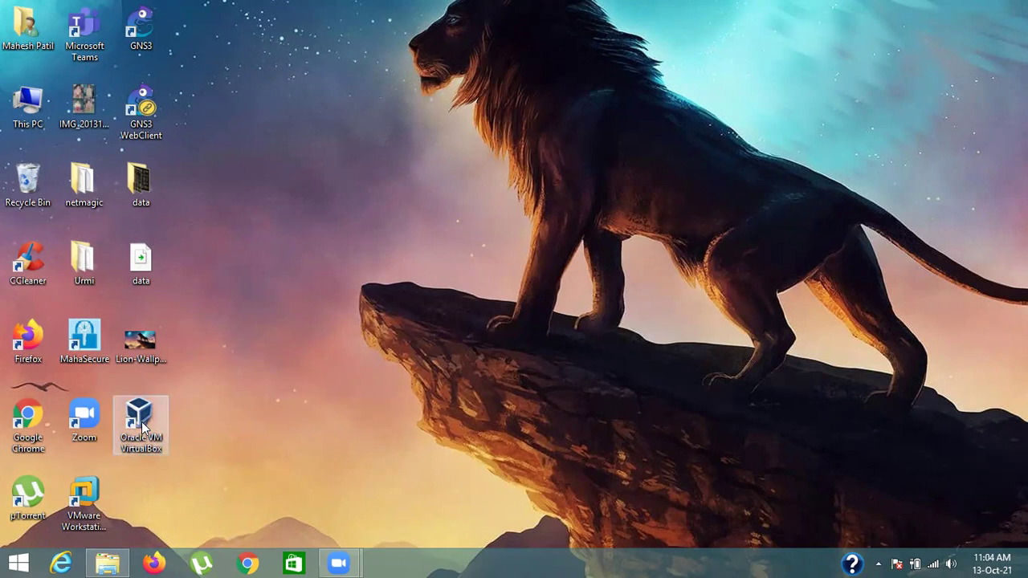
Launch Oracle VM VirtualBox from the desktop and maximize its manager window.
{"action": "right_click", "coordinate": [142, 422]}
{"action": "left_click", "coordinate": [224, 86]}
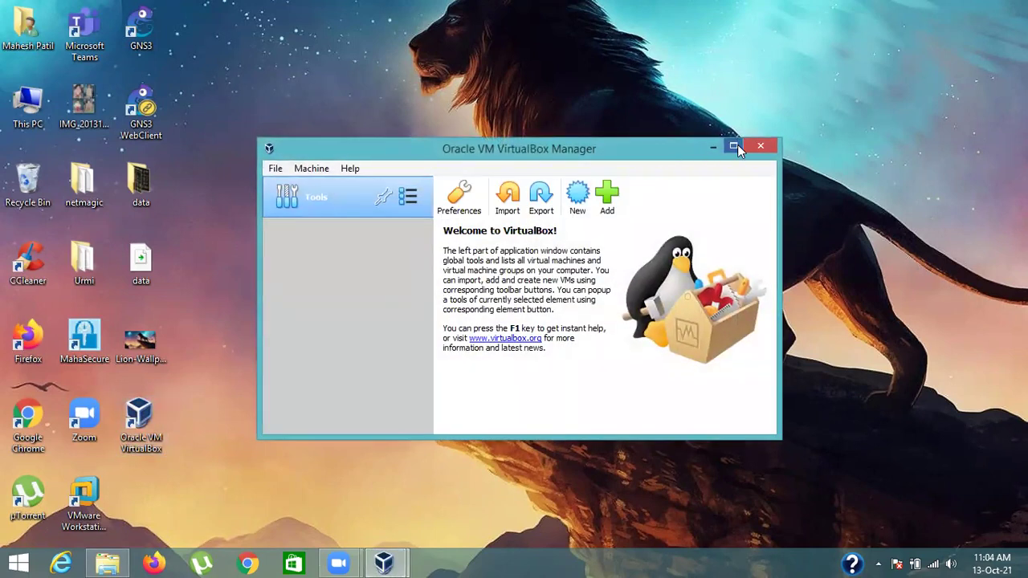
{"action": "left_click", "coordinate": [733, 146]}
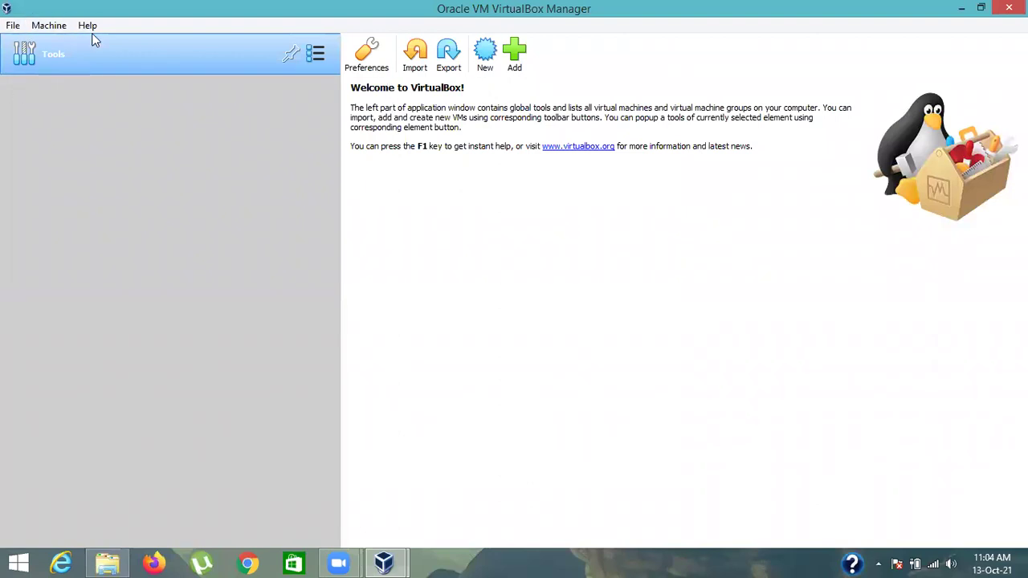
Start creating a new virtual machine named Kali with type Linux and version Debian (64-bit).
{"action": "left_click", "coordinate": [487, 56]}
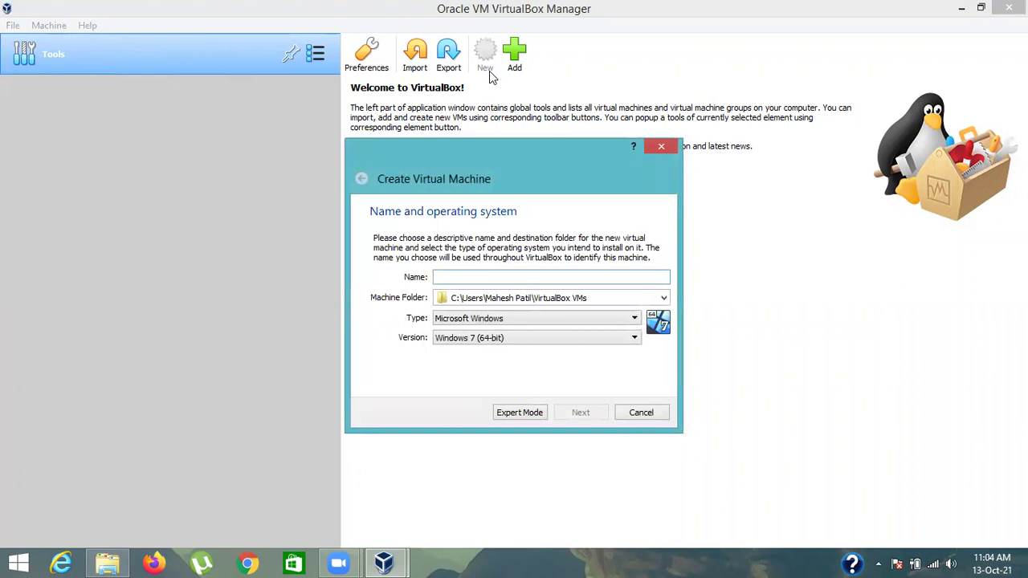
{"action": "type", "text": "Kali"}
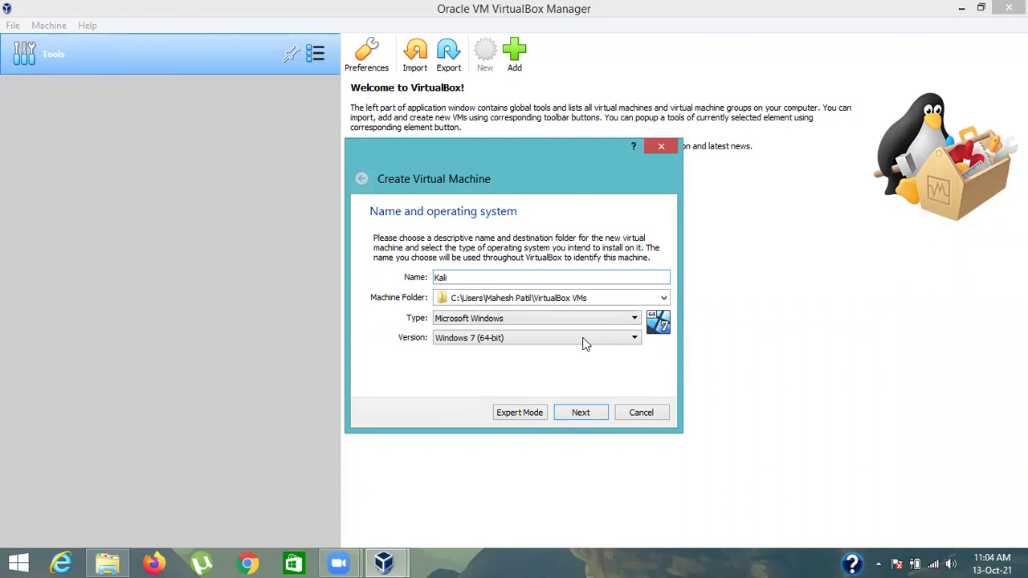
{"action": "left_click", "coordinate": [622, 323]}
{"action": "left_click", "coordinate": [548, 341]}
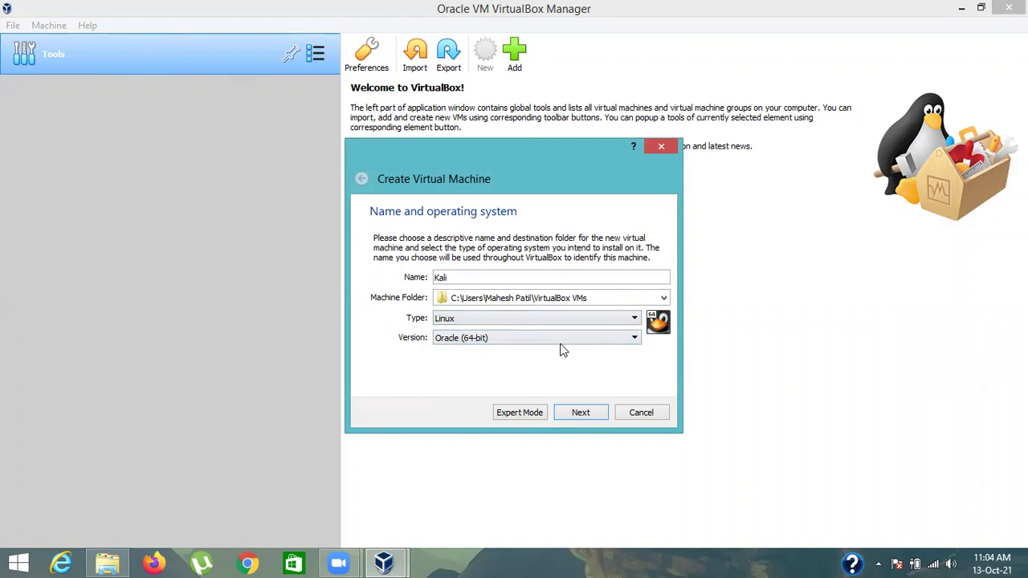
{"action": "left_click", "coordinate": [562, 348]}
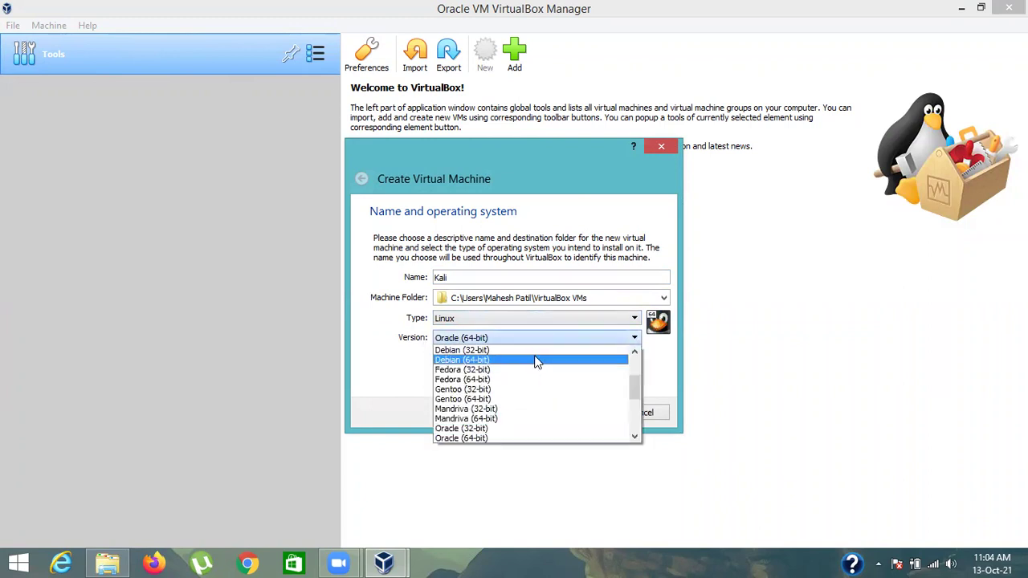
{"action": "left_click", "coordinate": [536, 361]}
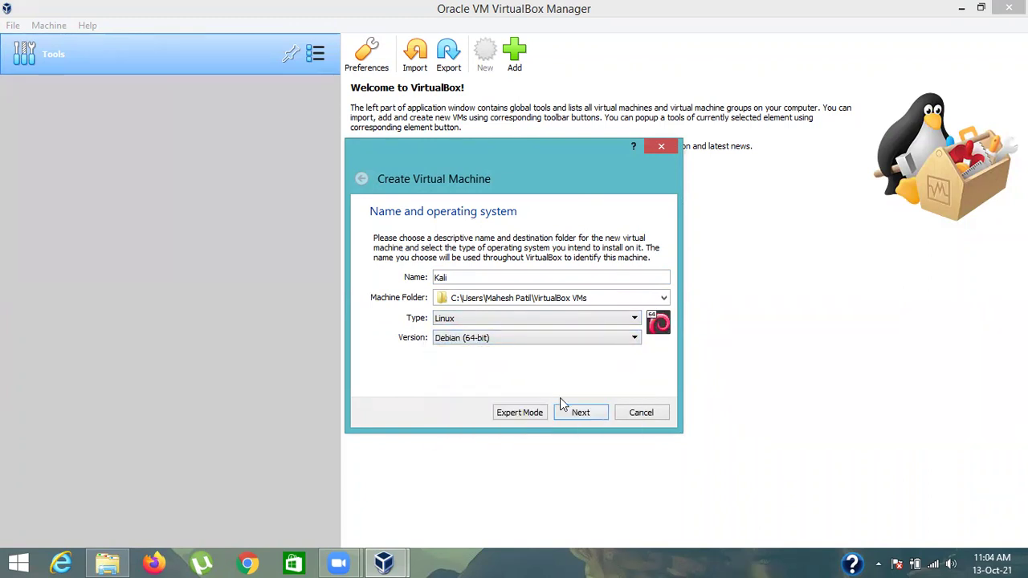
{"action": "left_click", "coordinate": [581, 414]}
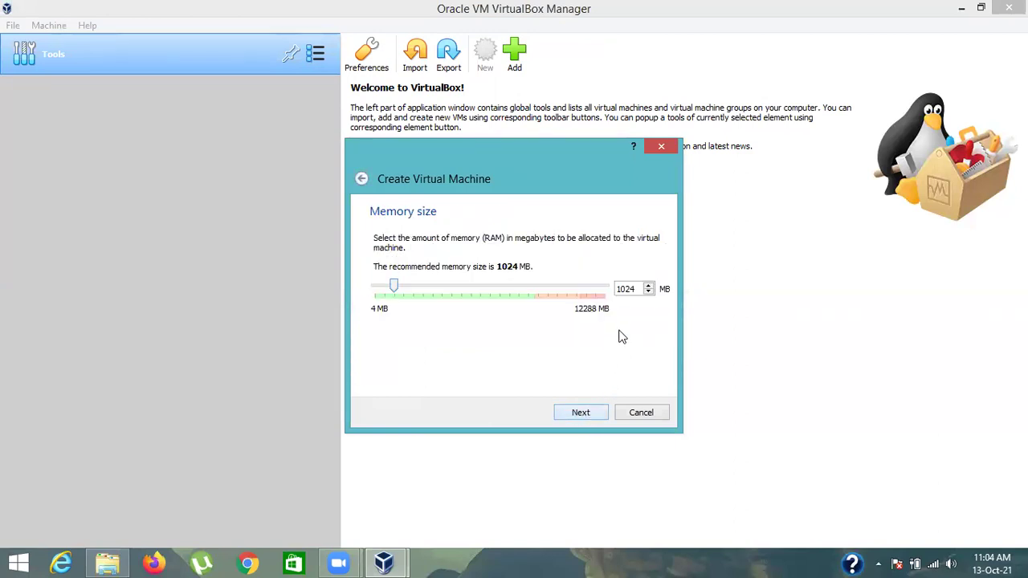
Set the new virtual machine's memory size to 2048 MB and continue to the hard disk settings.
{"action": "left_click", "coordinate": [649, 285]}
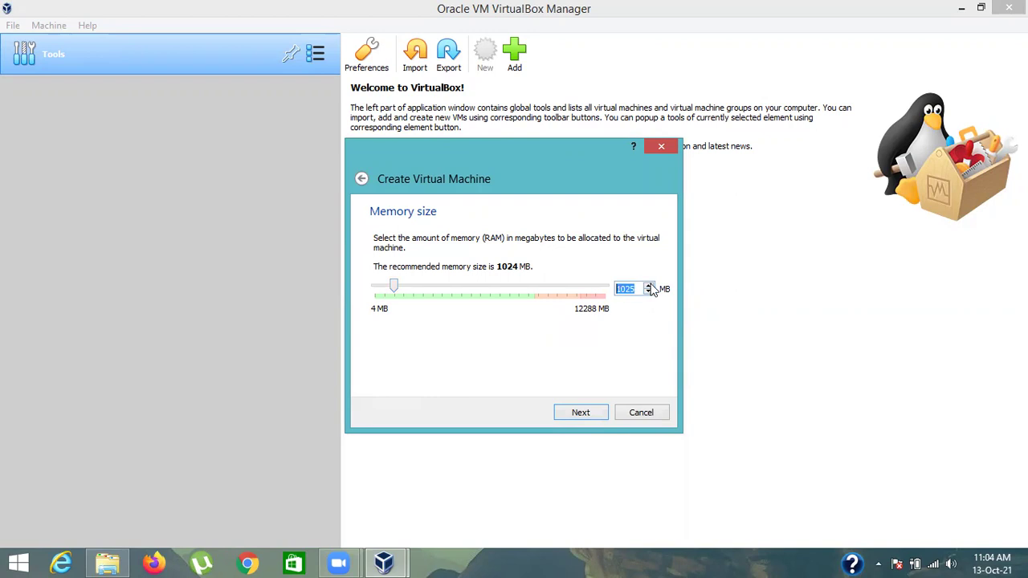
{"action": "left_click", "coordinate": [649, 286]}
{"action": "left_click", "coordinate": [649, 286]}
{"action": "type", "text": "2048"}
{"action": "left_click", "coordinate": [590, 416]}
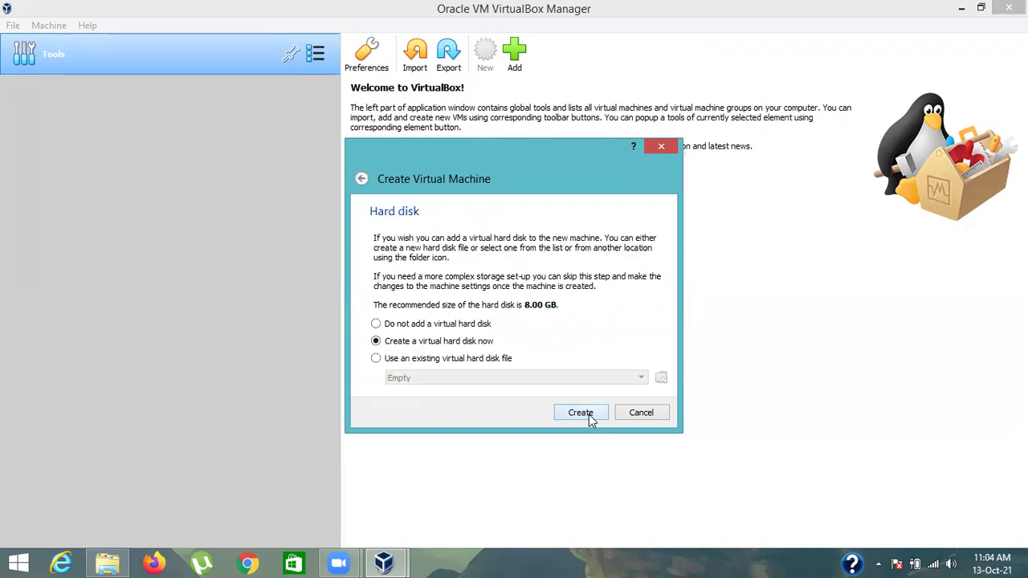
Choose to use an existing virtual hard disk and add Kali Linux 2021.2 (64bit) from Downloads/Study/CEH/Software/64bit.
{"action": "left_click", "coordinate": [426, 358]}
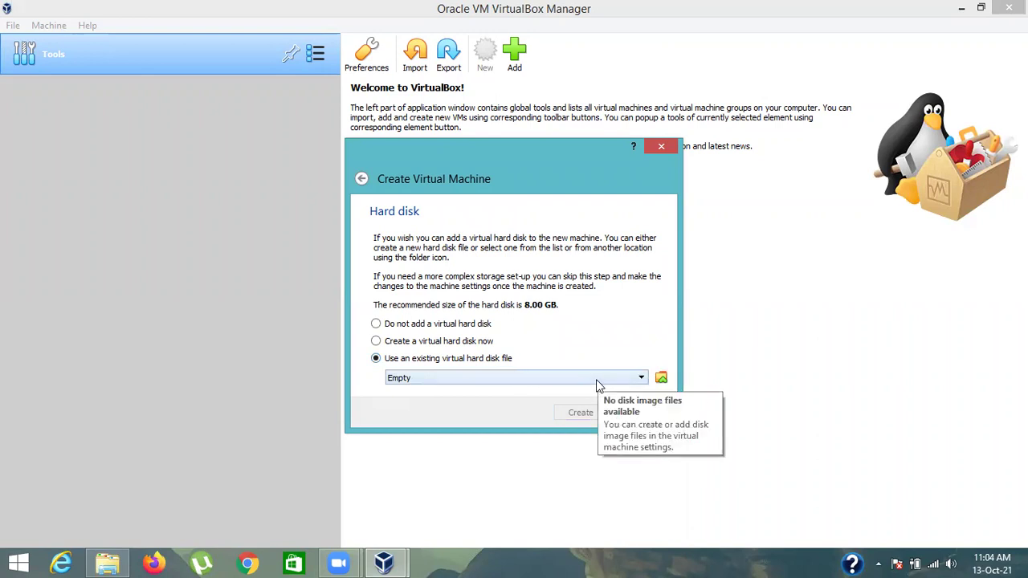
{"action": "left_click", "coordinate": [660, 378]}
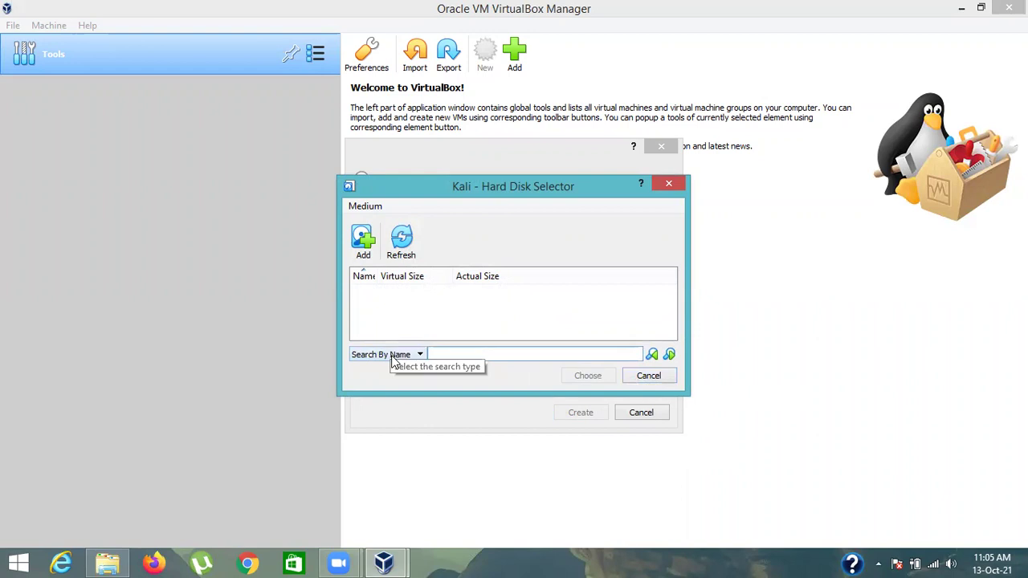
{"action": "left_click", "coordinate": [363, 241]}
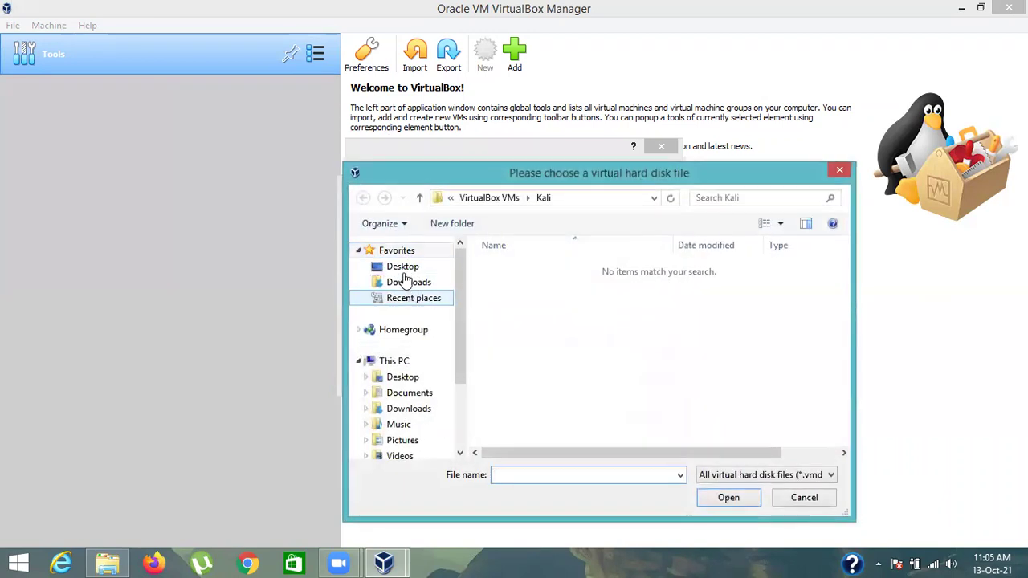
{"action": "left_click", "coordinate": [411, 284]}
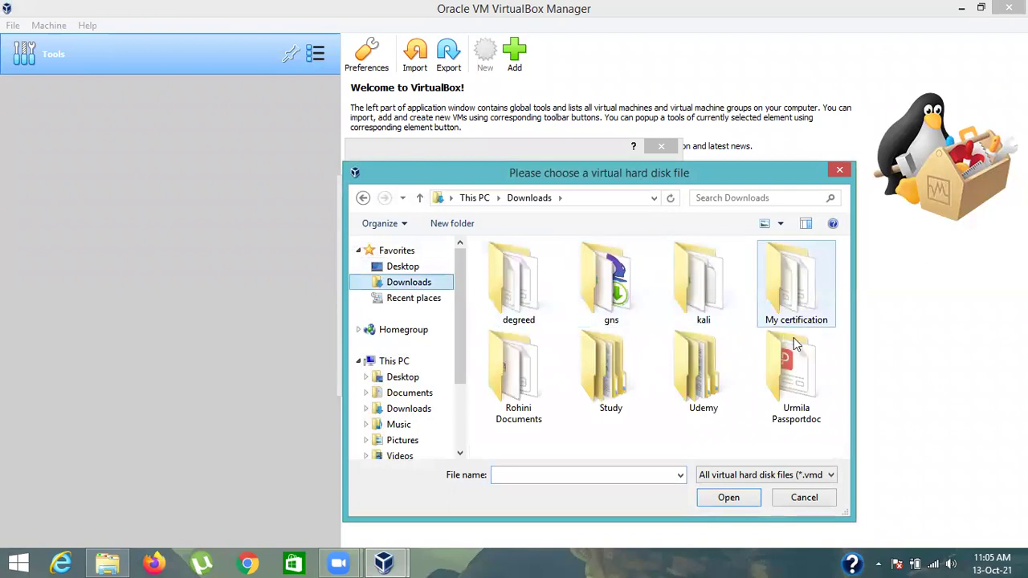
{"action": "double_click", "coordinate": [606, 391]}
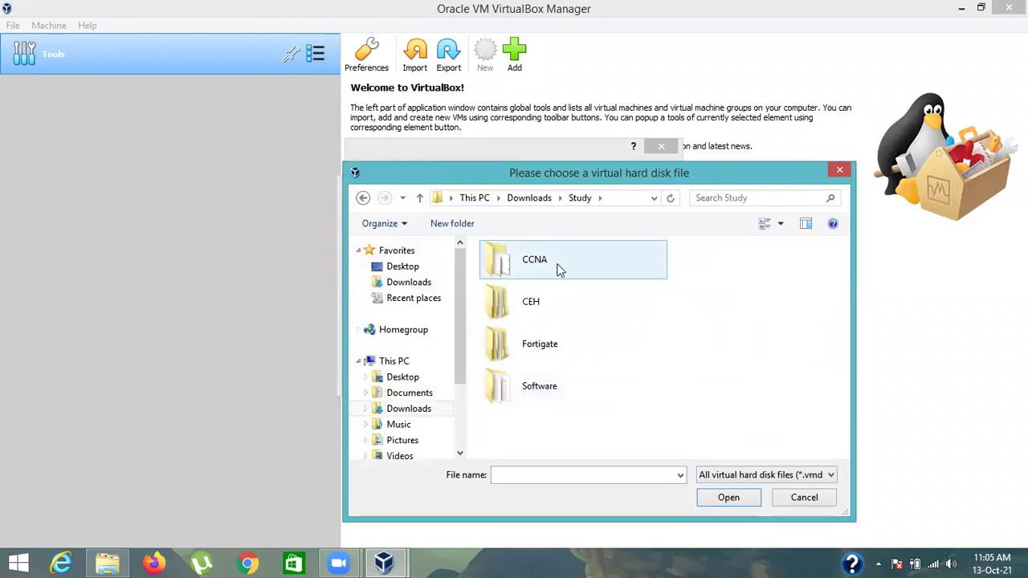
{"action": "double_click", "coordinate": [543, 302]}
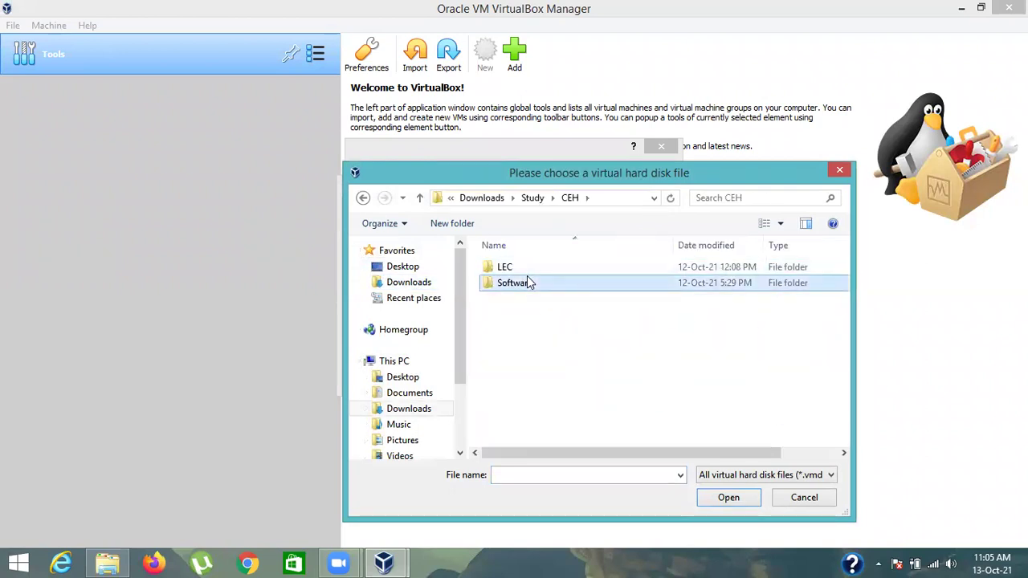
{"action": "double_click", "coordinate": [525, 281]}
{"action": "left_click", "coordinate": [523, 273]}
{"action": "double_click", "coordinate": [523, 275]}
{"action": "left_click", "coordinate": [519, 276]}
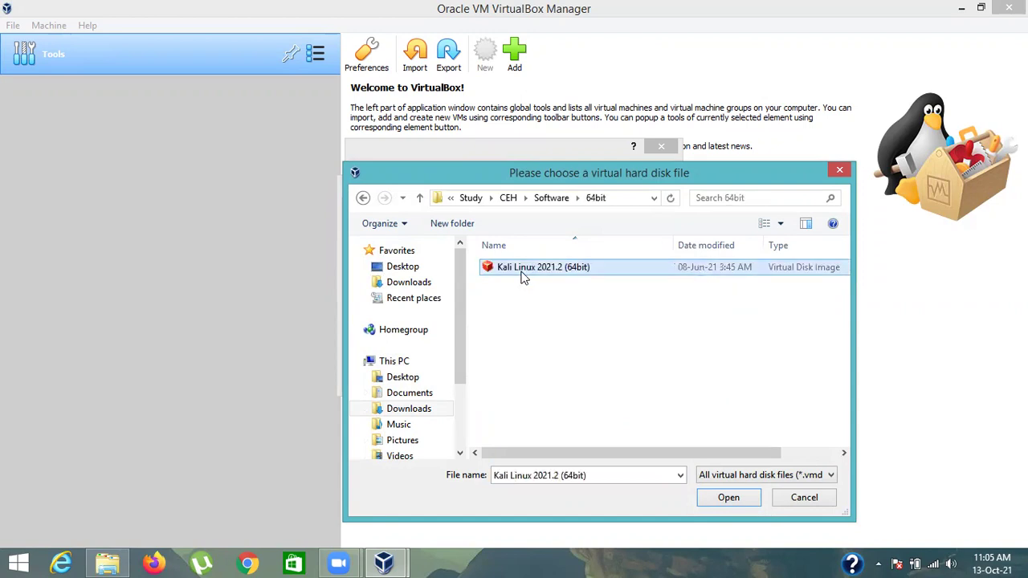
{"action": "left_click", "coordinate": [726, 498]}
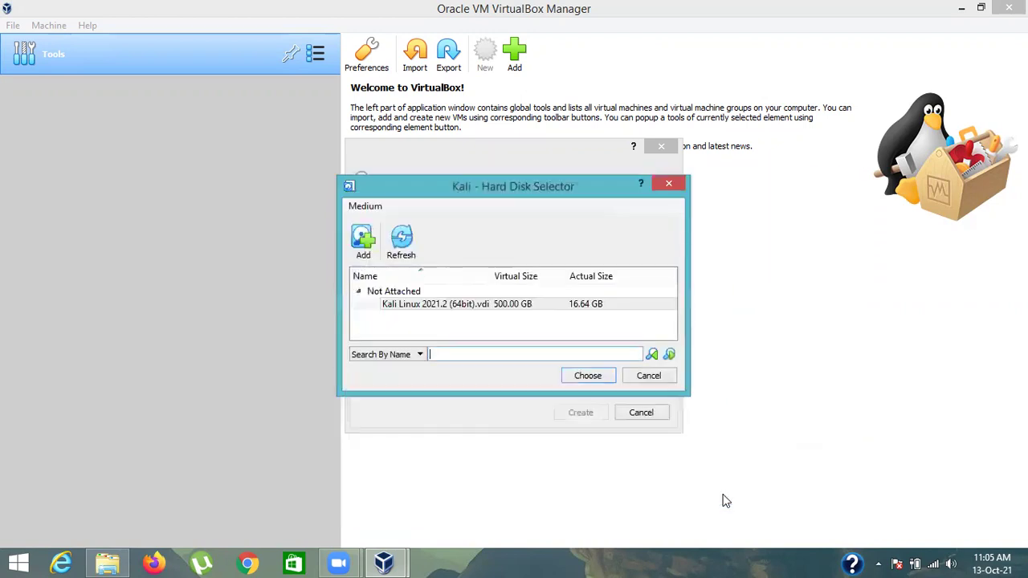
Create the Kali virtual machine with the added Kali Linux 2021.2 (64bit) disk and start it.
{"action": "left_click", "coordinate": [586, 376]}
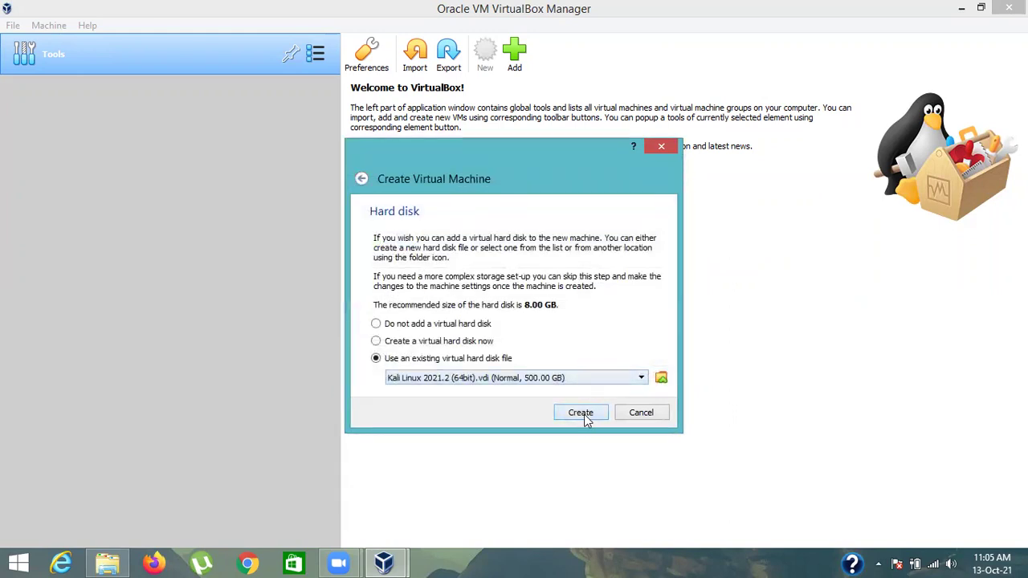
{"action": "left_click", "coordinate": [580, 412]}
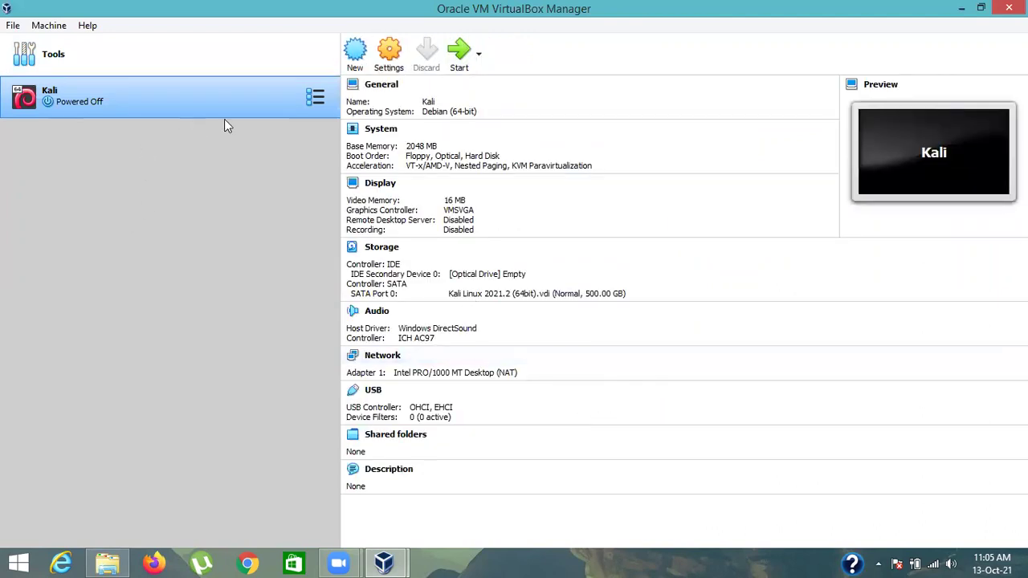
{"action": "left_click", "coordinate": [456, 53]}
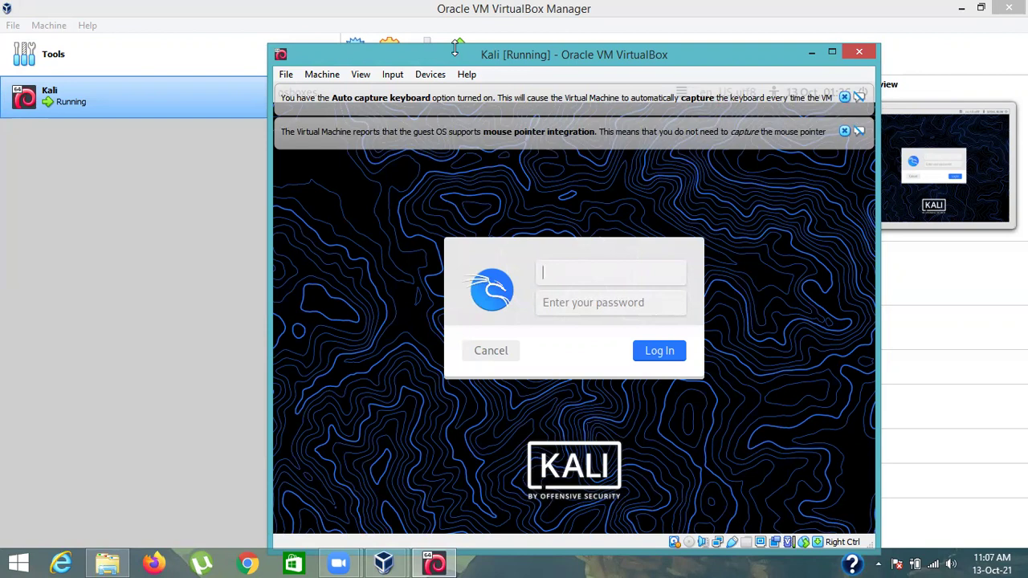
Try to log in to Kali with the username Osboxes and the account password.
{"action": "type", "text": "Osboxes"}
{"action": "key", "text": "Tab"}
{"action": "type", "text": "osbox"}
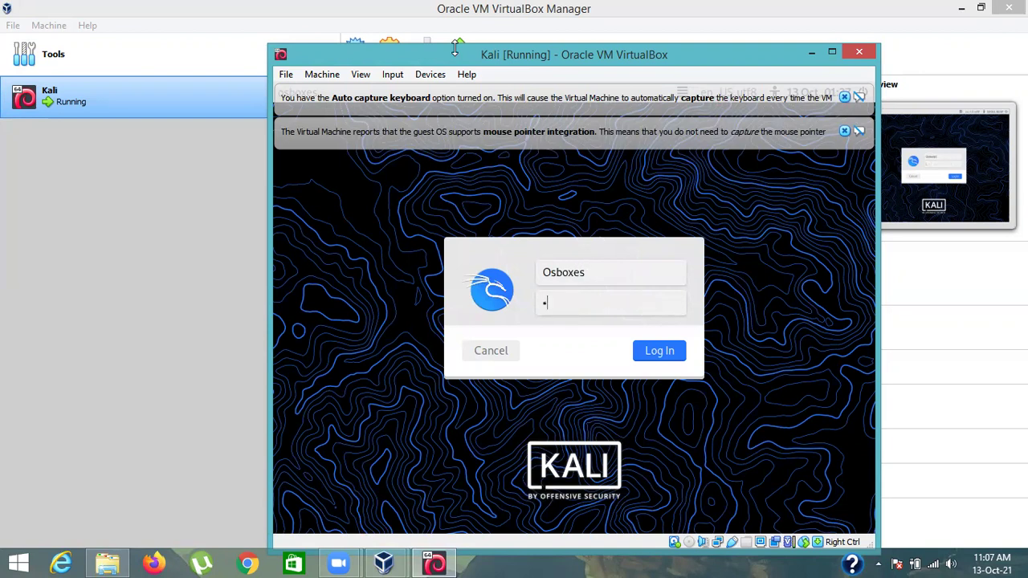
{"action": "type", "text": "es.org"}
{"action": "left_click", "coordinate": [661, 360]}
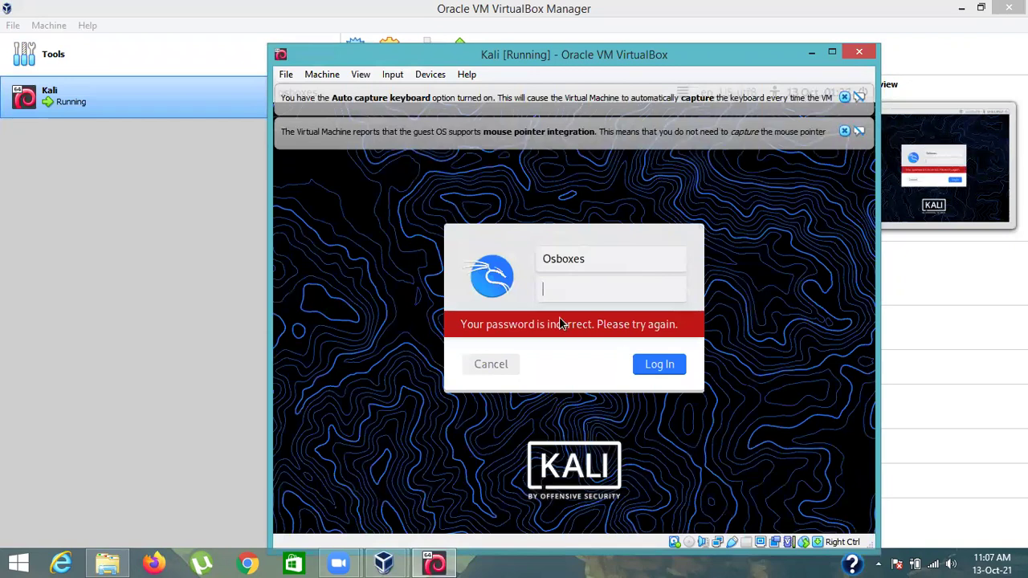
Correct the username on the Kali login screen to osboxes.
{"action": "left_click", "coordinate": [550, 261]}
{"action": "key", "text": "Delete"}
{"action": "type", "text": "s"}
{"action": "key", "text": "BackSpace"}
{"action": "key", "text": "BackSpace"}
{"action": "type", "text": "os"}
Enter the account password again and log in to the Kali desktop.
{"action": "left_click", "coordinate": [569, 283]}
{"action": "type", "text": "osboxes.o"}
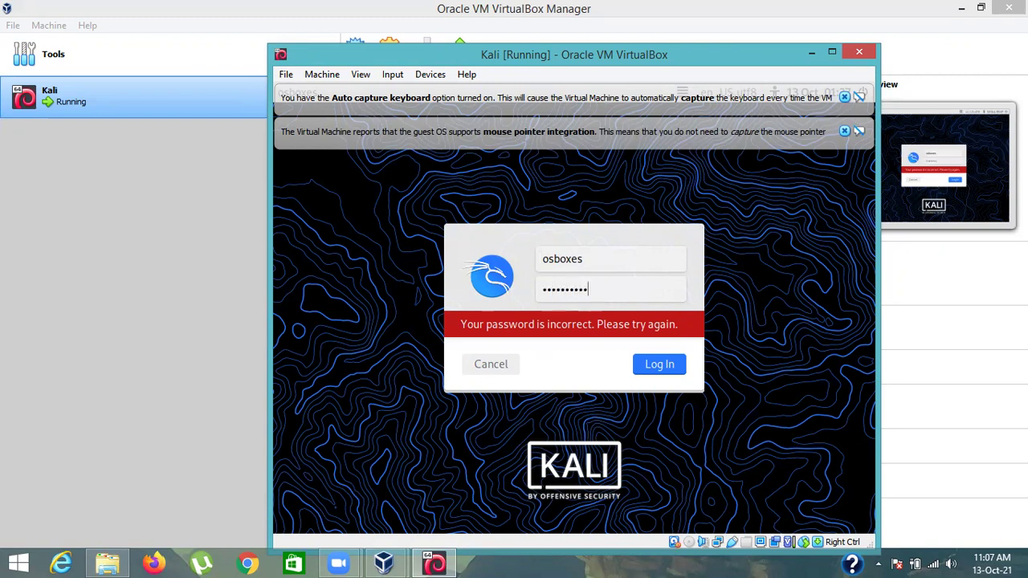
{"action": "key", "text": "BackSpace"}
{"action": "key", "text": "BackSpace"}
{"action": "key", "text": "BackSpace"}
{"action": "key", "text": "BackSpace"}
{"action": "key", "text": "BackSpace"}
{"action": "key", "text": "BackSpace"}
{"action": "key", "text": "BackSpace"}
{"action": "key", "text": "BackSpace"}
{"action": "key", "text": "BackSpace"}
{"action": "type", "text": "osboxes.or"}
{"action": "key", "text": "Return"}
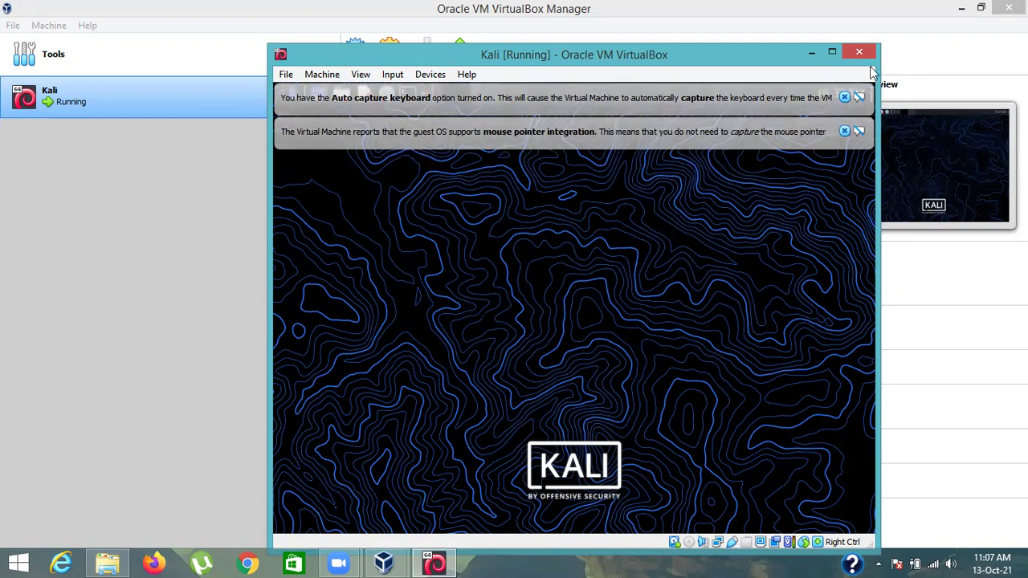
Dismiss the keyboard capture and mouse integration notices in the Kali virtual machine window.
{"action": "left_click", "coordinate": [843, 97]}
{"action": "left_click", "coordinate": [844, 97]}
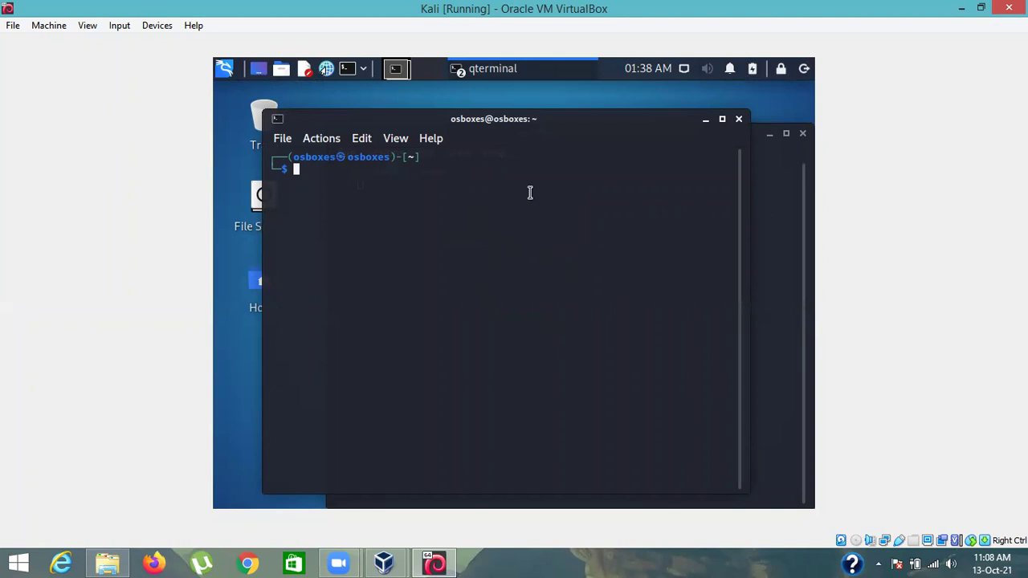
Run ifconfig in the Kali terminal and split the terminal into two side-by-side panes.
{"action": "type", "text": "ifconfig"}
{"action": "key", "text": "Return"}
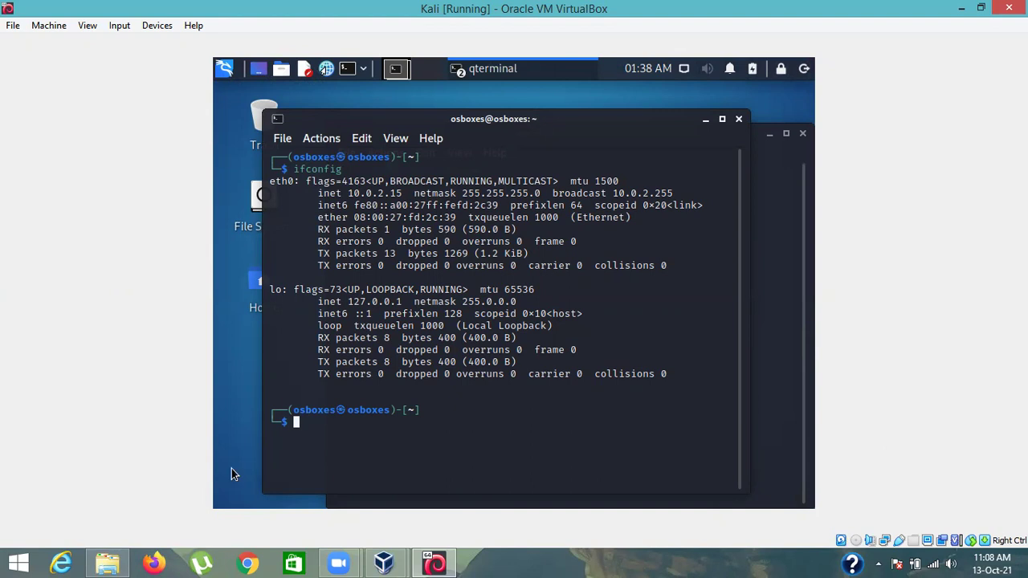
{"action": "key", "text": "ctrl+shift+r"}
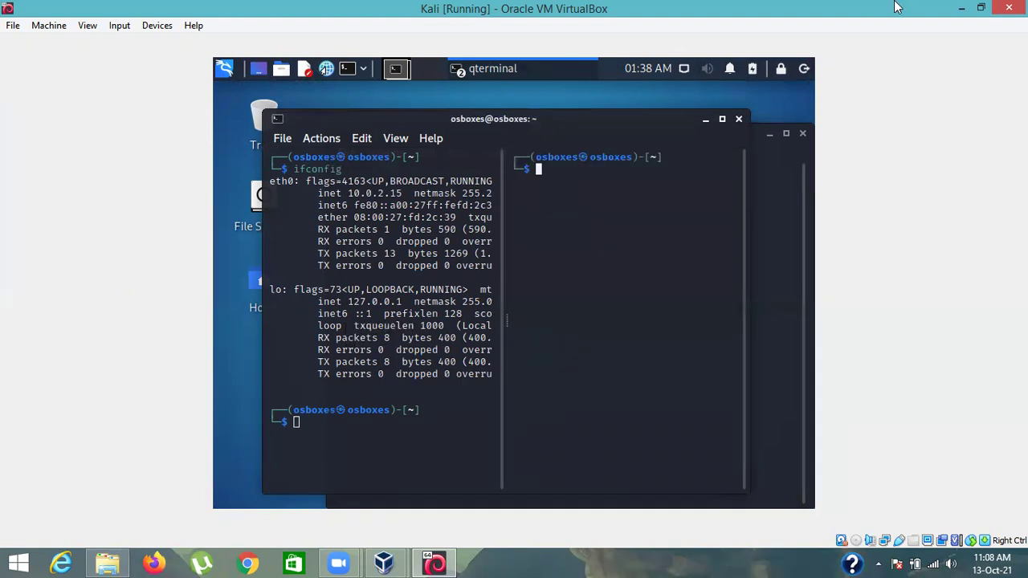
Minimize the Kali virtual machine window and open the Windows Command Prompt by searching for cmd.
{"action": "left_click", "coordinate": [961, 7]}
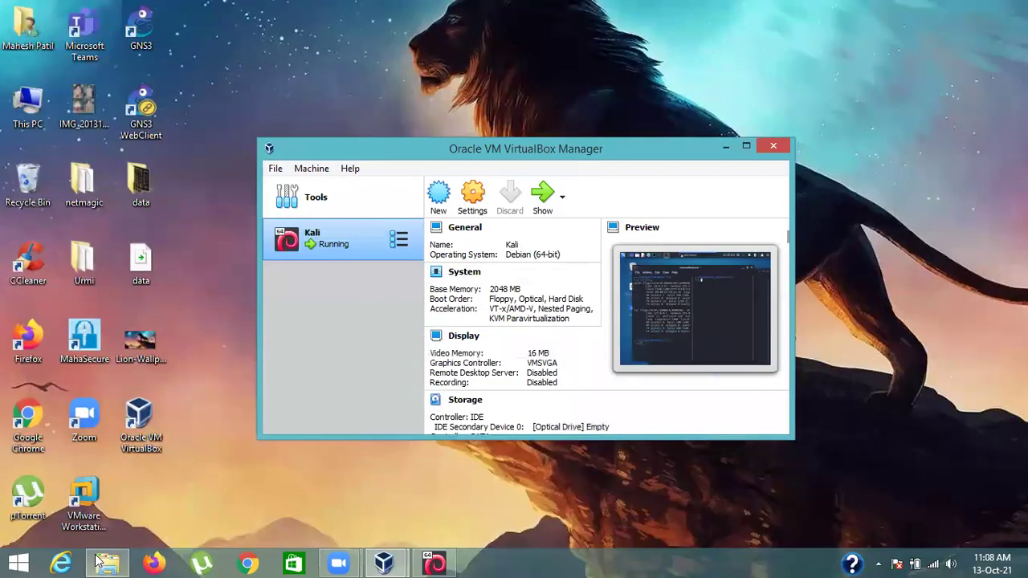
{"action": "left_click", "coordinate": [29, 559]}
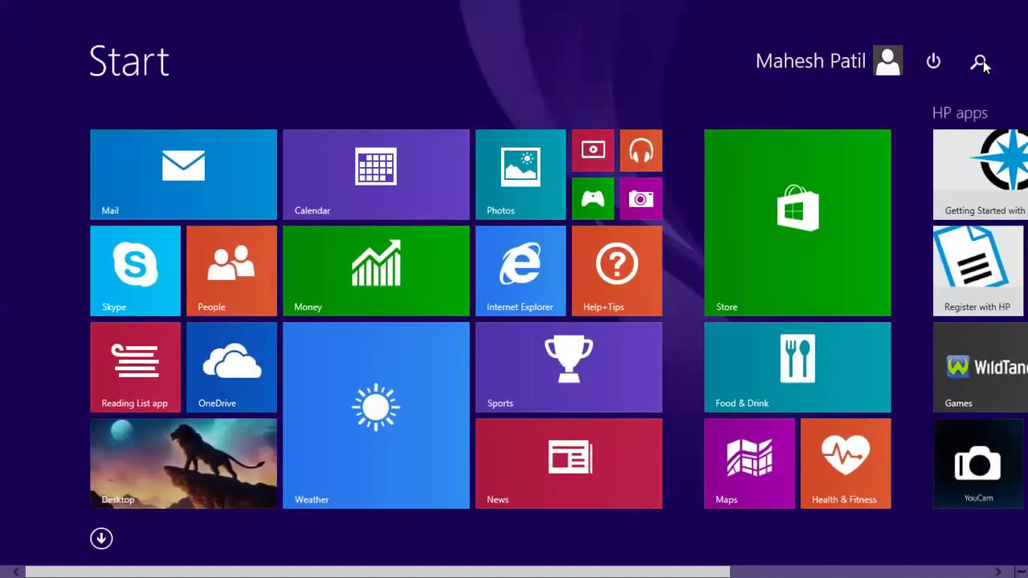
{"action": "left_click", "coordinate": [980, 62]}
{"action": "type", "text": "cmd"}
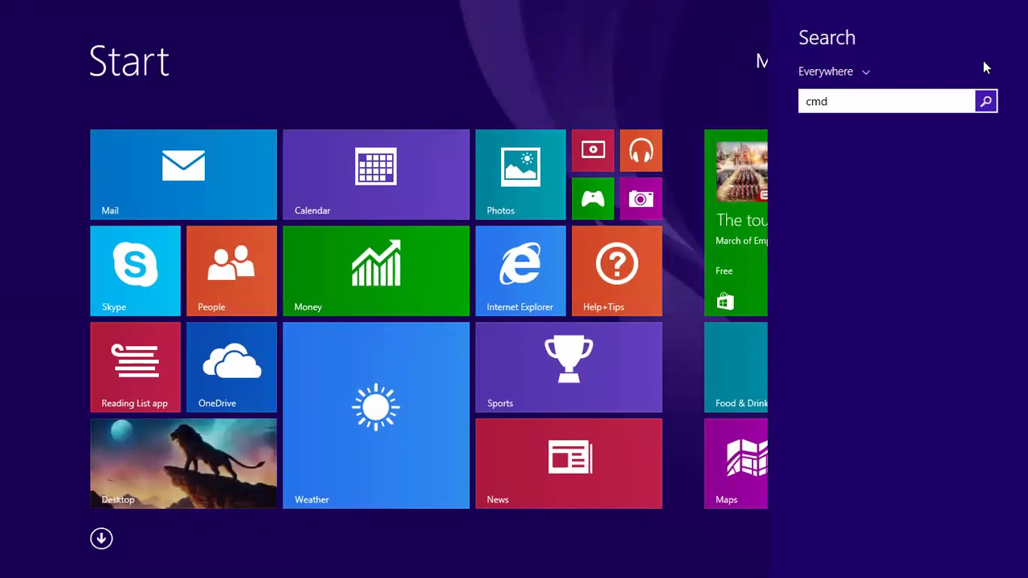
{"action": "key", "text": "Return"}
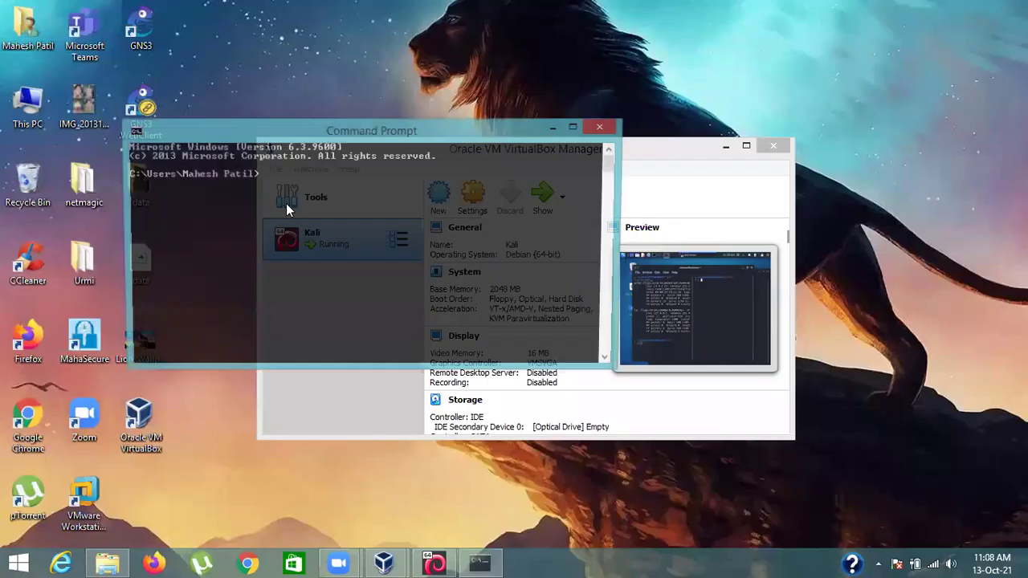
Run ipconfig in the Command Prompt and examine the host's network adapter addresses.
{"action": "type", "text": "ipconfig"}
{"action": "key", "text": "Return"}
{"action": "scroll", "coordinate": [309, 225], "scroll_direction": "up", "scroll_amount": 3}
{"action": "scroll", "coordinate": [308, 226], "scroll_direction": "up", "scroll_amount": 4}
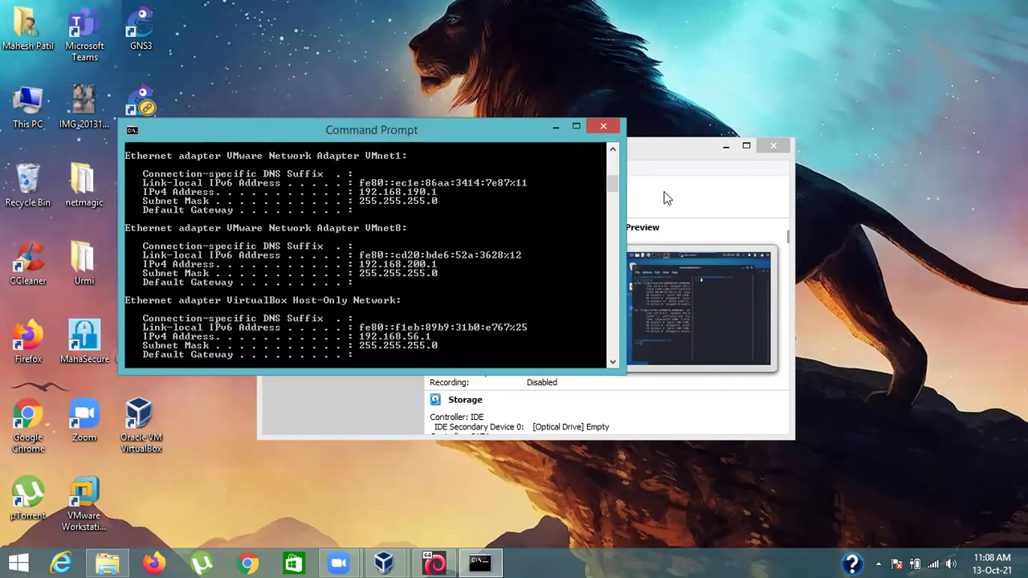
Switch back to Oracle VM VirtualBox Manager and maximize its window.
{"action": "left_click", "coordinate": [701, 170]}
{"action": "left_click", "coordinate": [745, 147]}
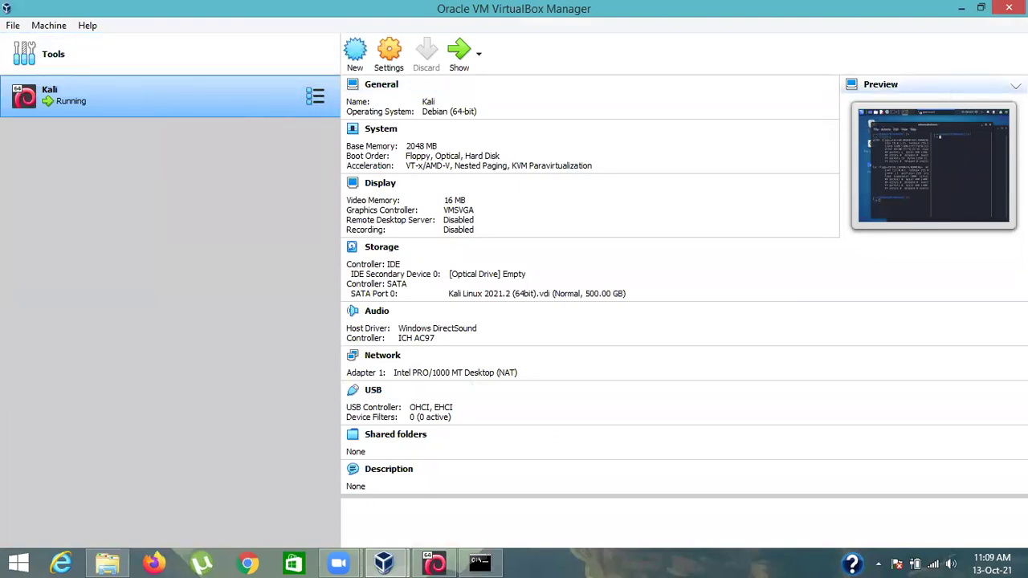
{"action": "left_click", "coordinate": [960, 88]}
{"action": "left_click", "coordinate": [985, 85]}
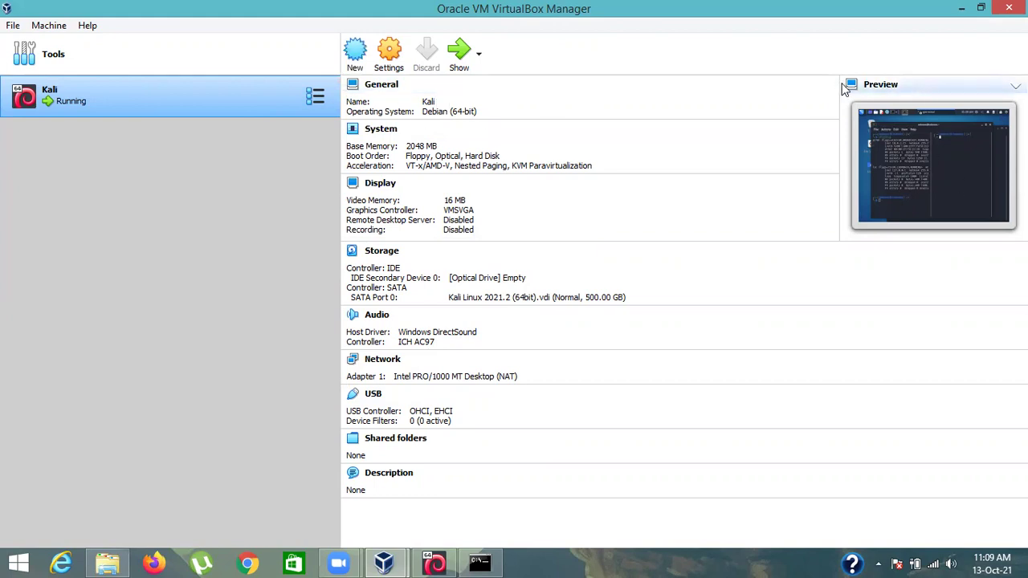
Attach network Adapter 1 of the running Kali virtual machine to Bridged Adapter, using the Ralink RT3290 802.11bgn Wi-Fi Adapter.
{"action": "left_click", "coordinate": [479, 562]}
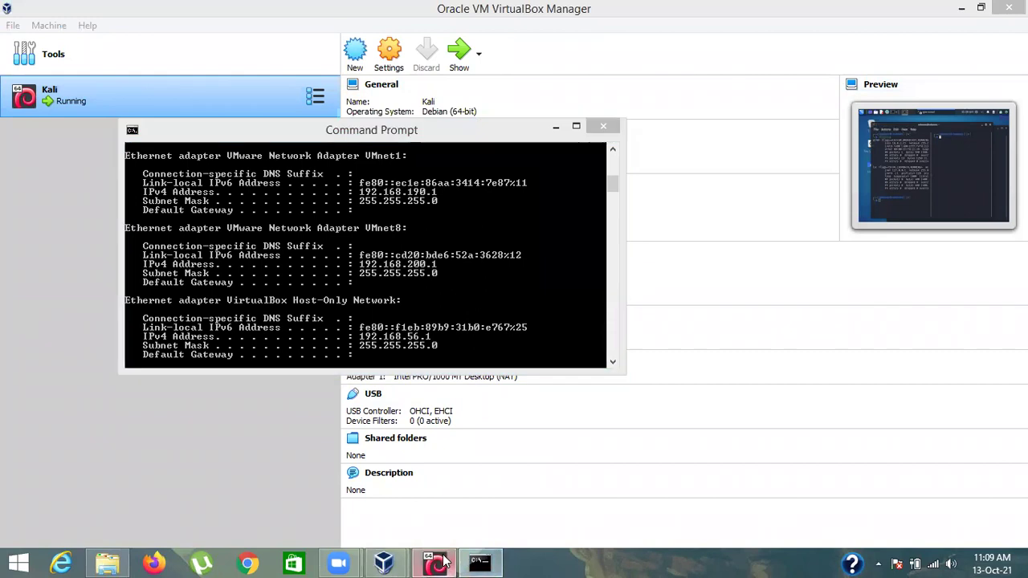
{"action": "left_click", "coordinate": [434, 562]}
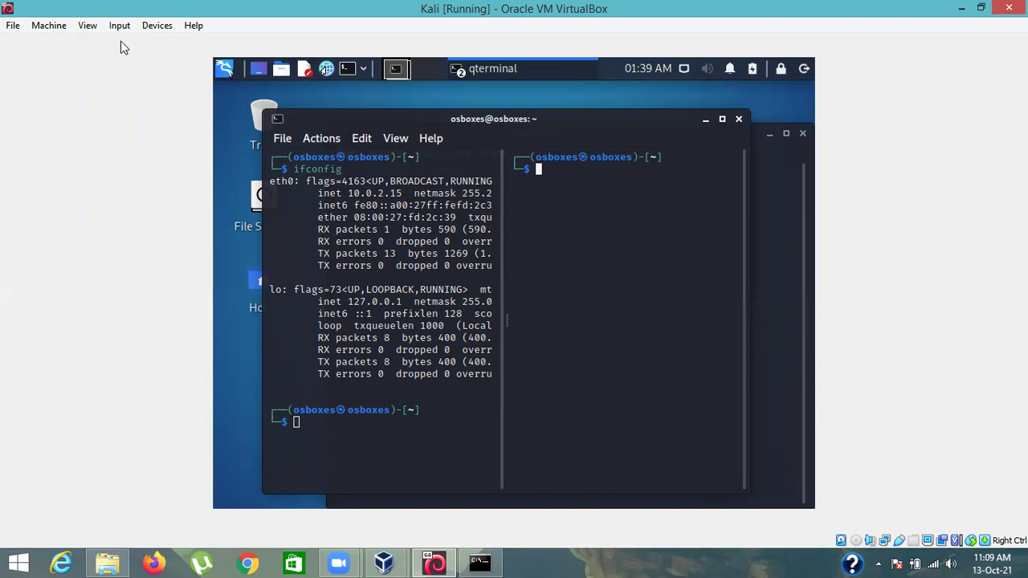
{"action": "left_click", "coordinate": [161, 26]}
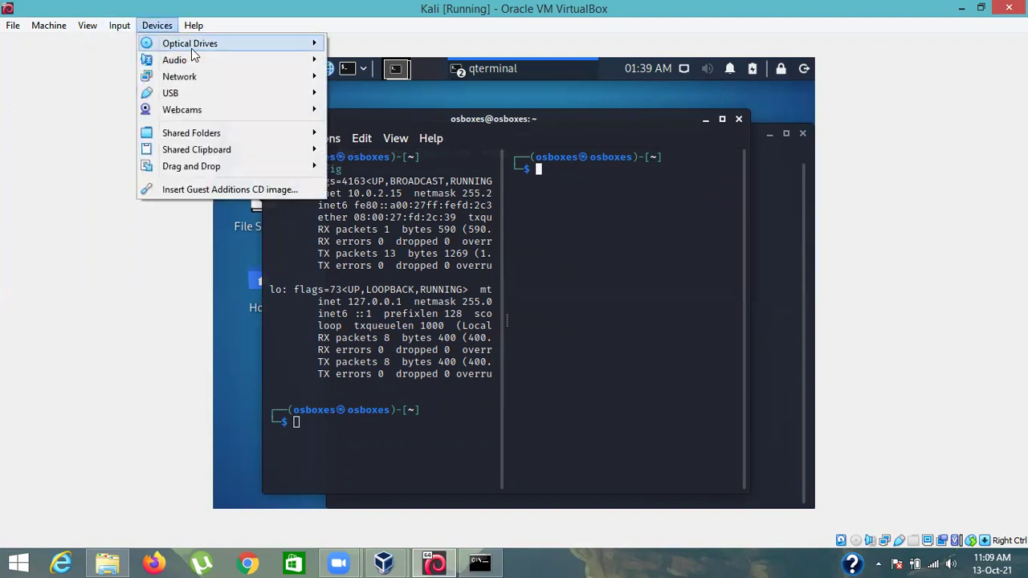
{"action": "mouse_move", "coordinate": [191, 77]}
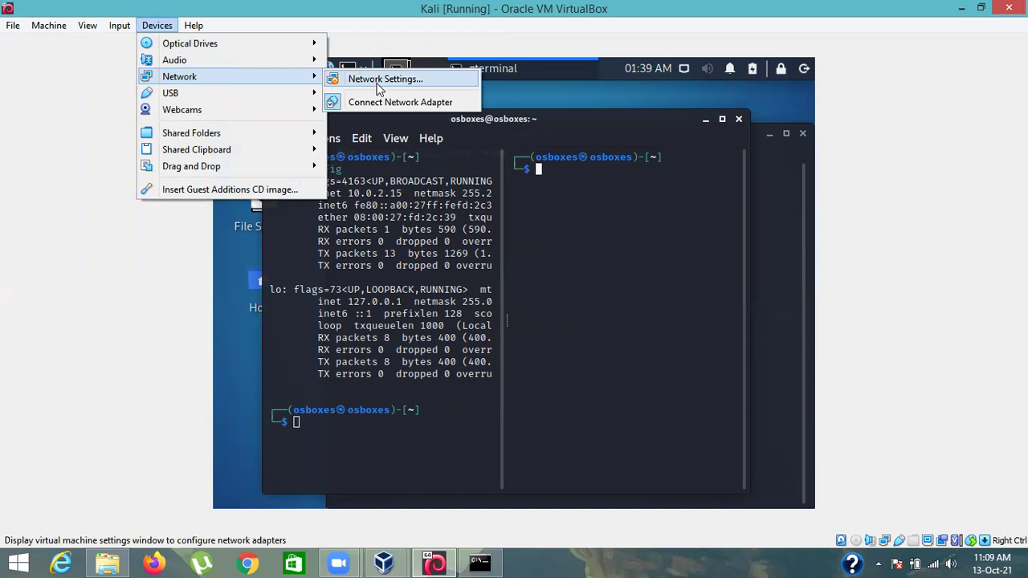
{"action": "left_click", "coordinate": [379, 80]}
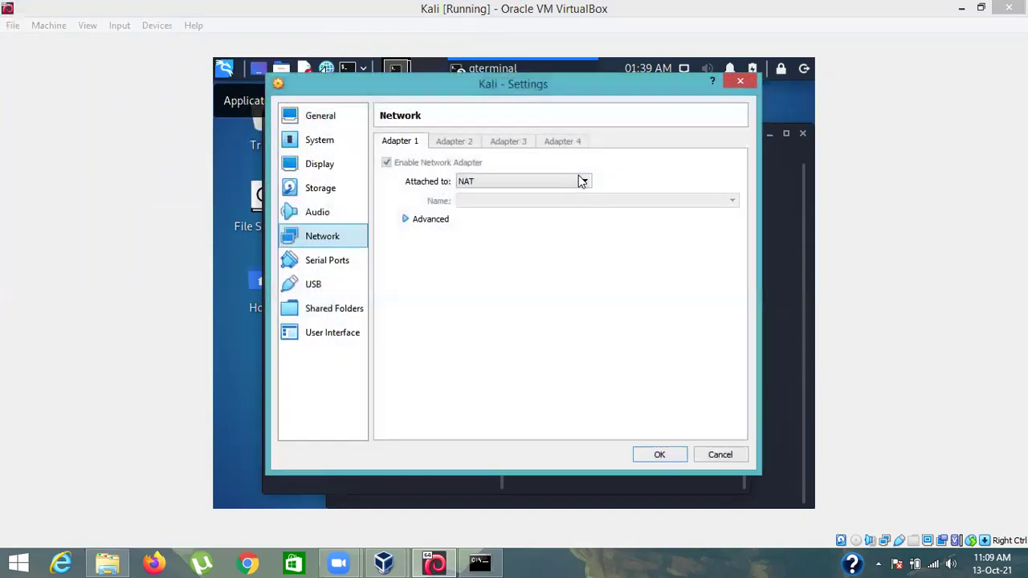
{"action": "left_click", "coordinate": [554, 181]}
{"action": "left_click", "coordinate": [547, 202]}
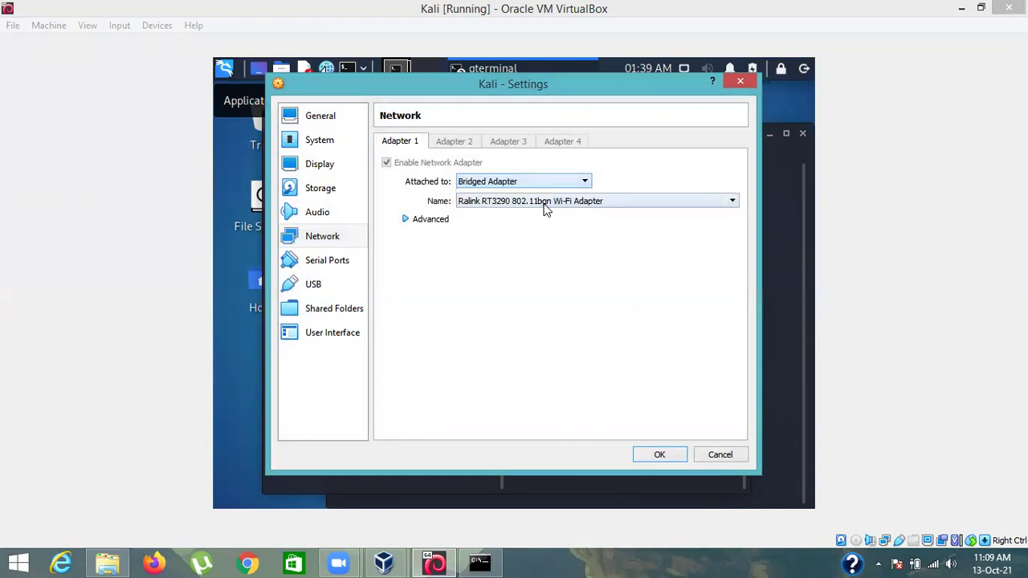
{"action": "left_click", "coordinate": [659, 454]}
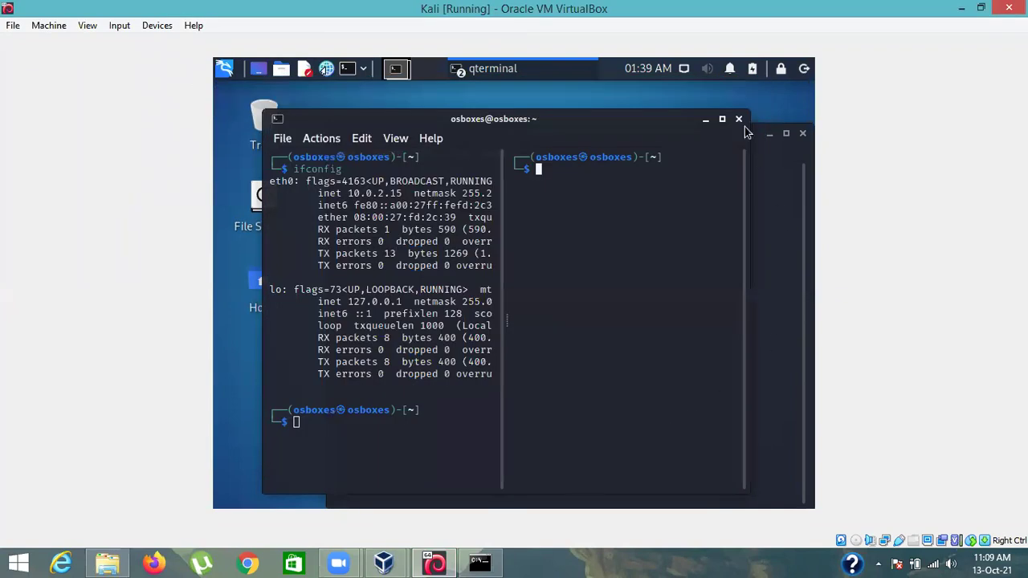
Close the split terminal, rerun ifconfig in the remaining Kali terminal to check the network address, and close it.
{"action": "left_click", "coordinate": [739, 119]}
{"action": "type", "text": "ifconfig"}
{"action": "key", "text": "Return"}
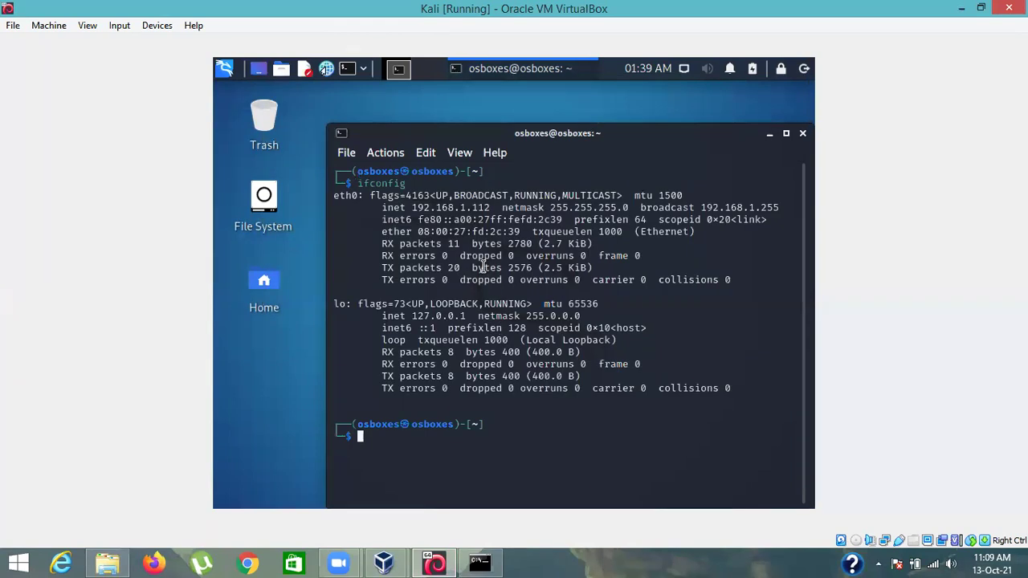
{"action": "left_click", "coordinate": [802, 134]}
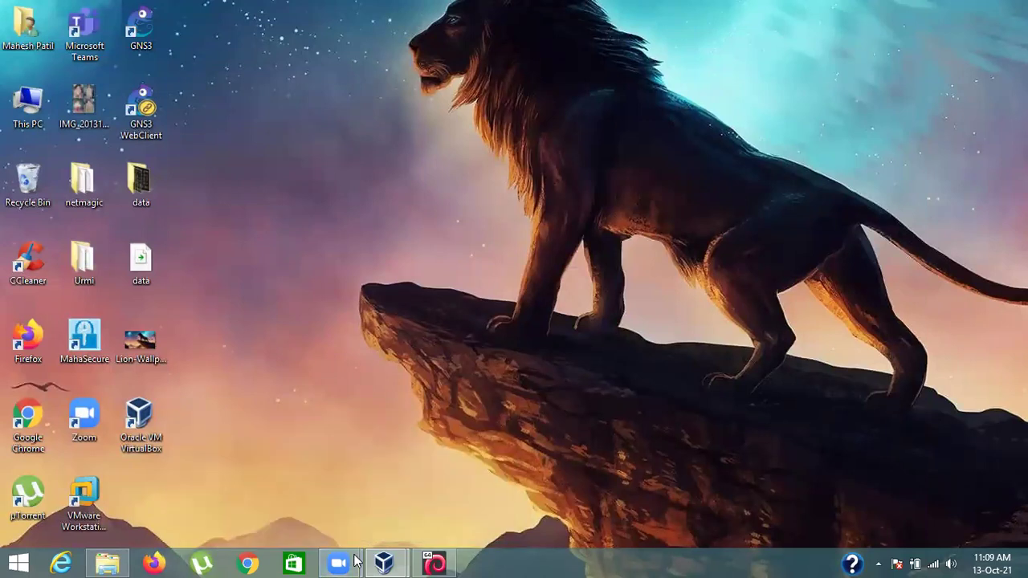
Switch to the Scanning Network presentation in PowerPoint and read the SCANNING Networks text on slide 2.
{"action": "left_click", "coordinate": [293, 493]}
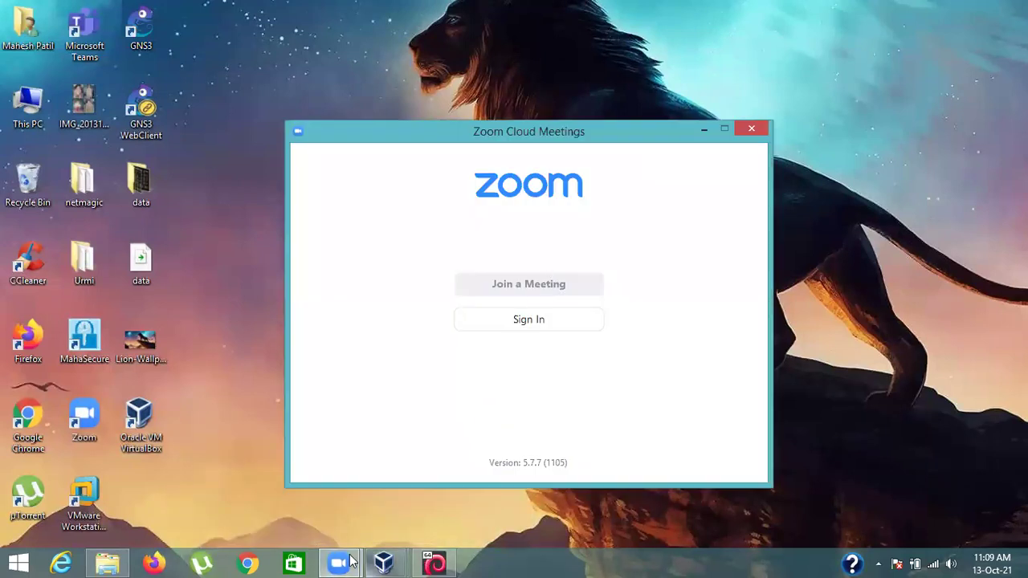
{"action": "mouse_move", "coordinate": [350, 562]}
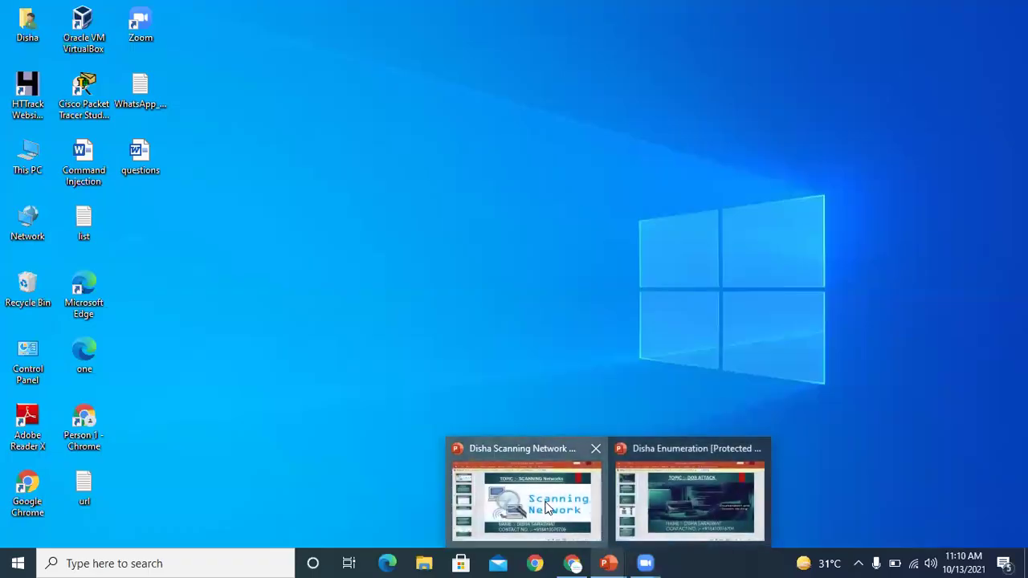
{"action": "left_click", "coordinate": [546, 507]}
{"action": "left_click", "coordinate": [65, 177]}
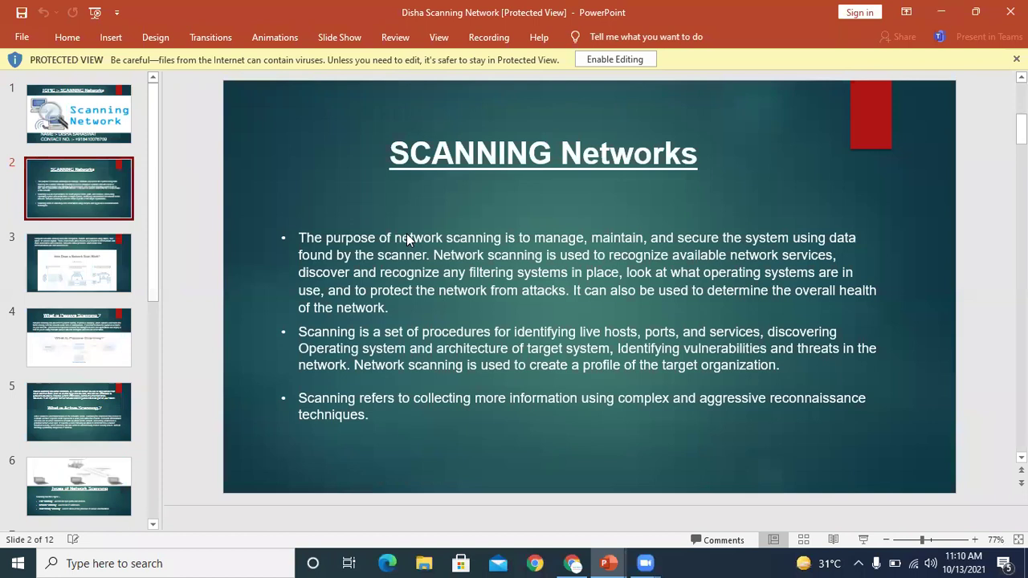
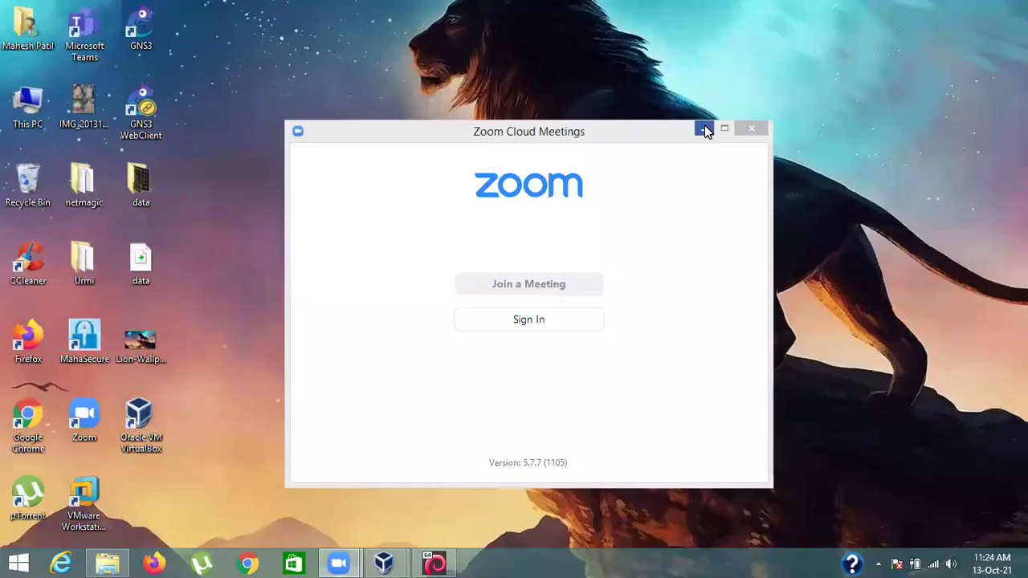
Minimize the Zoom window, return to the Kali virtual machine and log in with the account password.
{"action": "left_click", "coordinate": [704, 128]}
{"action": "left_click", "coordinate": [434, 563]}
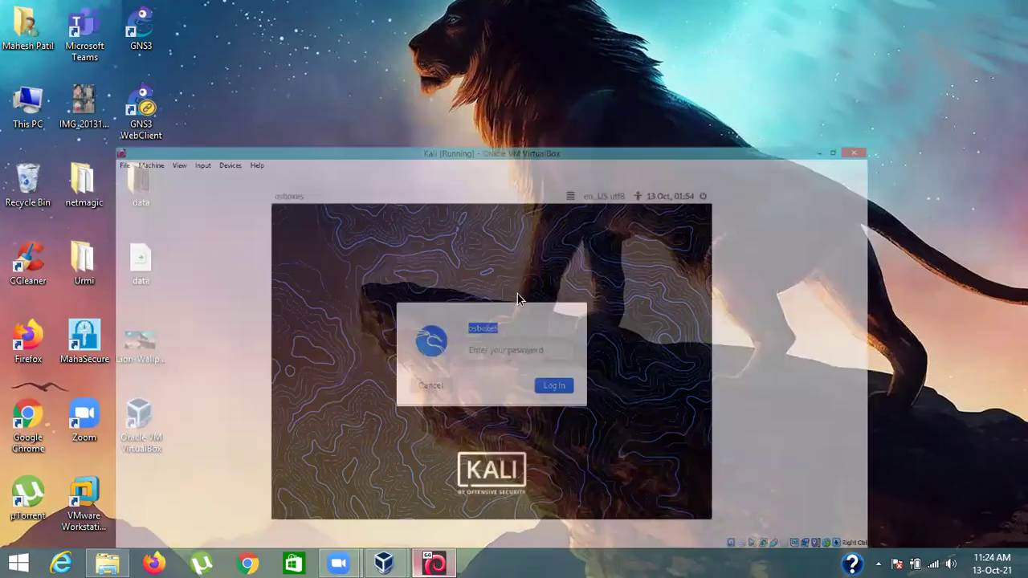
{"action": "type", "text": "osboxes.org"}
{"action": "key", "text": "Return"}
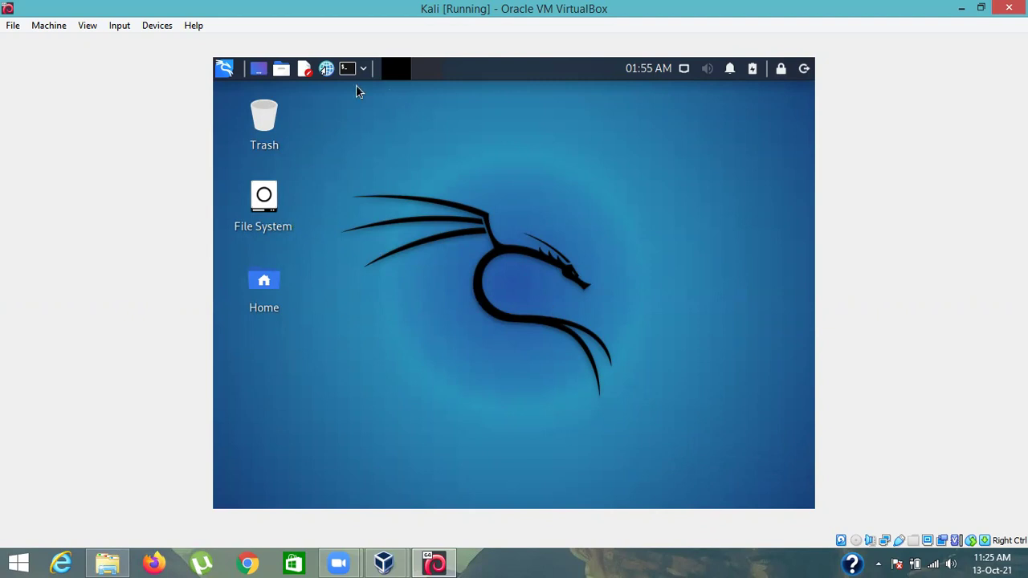
Open a Kali terminal and start a root shell with sudo bash, authenticating with the account password.
{"action": "key", "text": "ctrl+alt+t"}
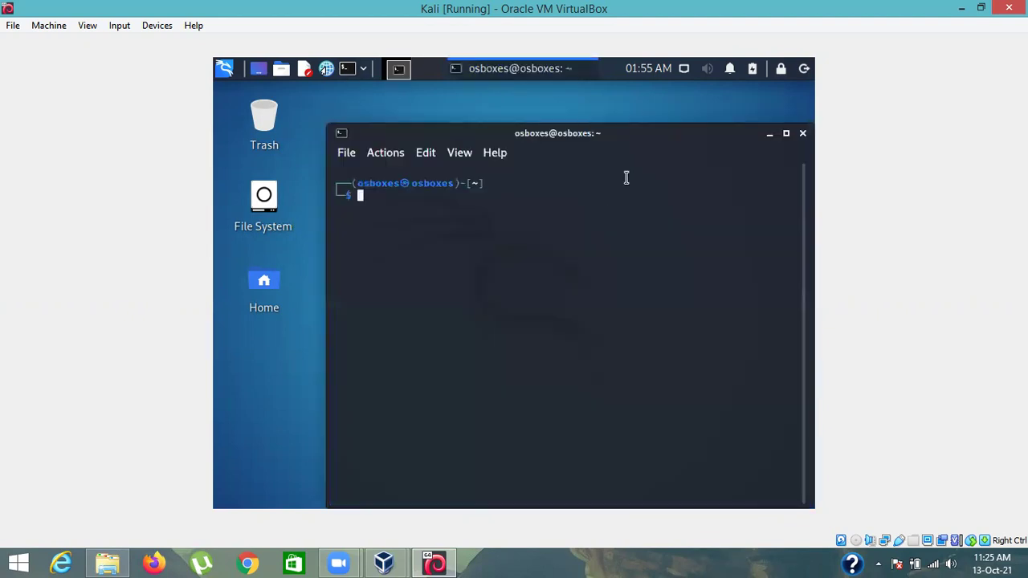
{"action": "left_click_drag", "start_coordinate": [644, 135], "coordinate": [575, 127]}
{"action": "type", "text": "sudoosu"}
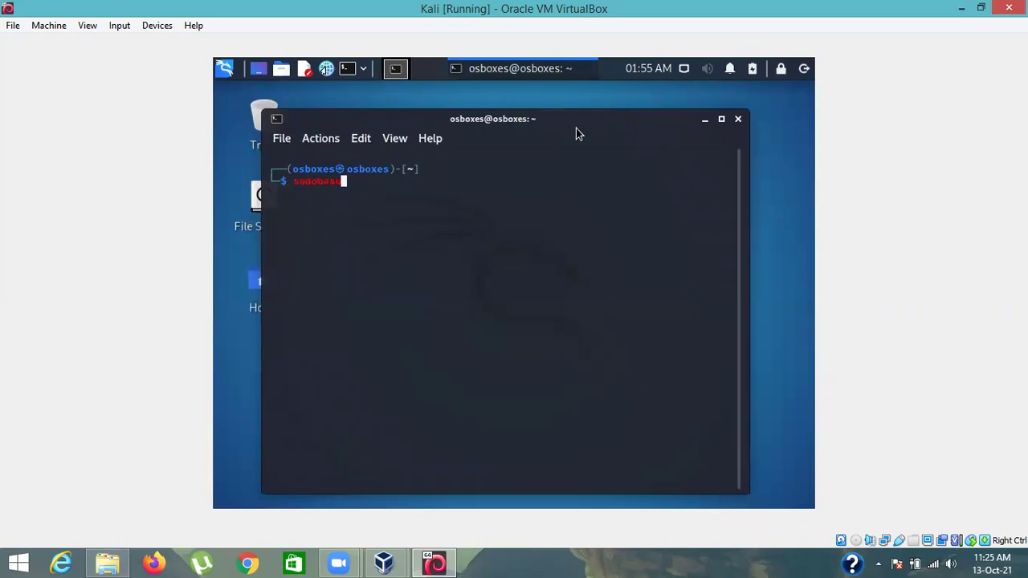
{"action": "key", "text": "Return"}
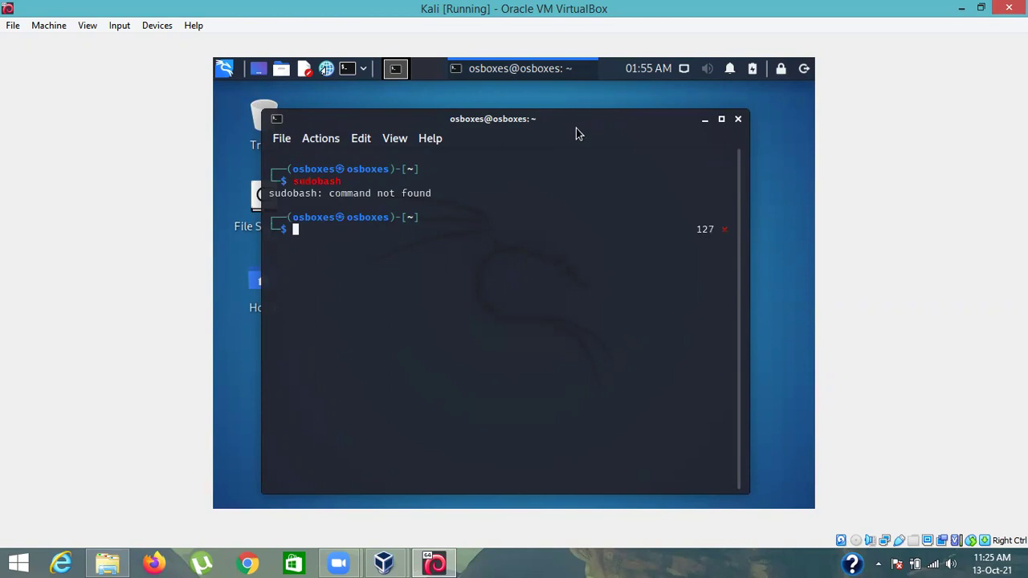
{"action": "type", "text": "sudo bash"}
{"action": "key", "text": "Return"}
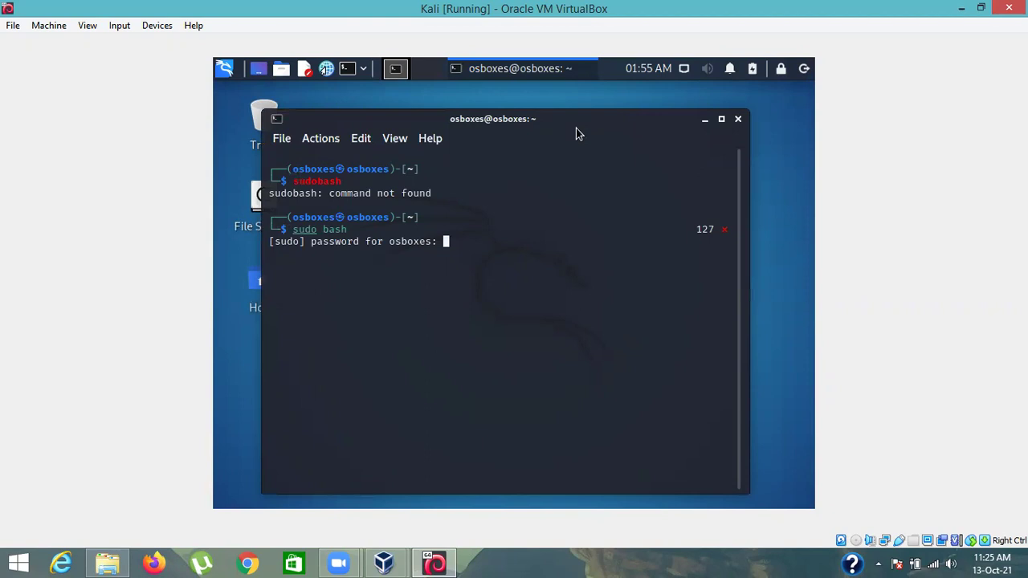
{"action": "key", "text": "Return"}
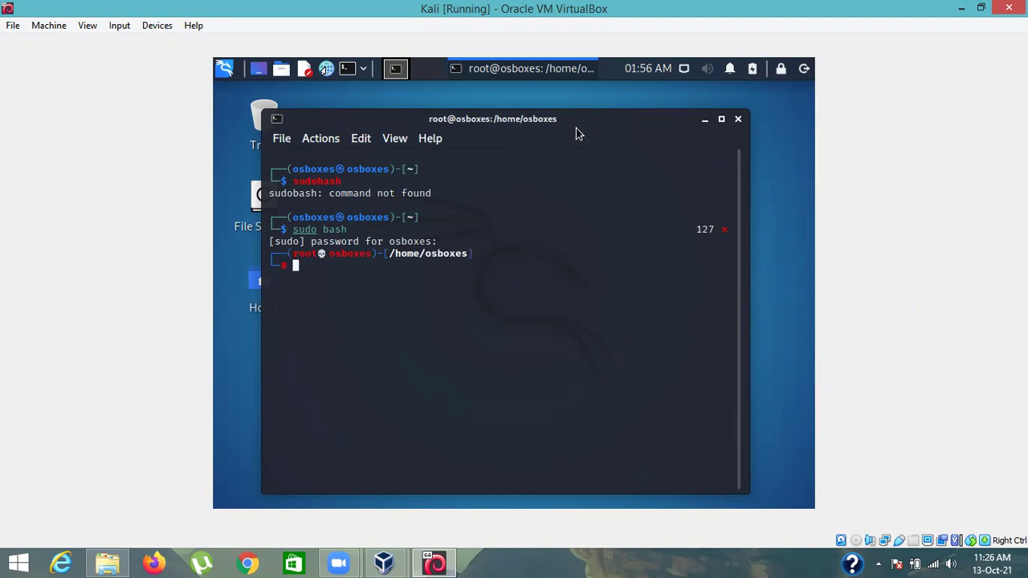
List the contents of /home/osboxes with ls in the root terminal.
{"action": "type", "text": "c"}
{"action": "key", "text": "BackSpace"}
{"action": "type", "text": "cd"}
{"action": "key", "text": "BackSpace"}
{"action": "key", "text": "BackSpace"}
{"action": "type", "text": "ls"}
{"action": "key", "text": "Return"}
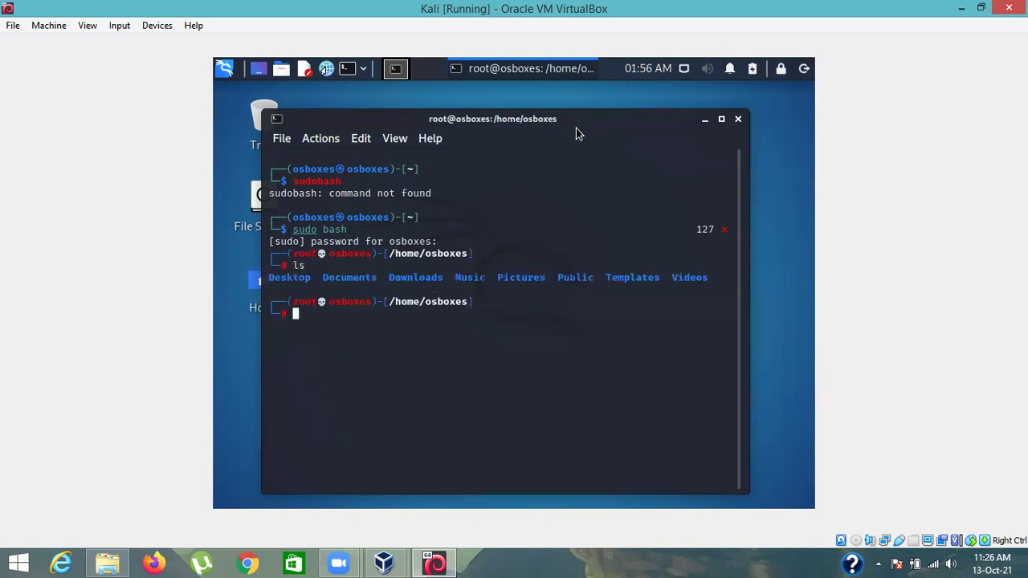
Change the terminal's working directory to Desktop, using the folder's exact capitalization.
{"action": "type", "text": "cd desktop"}
{"action": "key", "text": "Return"}
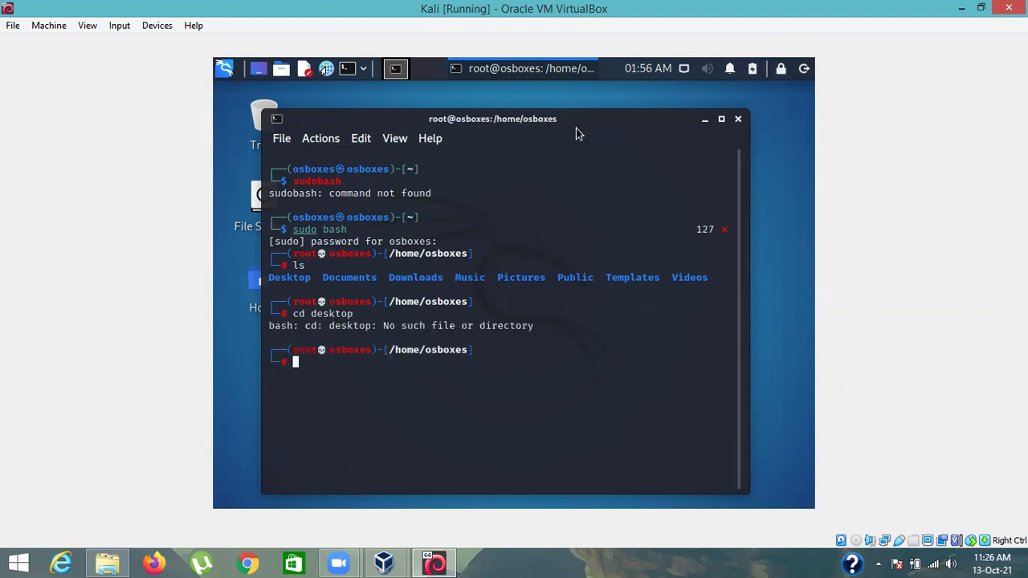
{"action": "type", "text": "cd /home/osboxes/"}
{"action": "key", "text": "BackSpace"}
{"action": "key", "text": "BackSpace"}
{"action": "key", "text": "BackSpace"}
{"action": "key", "text": "BackSpace"}
{"action": "key", "text": "BackSpace"}
{"action": "key", "text": "BackSpace"}
{"action": "key", "text": "BackSpace"}
{"action": "key", "text": "BackSpace"}
{"action": "key", "text": "BackSpace"}
{"action": "key", "text": "BackSpace"}
{"action": "key", "text": "BackSpace"}
{"action": "key", "text": "BackSpace"}
{"action": "key", "text": "BackSpace"}
{"action": "key", "text": "BackSpace"}
{"action": "key", "text": "BackSpace"}
{"action": "type", "text": "Desktop"}
{"action": "key", "text": "Return"}
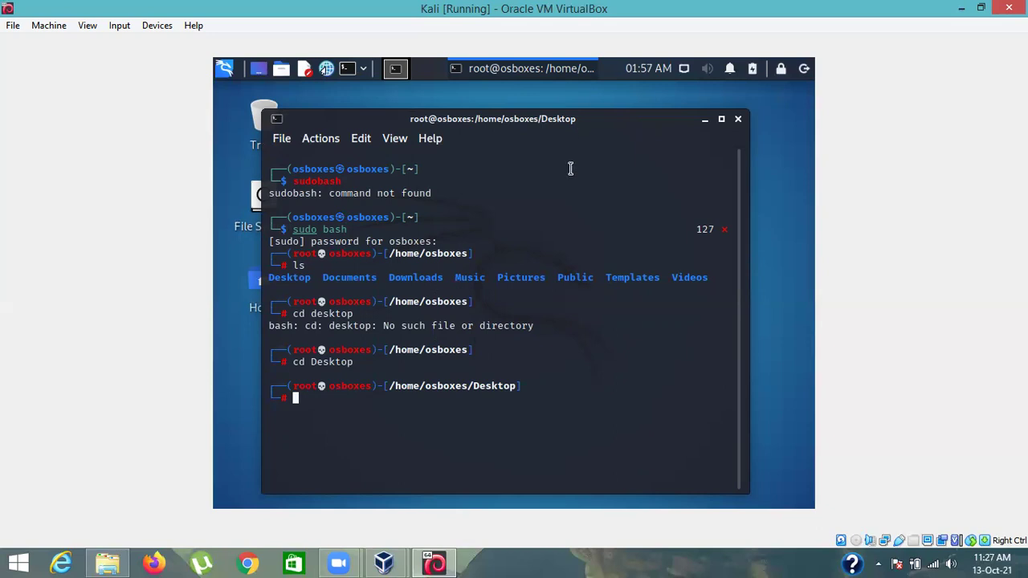
Minimize the open windows to the Windows desktop and start the Command Prompt by running cmd.
{"action": "left_click", "coordinate": [93, 559]}
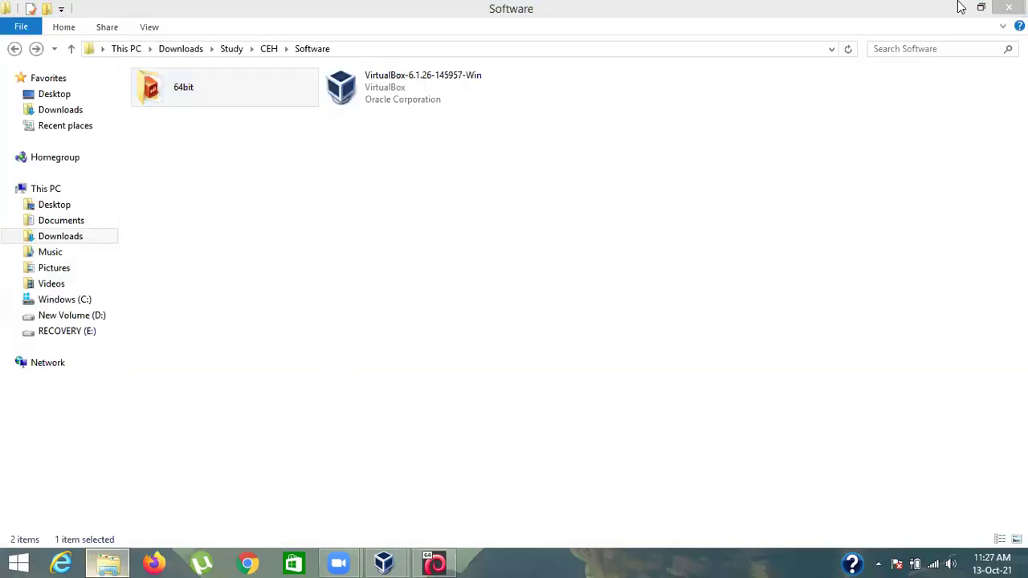
{"action": "left_click", "coordinate": [959, 7]}
{"action": "key", "text": "super+d"}
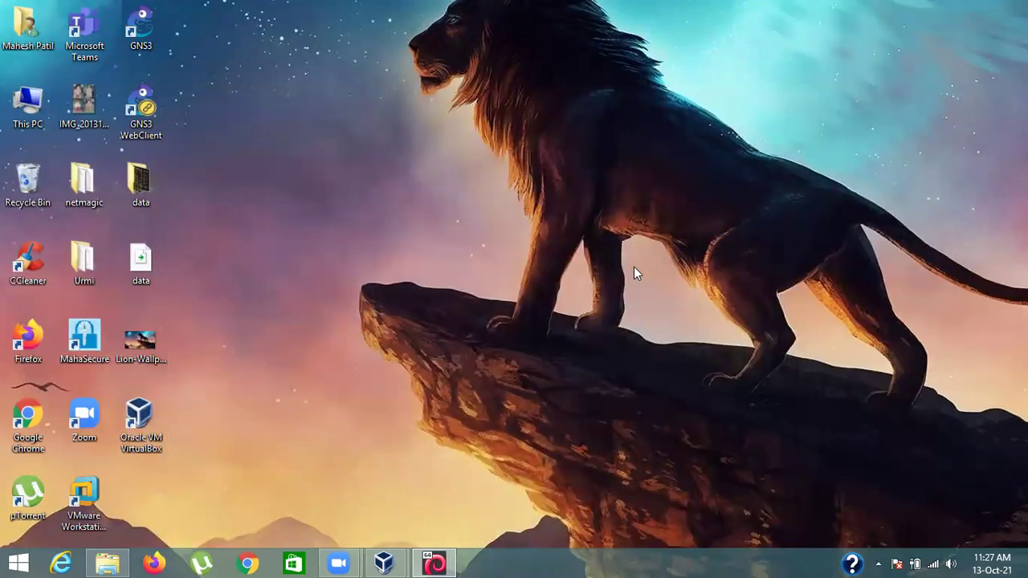
{"action": "key", "text": "super+r"}
{"action": "type", "text": "cm"}
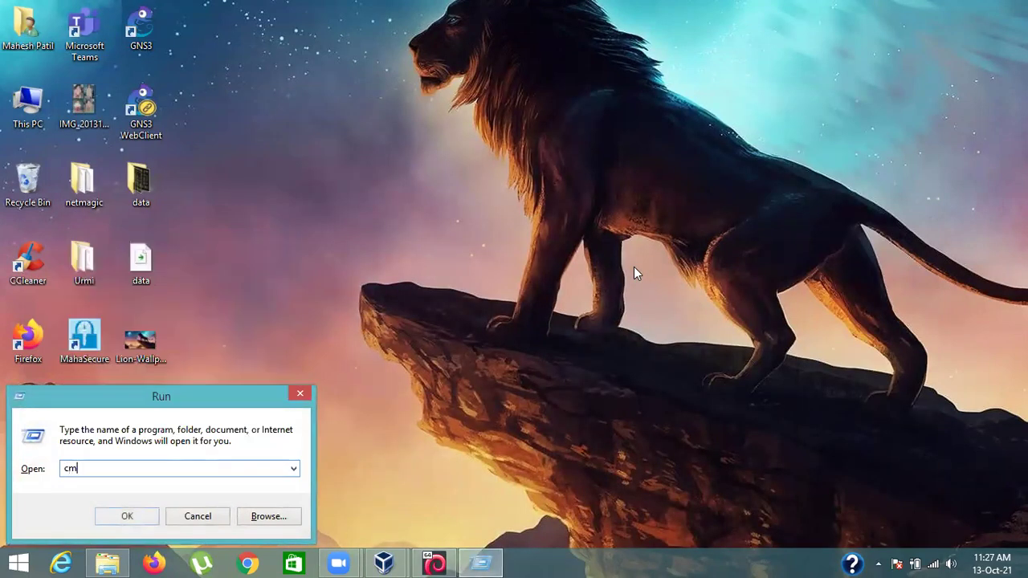
{"action": "type", "text": "d"}
{"action": "key", "text": "Return"}
Run ipconfig in the Command Prompt, examine the host's VMware and VirtualBox adapter addresses, and minimize the window.
{"action": "type", "text": "ipconfig"}
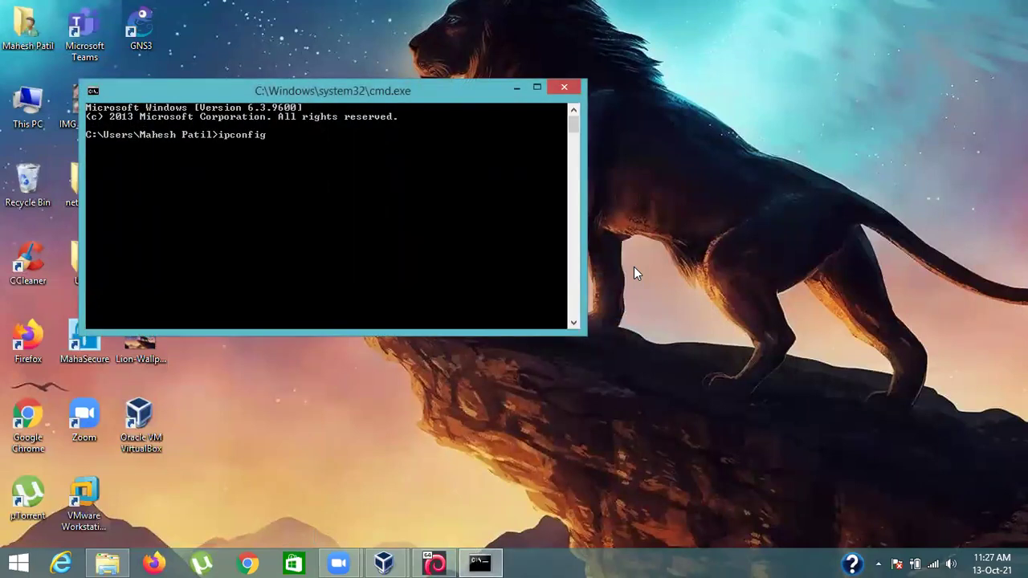
{"action": "key", "text": "Return"}
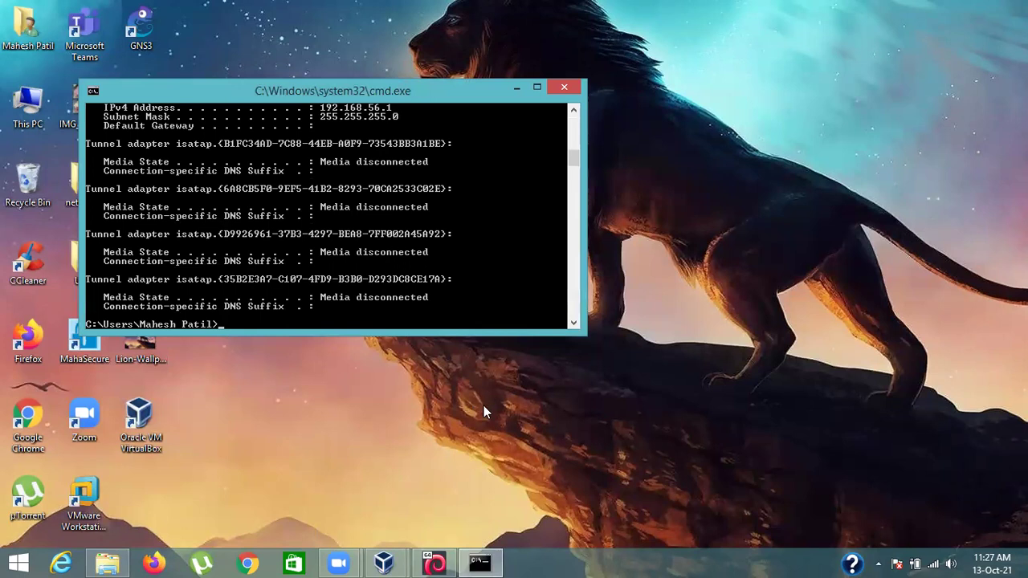
{"action": "scroll", "coordinate": [447, 183], "scroll_direction": "up", "scroll_amount": 2}
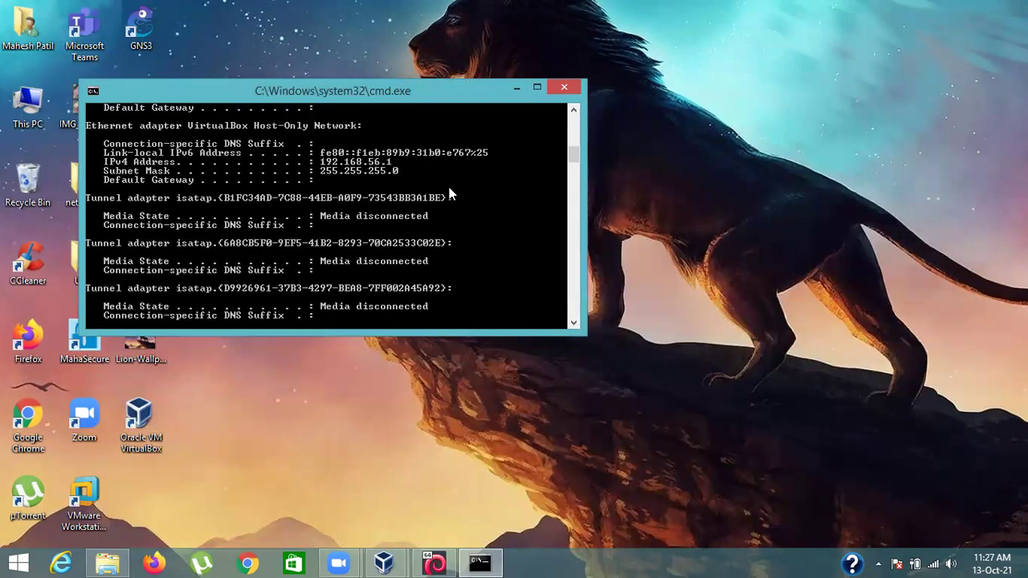
{"action": "scroll", "coordinate": [449, 191], "scroll_direction": "up", "scroll_amount": 2}
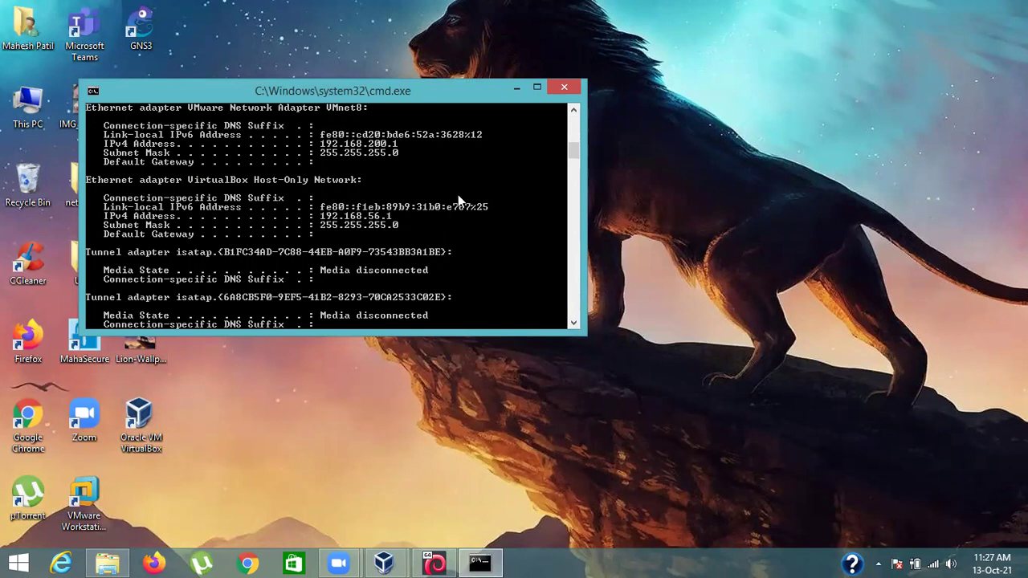
{"action": "left_click", "coordinate": [480, 562]}
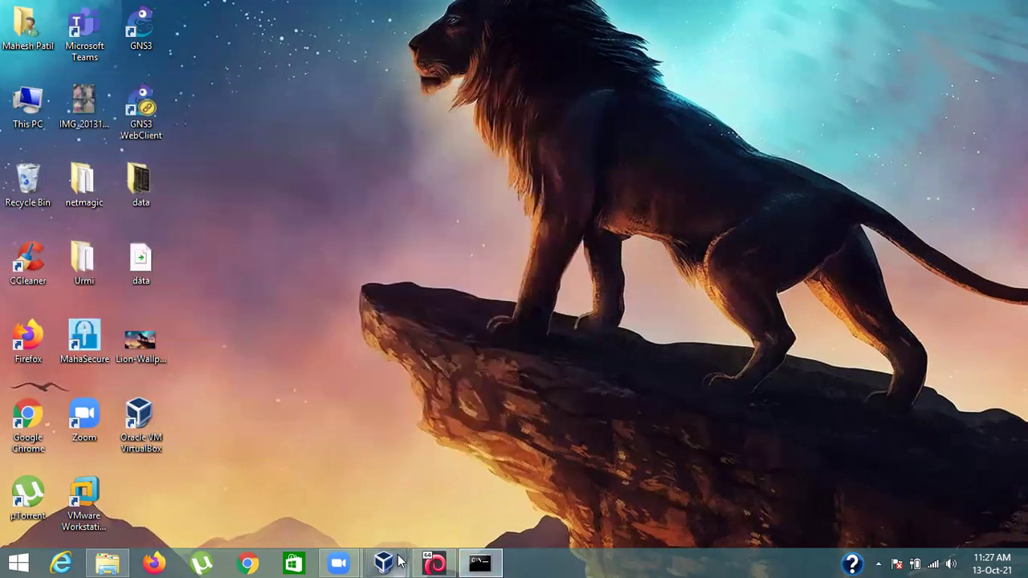
Switch back to the Kali virtual machine and cancel the unfinished nmap command in the terminal.
{"action": "left_click", "coordinate": [434, 562]}
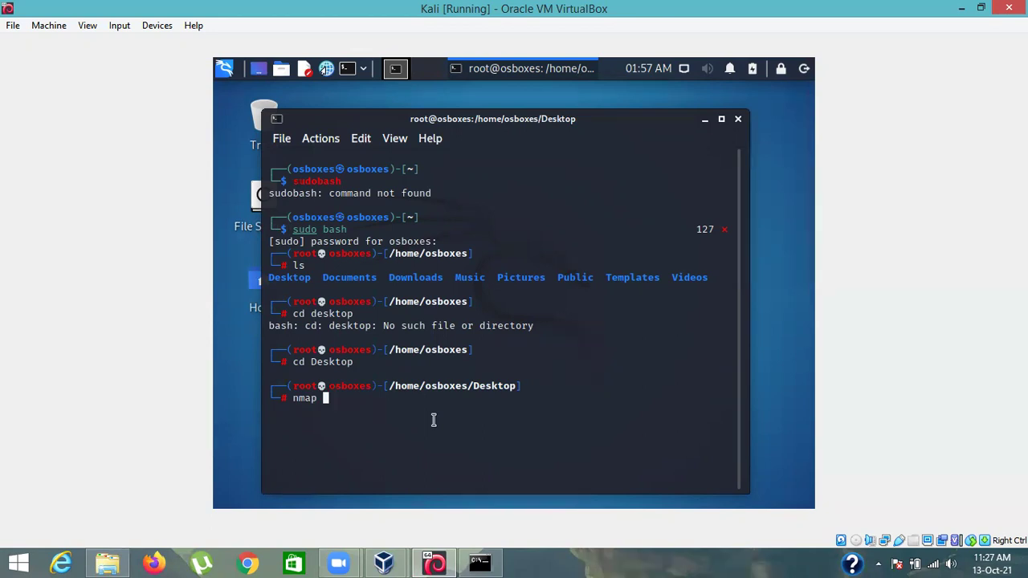
{"action": "key", "text": "ctrl+c"}
{"action": "type", "text": "-"}
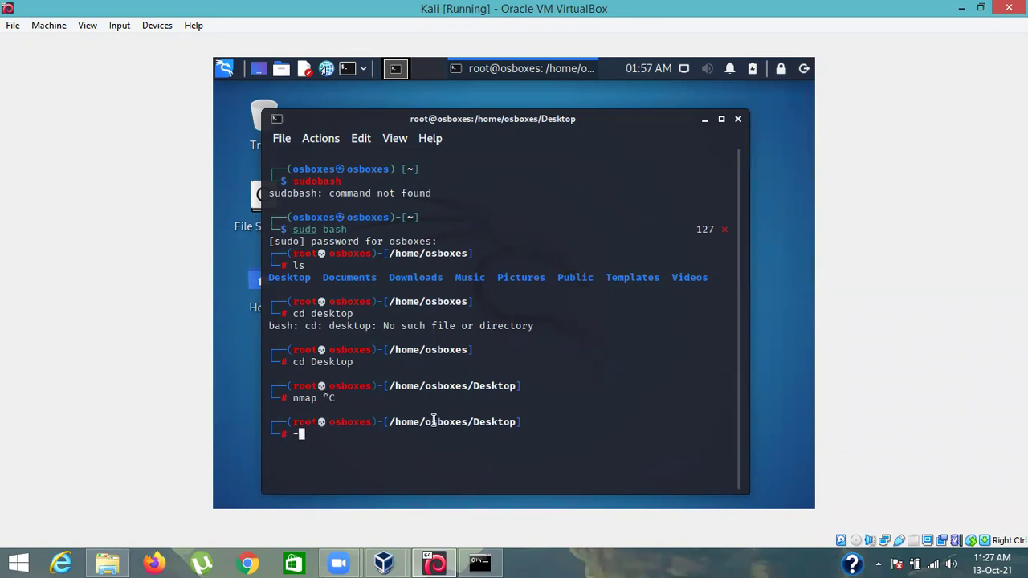
{"action": "type", "text": "nmap -"}
{"action": "key", "text": "BackSpace"}
{"action": "key", "text": "BackSpace"}
{"action": "key", "text": "BackSpace"}
{"action": "key", "text": "BackSpace"}
{"action": "key", "text": "BackSpace"}
{"action": "key", "text": "BackSpace"}
{"action": "key", "text": "BackSpace"}
Run an nmap operating-system detection scan with nmap -O 192.168.200.1 in the root terminal.
{"action": "type", "text": "namp"}
{"action": "key", "text": "BackSpace"}
{"action": "key", "text": "BackSpace"}
{"action": "key", "text": "BackSpace"}
{"action": "type", "text": "map -O"}
{"action": "type", "text": "198"}
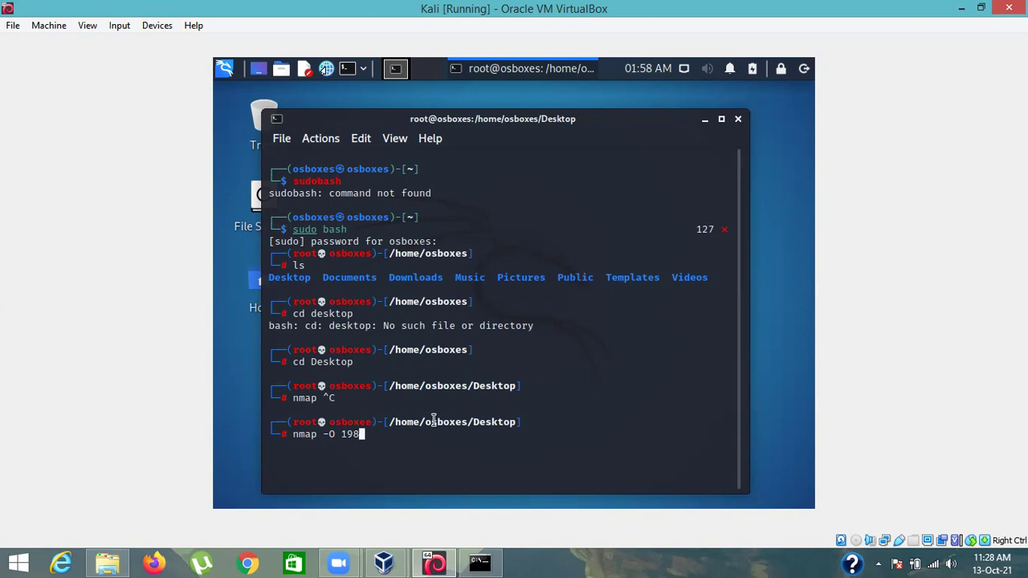
{"action": "key", "text": "BackSpace"}
{"action": "type", "text": "2.168.200.1"}
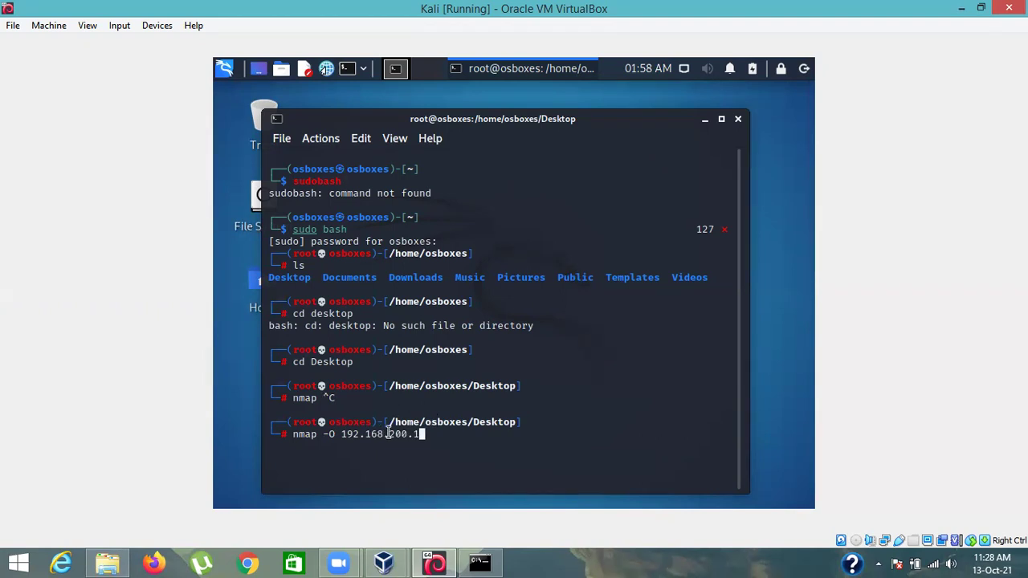
{"action": "key", "text": "Return"}
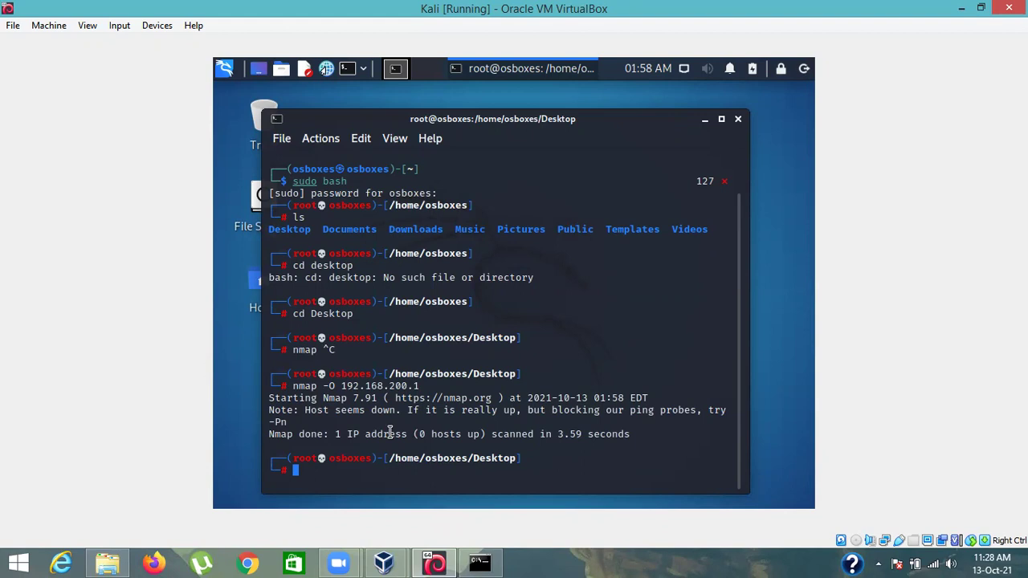
Ping 192.168.200.1 from the terminal, stop the ping, and add two blank prompt lines.
{"action": "type", "text": "ping 192.168.200.1"}
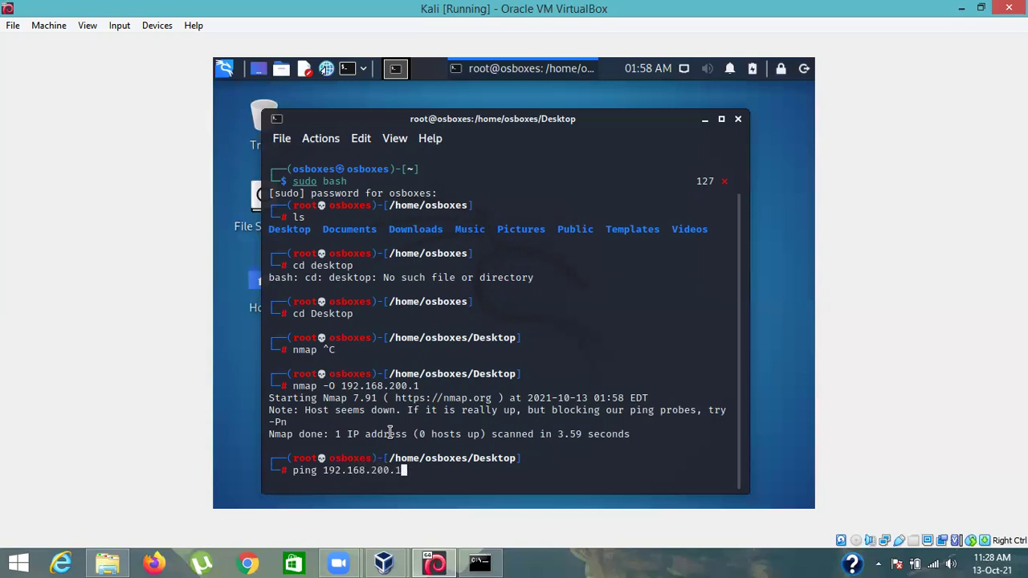
{"action": "key", "text": "Return"}
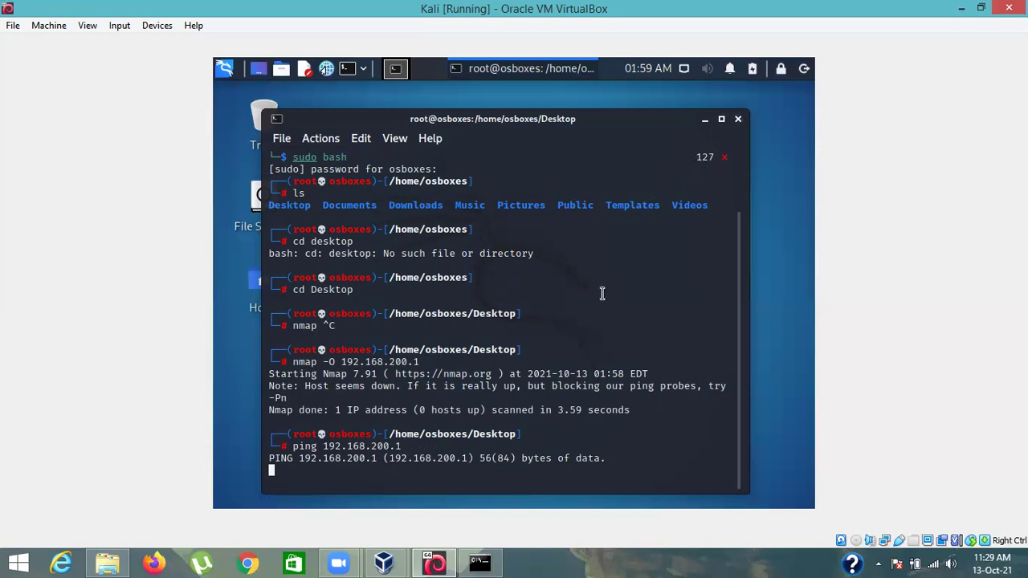
{"action": "key", "text": "ctrl+z"}
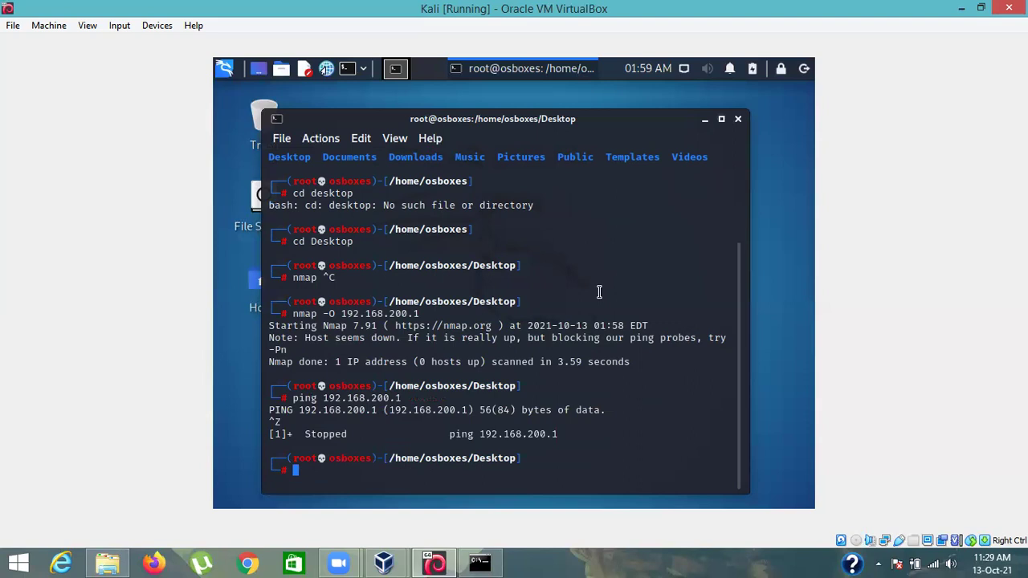
{"action": "key", "text": "Return"}
{"action": "key", "text": "Return"}
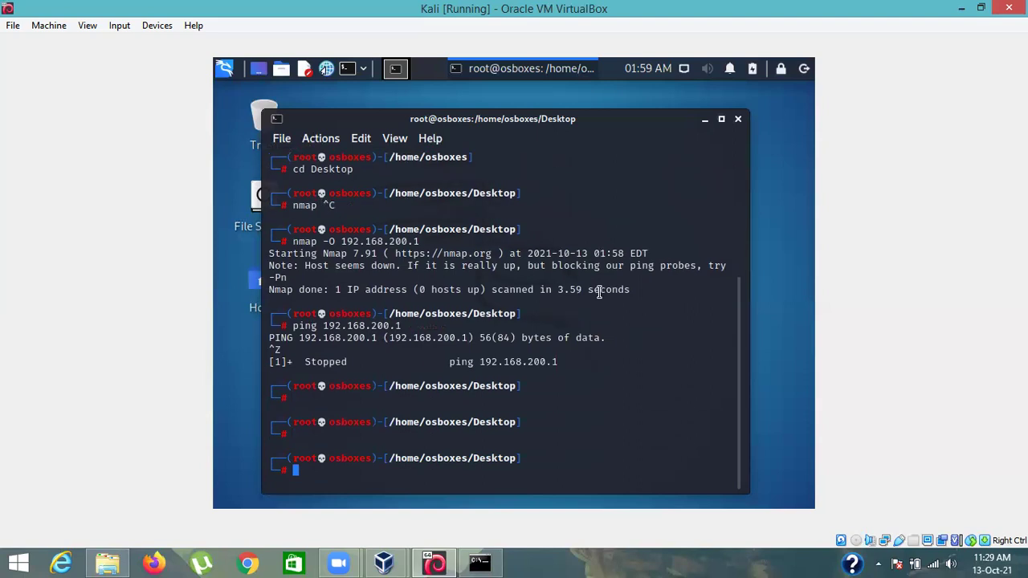
Run an nmap service-version scan with nmap -sV 192.168.200.1.
{"action": "type", "text": "nmap -sV 192.168.20.1"}
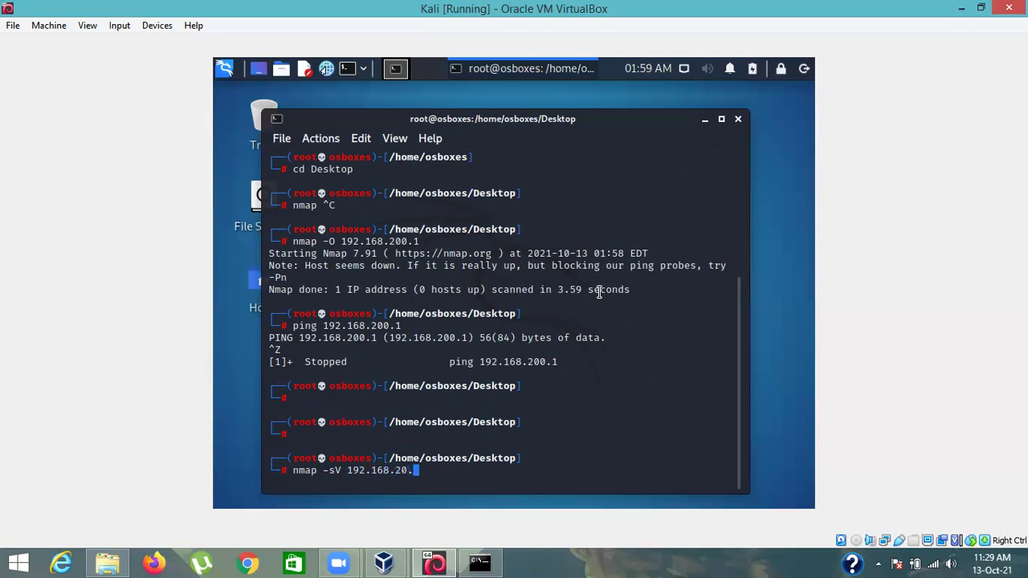
{"action": "key", "text": "BackSpace"}
{"action": "key", "text": "BackSpace"}
{"action": "type", "text": "0.1"}
{"action": "key", "text": "Return"}
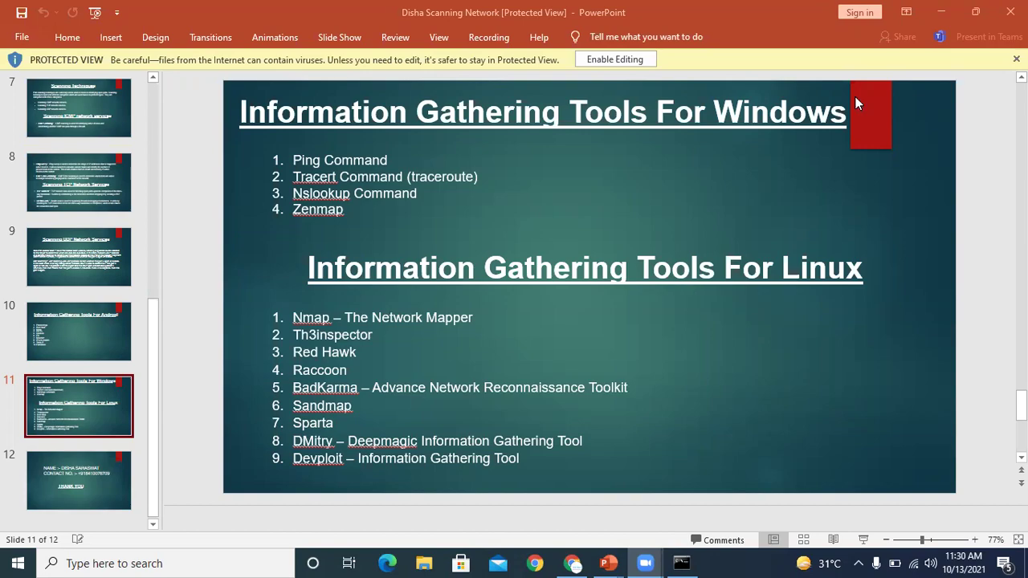
Leave the presentation for the Windows desktop, launch Oracle VM VirtualBox, and dismiss its new-version notice.
{"action": "key", "text": "super+d"}
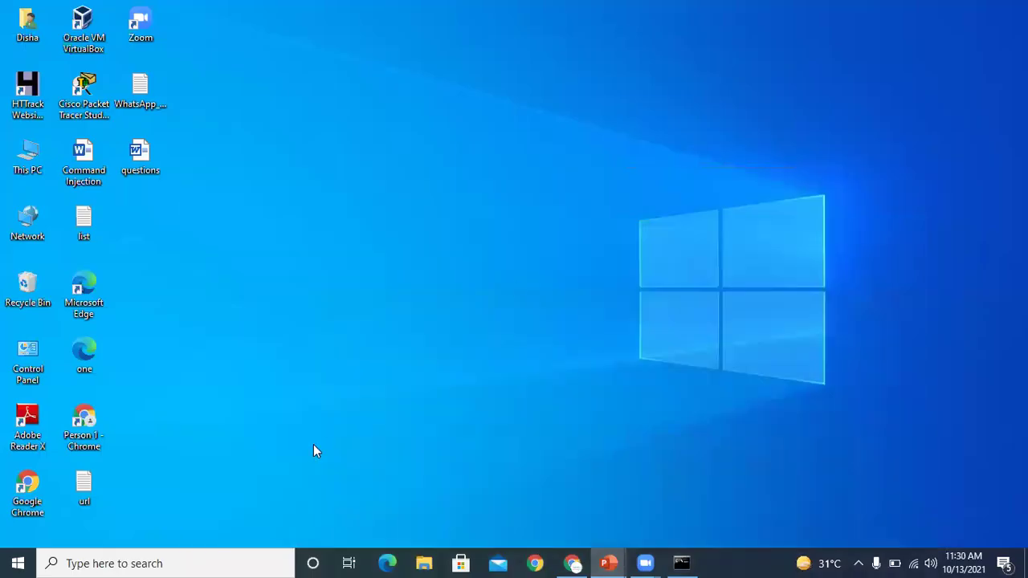
{"action": "left_click", "coordinate": [88, 31]}
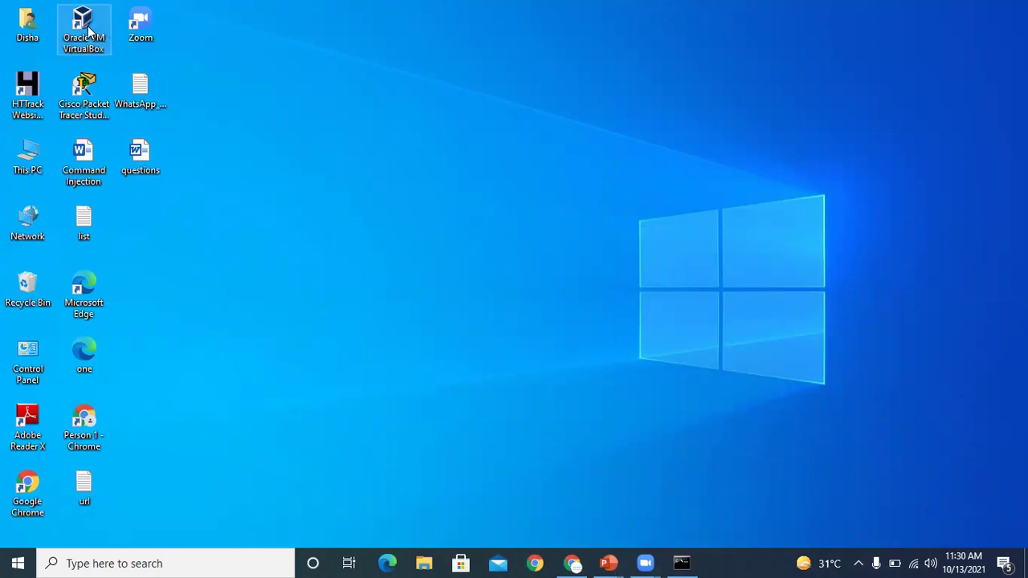
{"action": "double_click", "coordinate": [89, 31]}
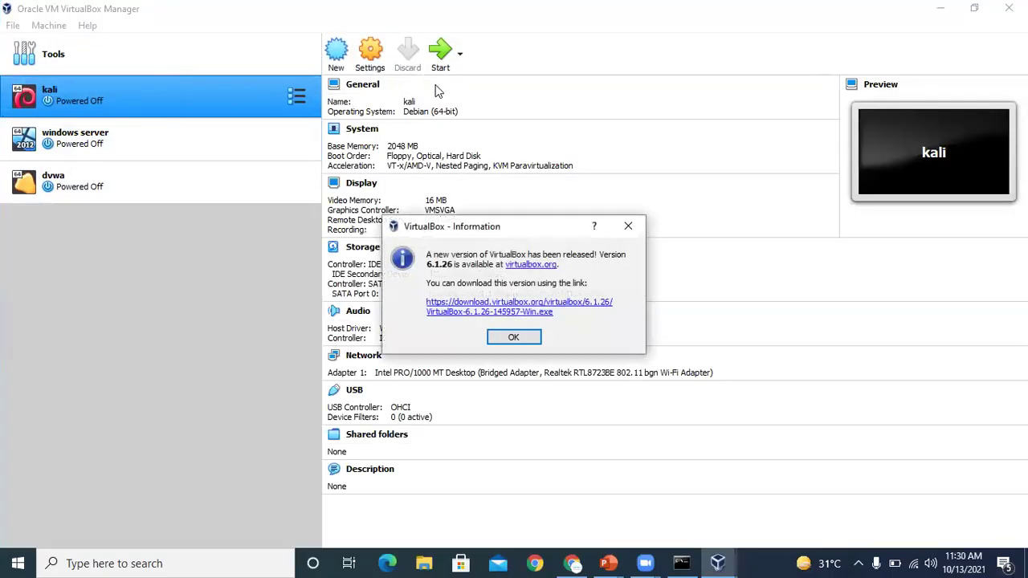
{"action": "left_click", "coordinate": [627, 225]}
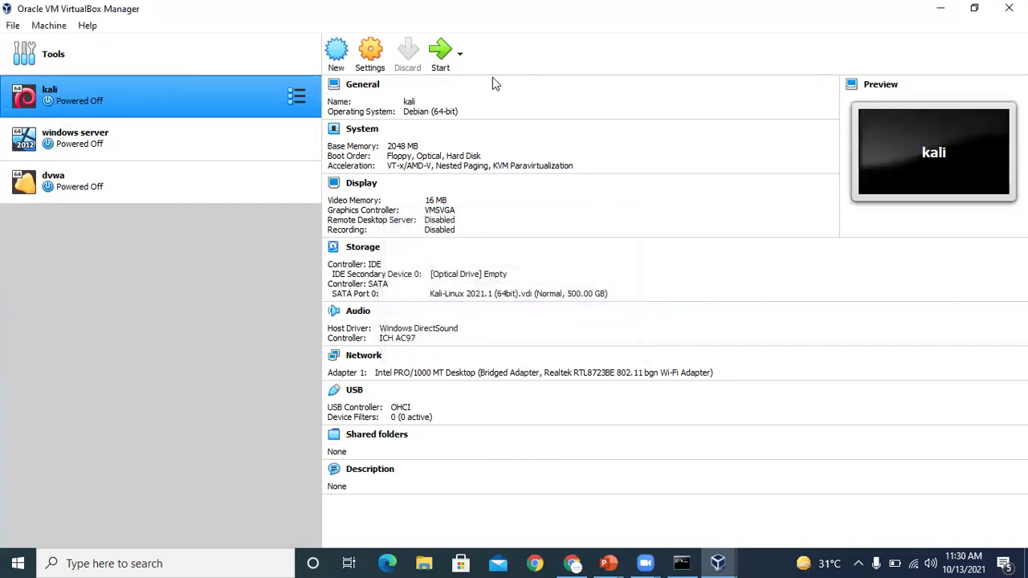
Start the kali virtual machine and dismiss its keyboard-capture and mouse-integration notices while it boots.
{"action": "left_click", "coordinate": [440, 63]}
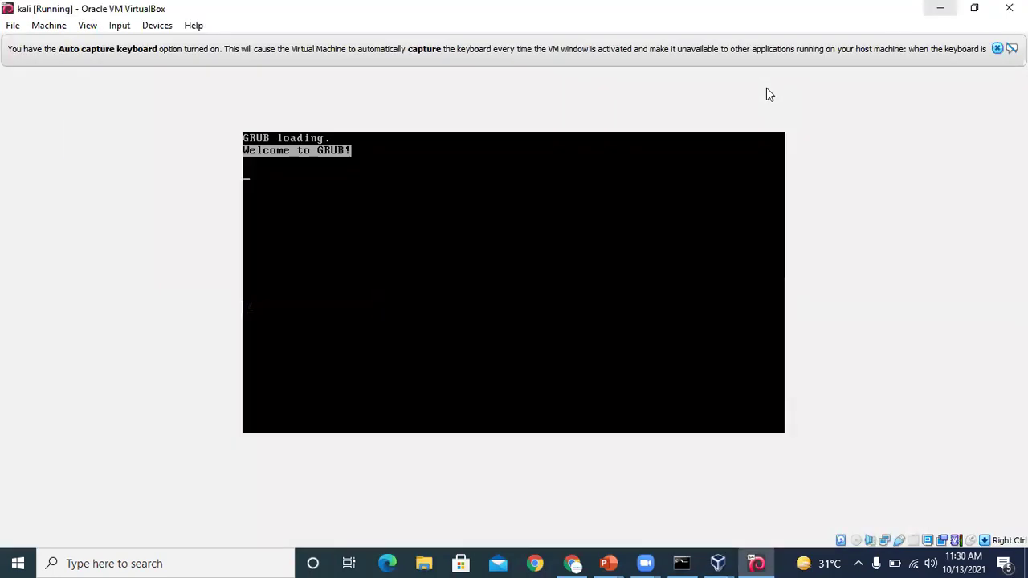
{"action": "left_click", "coordinate": [997, 49]}
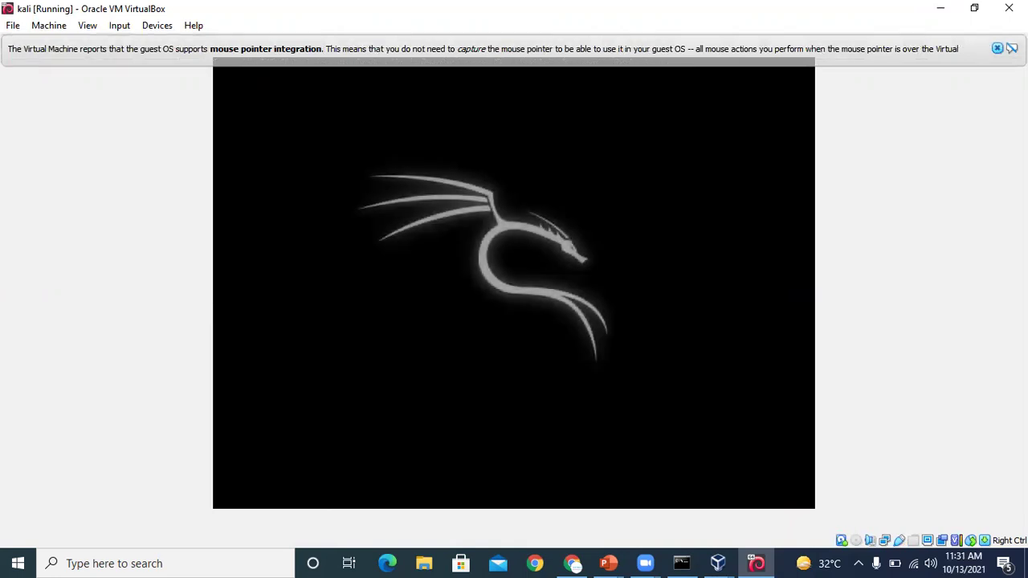
{"action": "left_click", "coordinate": [998, 50]}
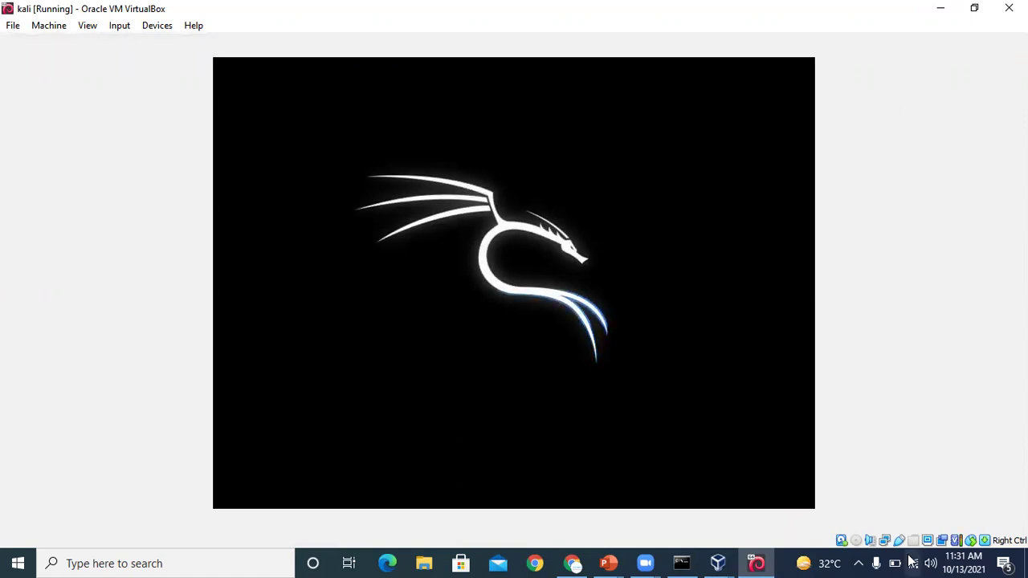
{"action": "mouse_move", "coordinate": [896, 562]}
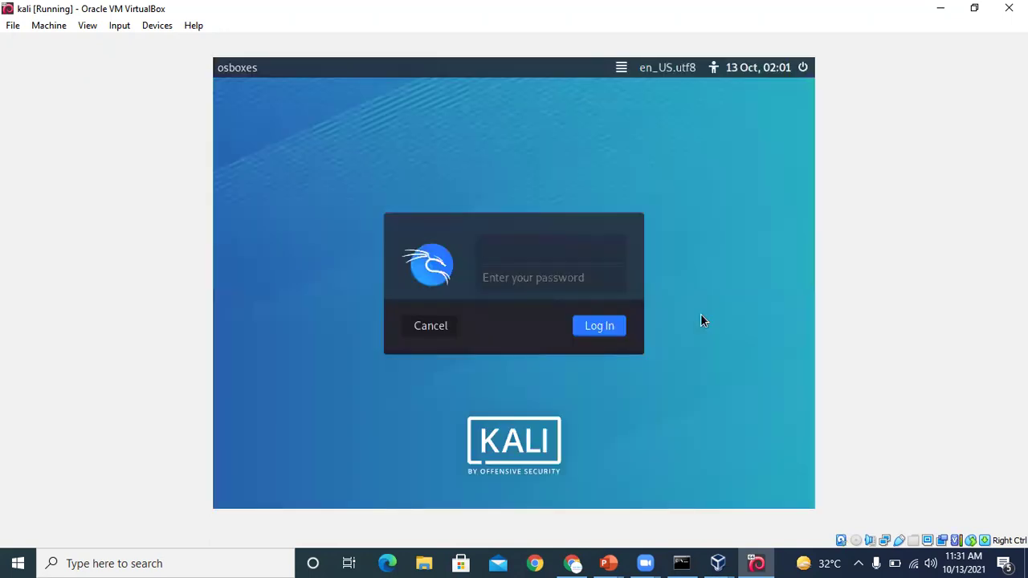
Log in to Kali with the osboxes username and the account password.
{"action": "type", "text": "osboxes"}
{"action": "key", "text": "Tab"}
{"action": "type", "text": "osboxes.org"}
{"action": "key", "text": "Return"}
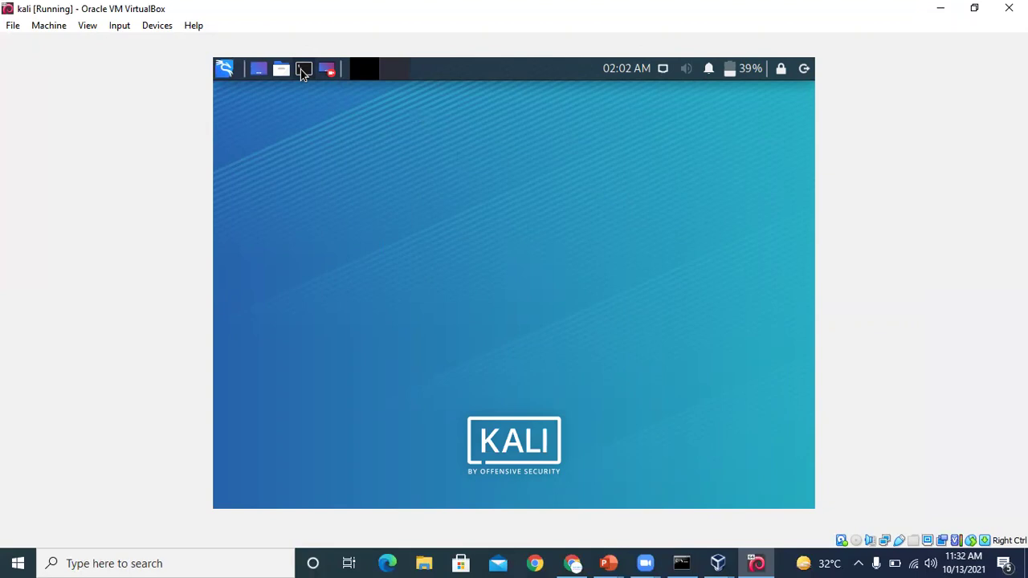
Open a terminal and start a root shell with sudo bash, entering the account password.
{"action": "left_click", "coordinate": [303, 71]}
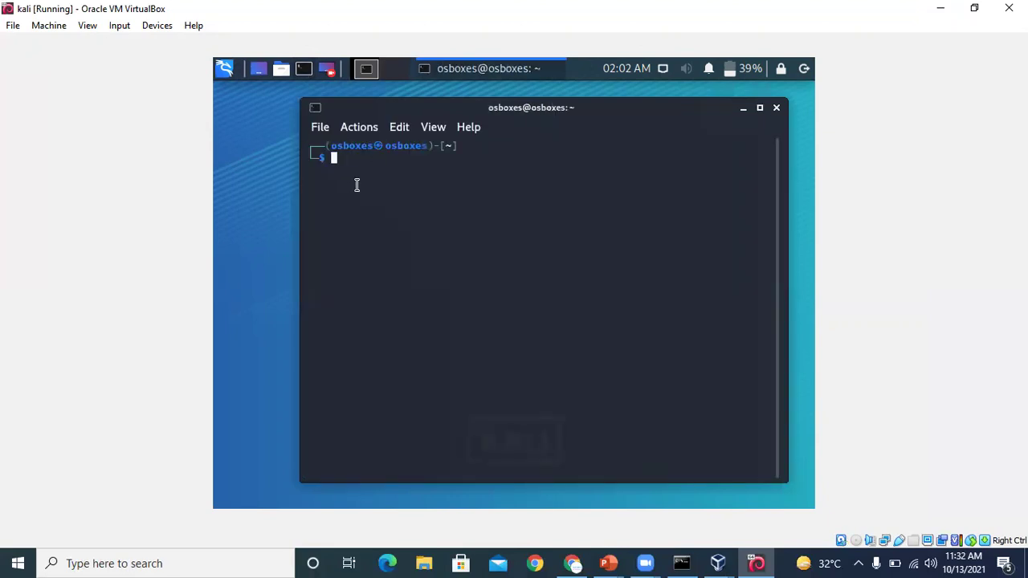
{"action": "type", "text": "sudo"}
{"action": "key", "text": "Right"}
{"action": "key", "text": "Return"}
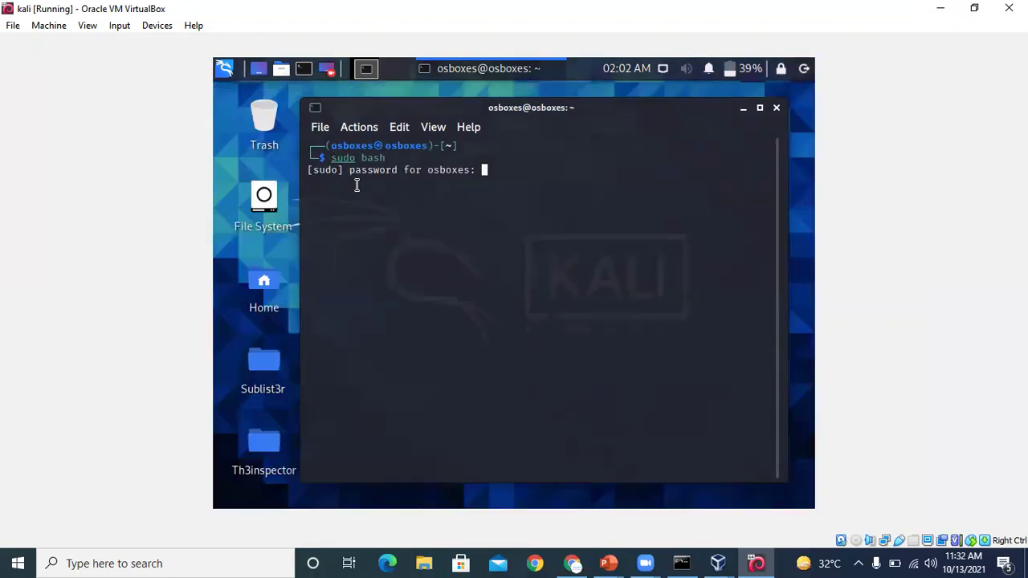
{"action": "key", "text": "Return"}
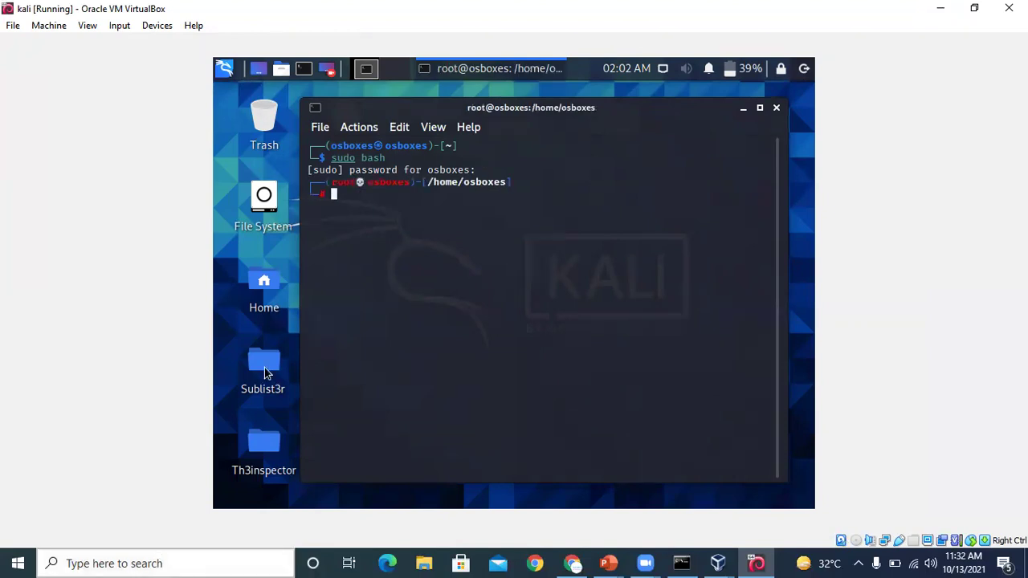
Try an nmap OS detection scan with nmap -O 192.168.291.26 and suspend it.
{"action": "type", "text": "nmap "}
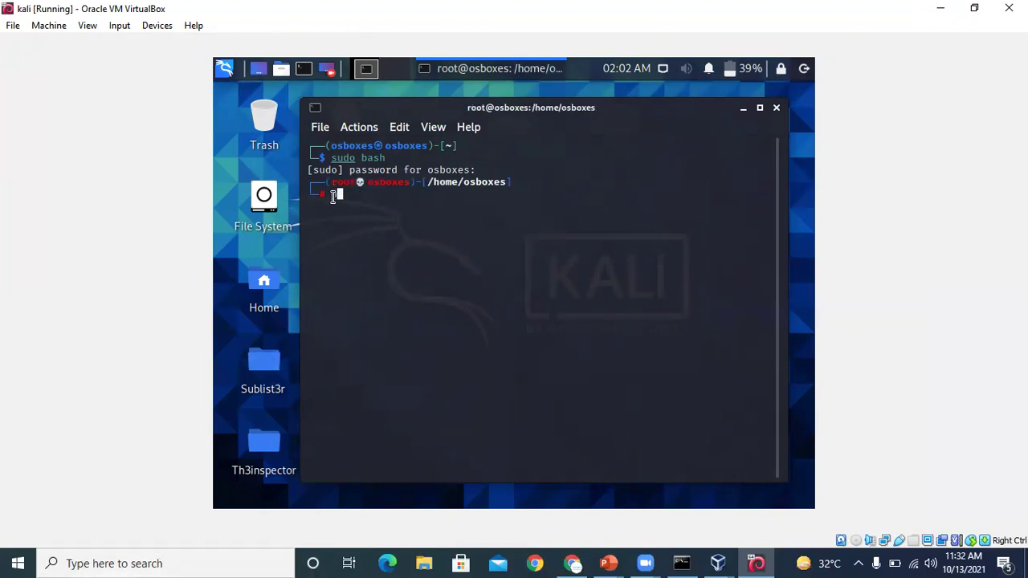
{"action": "type", "text": "-O 192.168.291.2"}
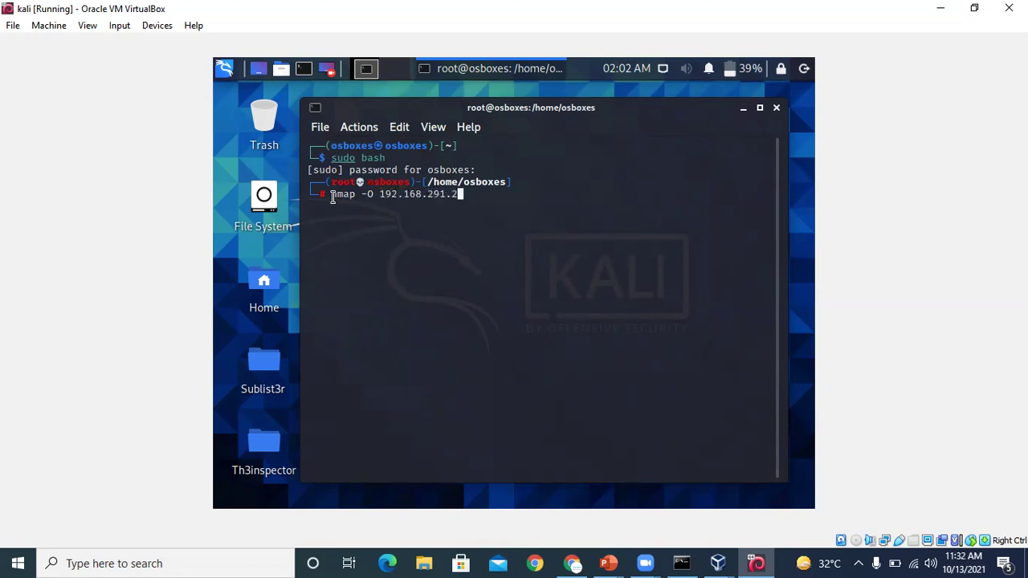
{"action": "type", "text": "6"}
{"action": "key", "text": "Return"}
{"action": "key", "text": "ctrl+z"}
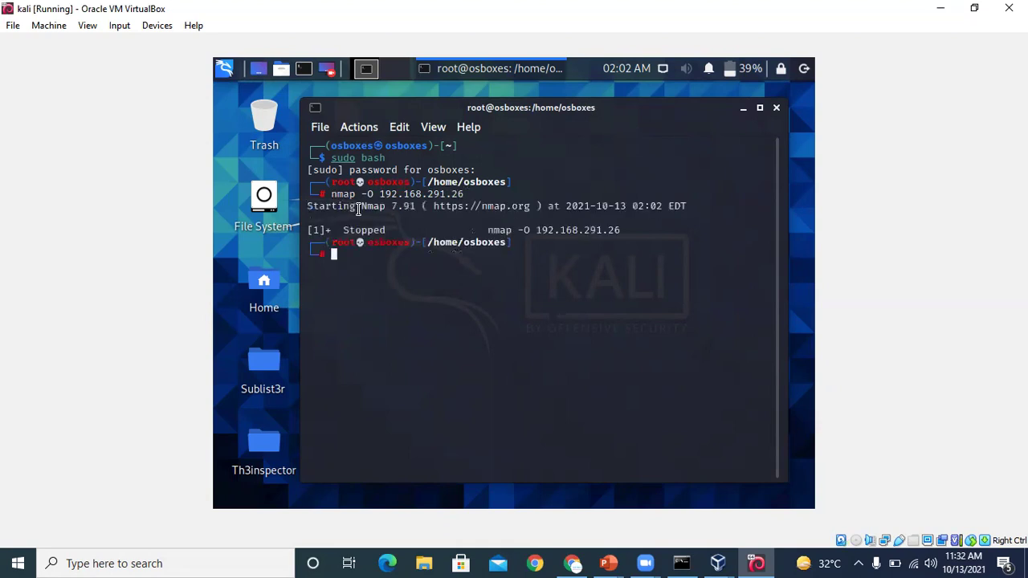
Correct the recalled command to nmap -O 192.168.29.126, run it, and highlight the operating-system details in the report.
{"action": "key", "text": "Up"}
{"action": "key", "text": "Left"}
{"action": "key", "text": "Left"}
{"action": "key", "text": "Left"}
{"action": "key", "text": "BackSpace"}
{"action": "key", "text": "Right"}
{"action": "type", "text": "1"}
{"action": "key", "text": "Right"}
{"action": "key", "text": "Right"}
{"action": "key", "text": "Return"}
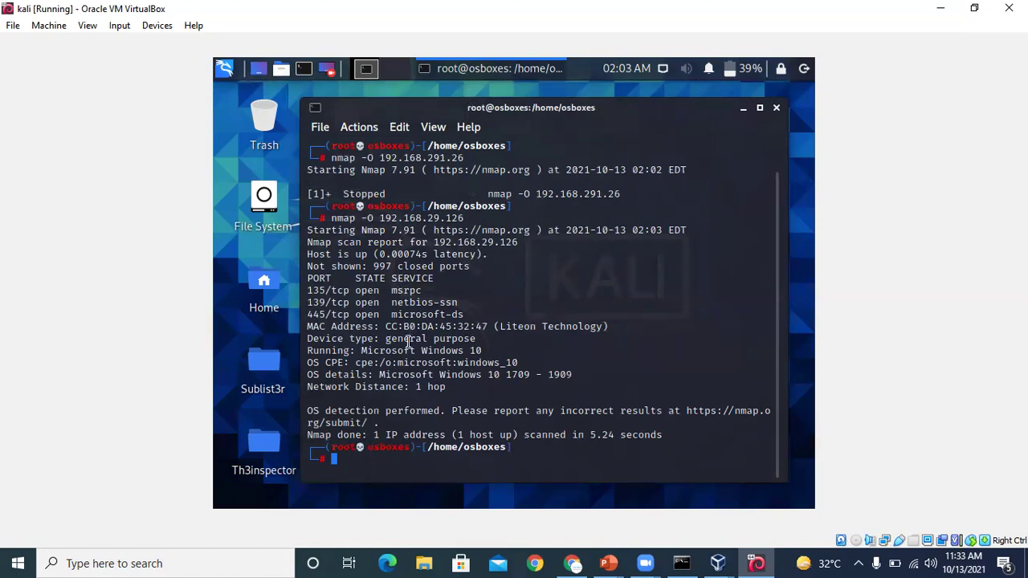
{"action": "left_click_drag", "start_coordinate": [358, 362], "coordinate": [477, 391]}
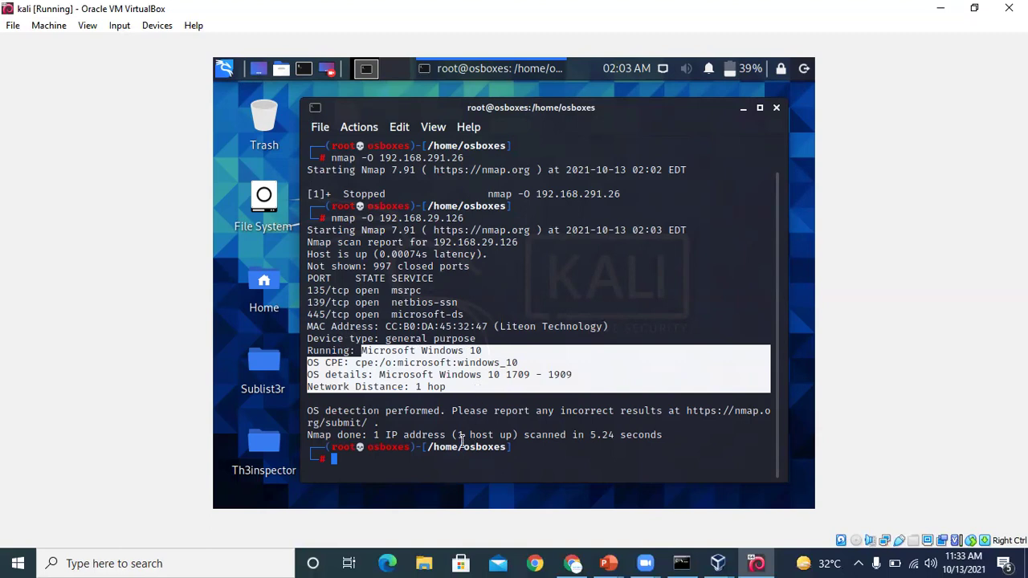
Change the recalled scan's option from -O to -sV and run nmap -sV 192.168.29.126.
{"action": "left_click", "coordinate": [356, 454]}
{"action": "key", "text": "Up"}
{"action": "key", "text": "Left"}
{"action": "key", "text": "Left"}
{"action": "key", "text": "Left"}
{"action": "key", "text": "Left"}
{"action": "key", "text": "Left"}
{"action": "key", "text": "Left"}
{"action": "key", "text": "Left"}
{"action": "key", "text": "Left"}
{"action": "key", "text": "Left"}
{"action": "key", "text": "Left"}
{"action": "key", "text": "Left"}
{"action": "key", "text": "Left"}
{"action": "key", "text": "Left"}
{"action": "key", "text": "Left"}
{"action": "key", "text": "Left"}
{"action": "key", "text": "BackSpace"}
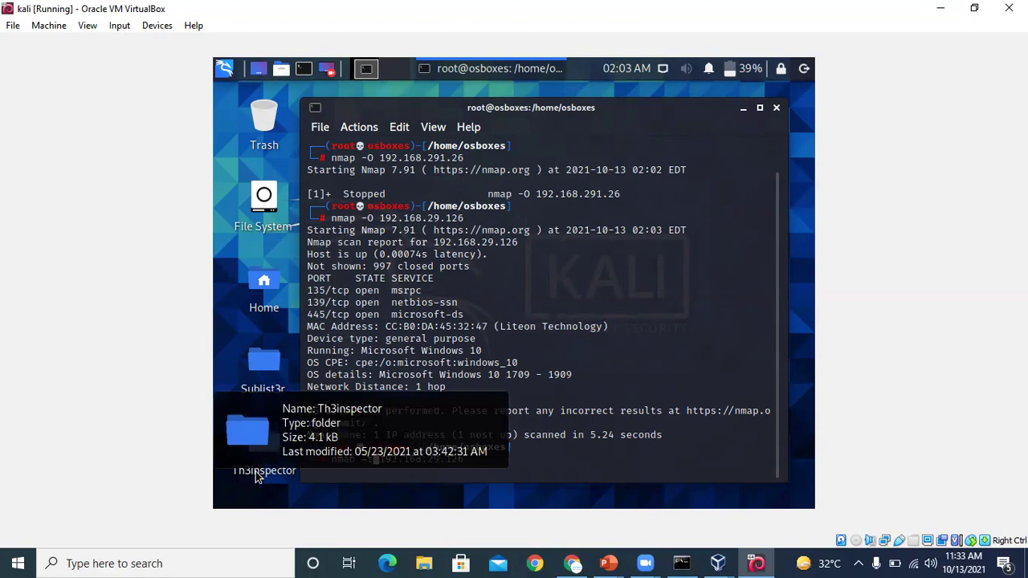
{"action": "type", "text": "sV"}
{"action": "key", "text": "Return"}
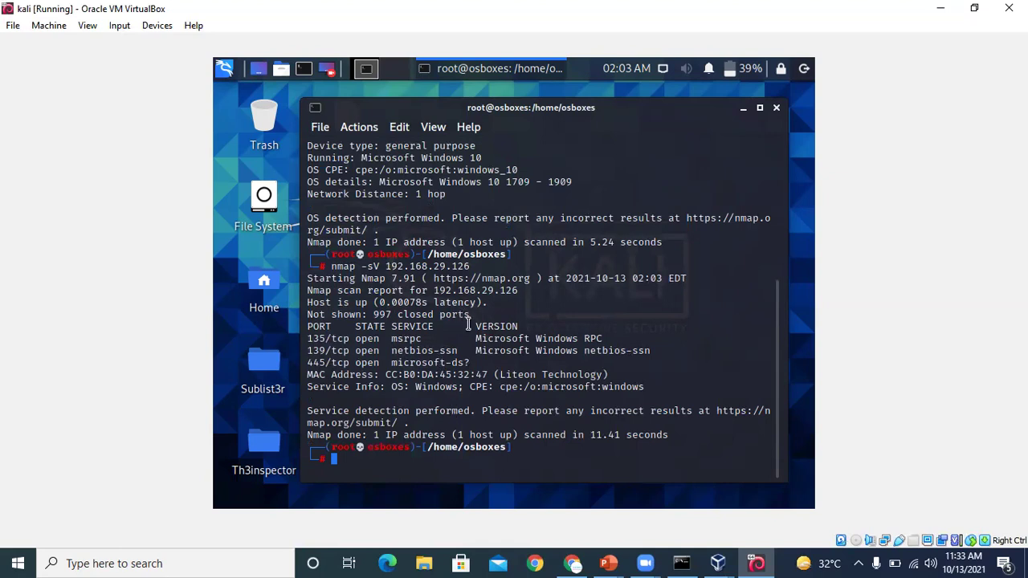
Examine the service and version table and the MAC address in the scan report by highlighting them.
{"action": "left_click_drag", "start_coordinate": [477, 325], "coordinate": [723, 413]}
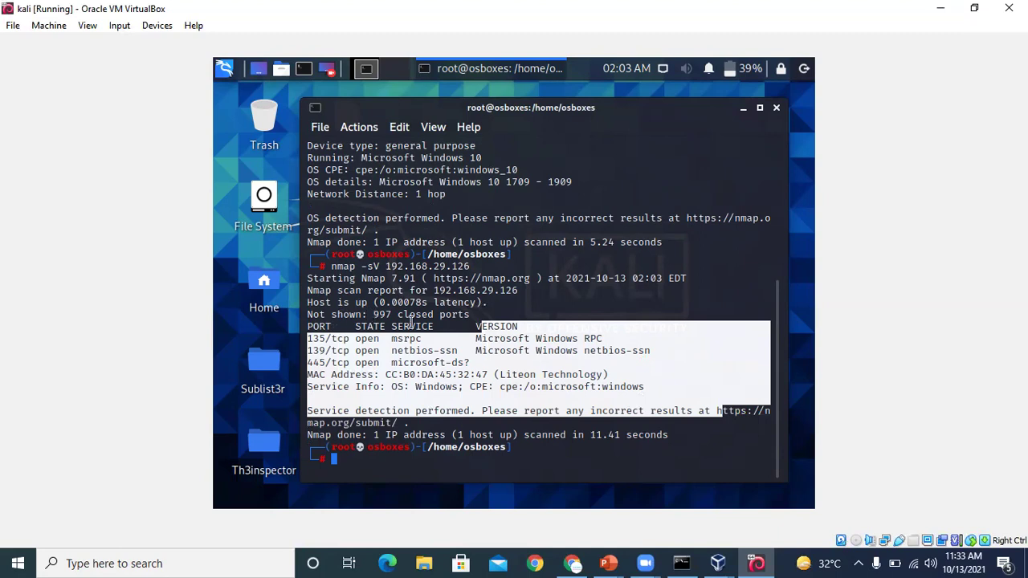
{"action": "left_click", "coordinate": [492, 338]}
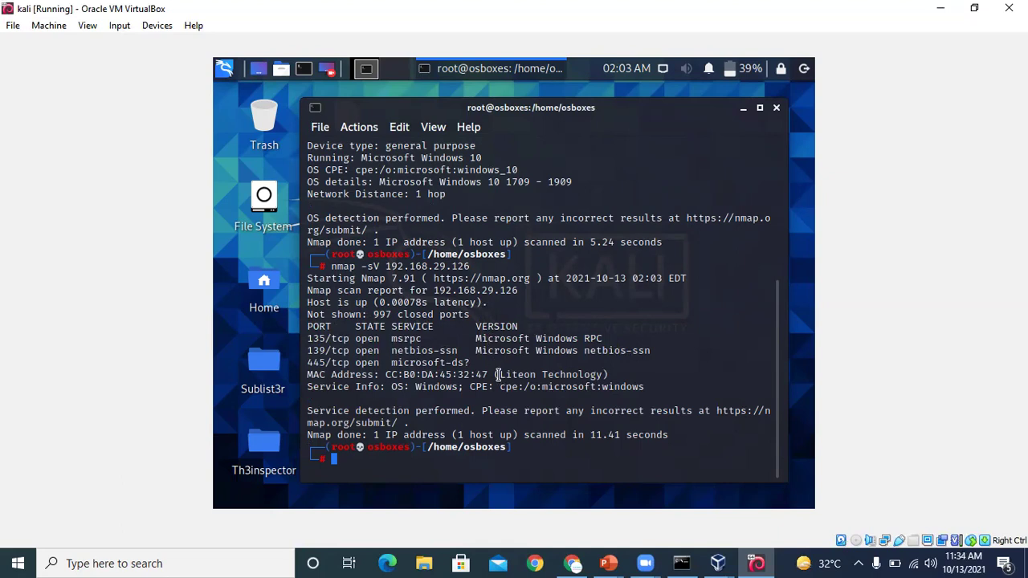
{"action": "left_click_drag", "start_coordinate": [489, 374], "coordinate": [393, 376]}
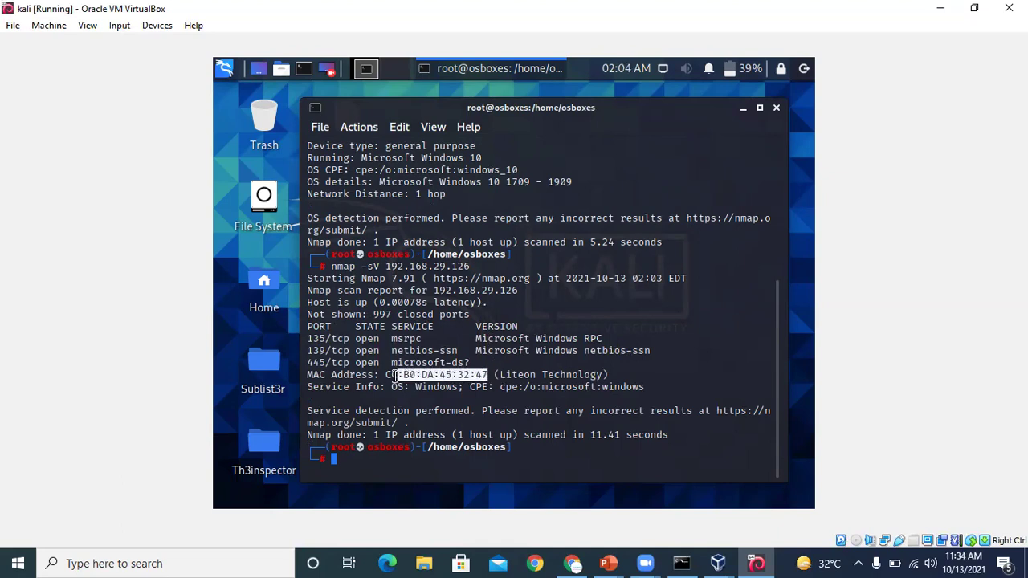
Change the recalled scan's option to -sT, run nmap -sT 192.168.29.126, and highlight the port and service table in the report.
{"action": "left_click", "coordinate": [348, 459]}
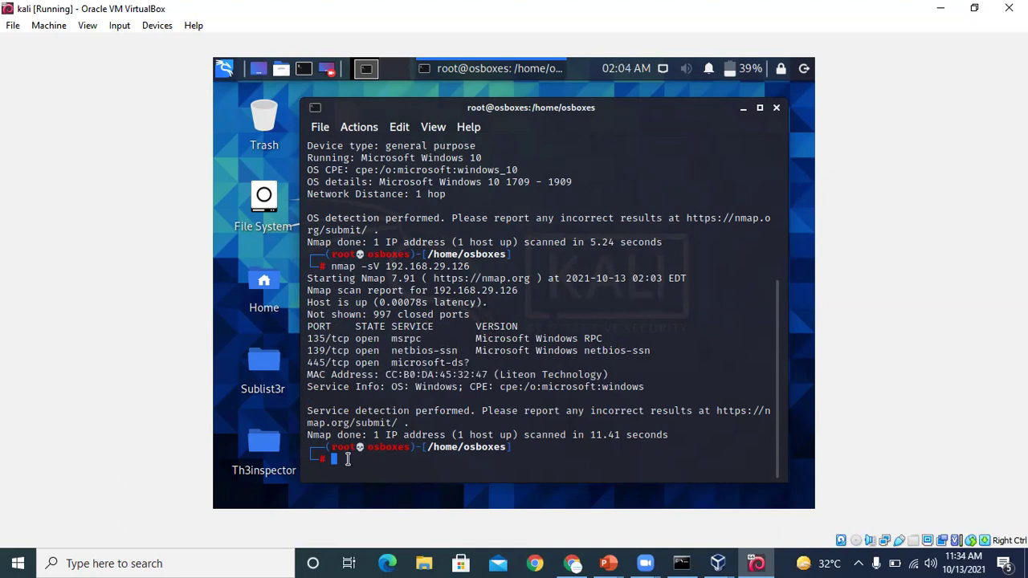
{"action": "key", "text": "Up"}
{"action": "key", "text": "Left"}
{"action": "key", "text": "Left"}
{"action": "key", "text": "Left"}
{"action": "key", "text": "Left"}
{"action": "key", "text": "Left"}
{"action": "key", "text": "Left"}
{"action": "key", "text": "Left"}
{"action": "key", "text": "Left"}
{"action": "key", "text": "Left"}
{"action": "key", "text": "Left"}
{"action": "key", "text": "Left"}
{"action": "key", "text": "Left"}
{"action": "key", "text": "Left"}
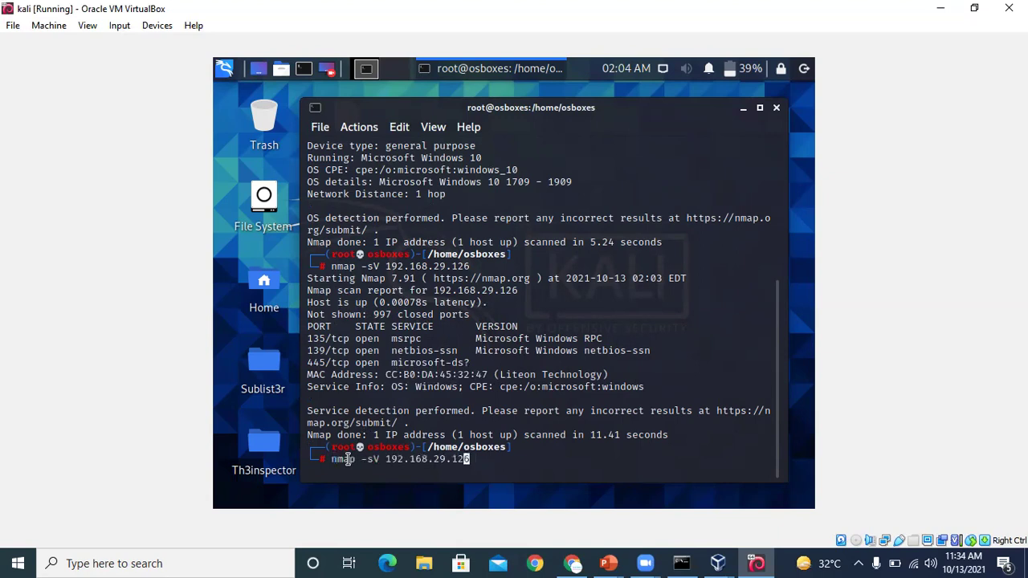
{"action": "key", "text": "Left"}
{"action": "key", "text": "Left"}
{"action": "key", "text": "BackSpace"}
{"action": "type", "text": "T"}
{"action": "key", "text": "Return"}
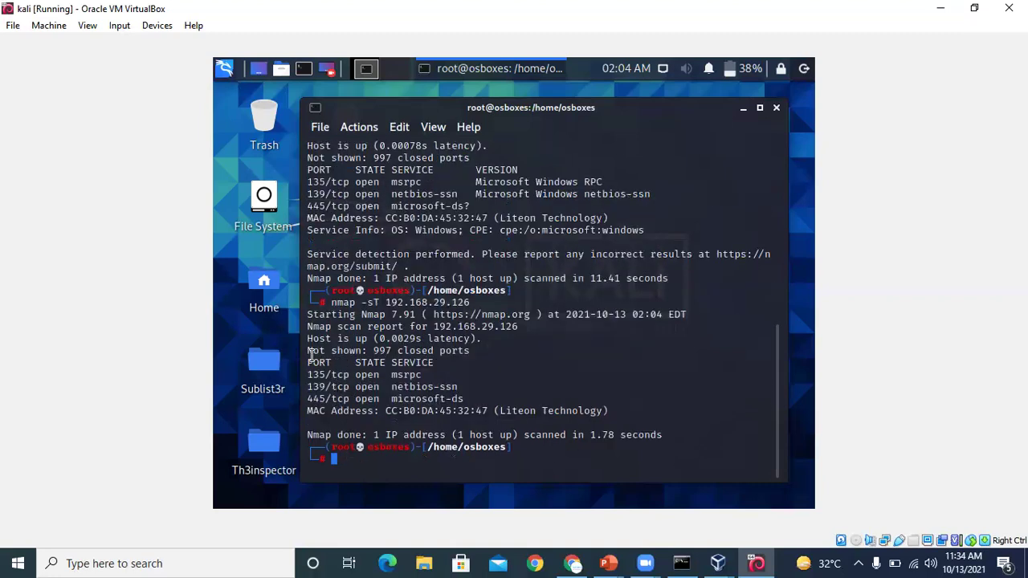
{"action": "left_click_drag", "start_coordinate": [308, 358], "coordinate": [357, 382]}
{"action": "left_click_drag", "start_coordinate": [375, 401], "coordinate": [379, 411]}
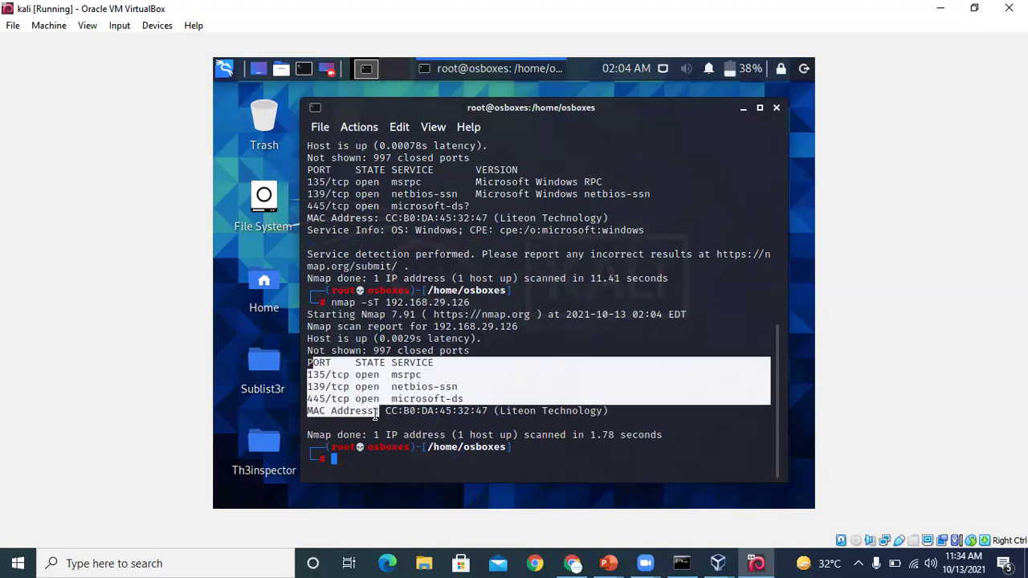
Change the recalled scan's option to -F, run nmap -F 192.168.29.126, and highlight the scan duration in the report.
{"action": "left_click", "coordinate": [351, 466]}
{"action": "key", "text": "Up"}
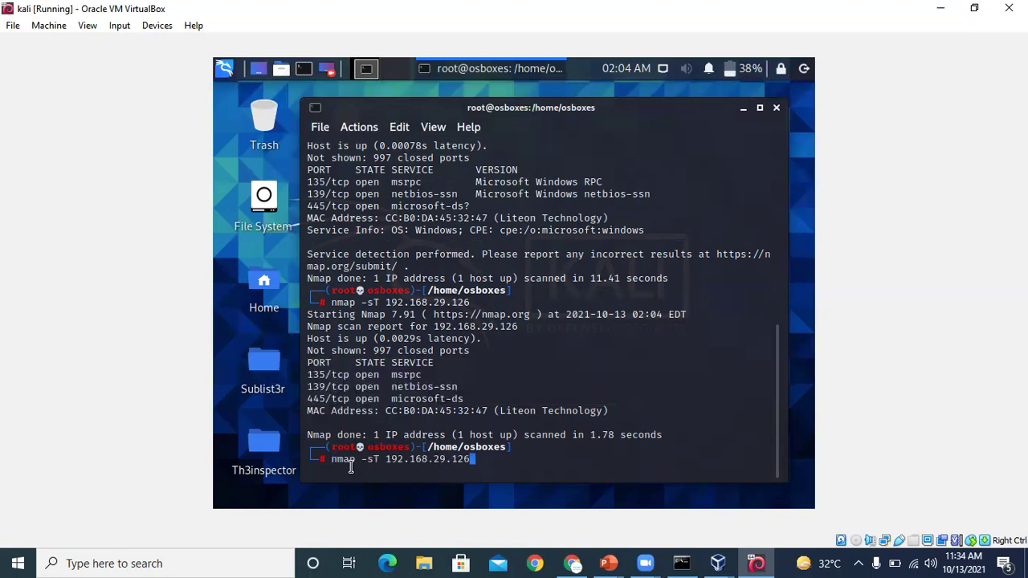
{"action": "key", "text": "Left"}
{"action": "key", "text": "Left"}
{"action": "key", "text": "Left"}
{"action": "key", "text": "Left"}
{"action": "key", "text": "Left"}
{"action": "key", "text": "Left"}
{"action": "key", "text": "Left"}
{"action": "key", "text": "Left"}
{"action": "key", "text": "Left"}
{"action": "key", "text": "Left"}
{"action": "key", "text": "Left"}
{"action": "key", "text": "Left"}
{"action": "key", "text": "Left"}
{"action": "key", "text": "Left"}
{"action": "key", "text": "BackSpace"}
{"action": "key", "text": "BackSpace"}
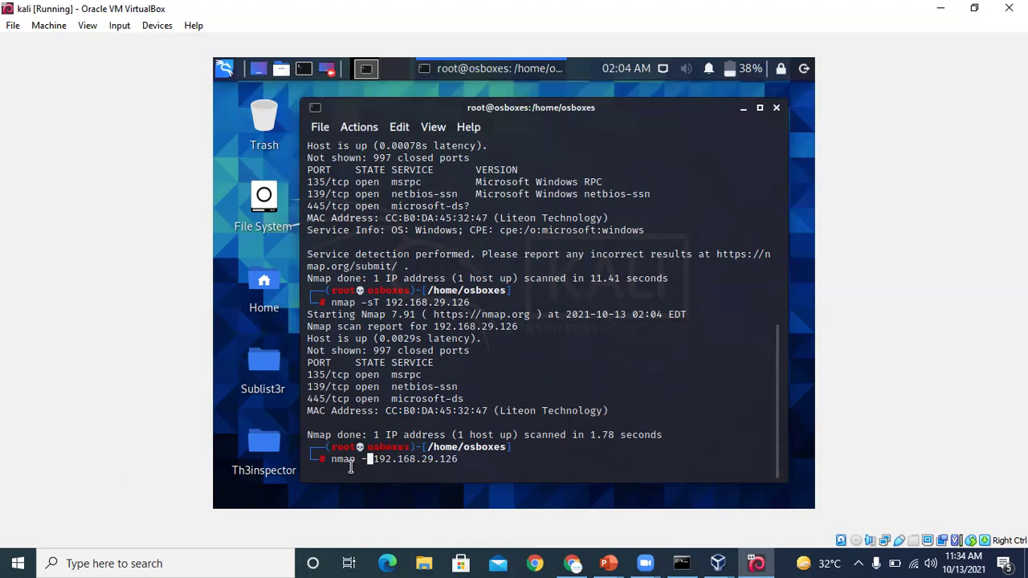
{"action": "type", "text": "F"}
{"action": "key", "text": "Return"}
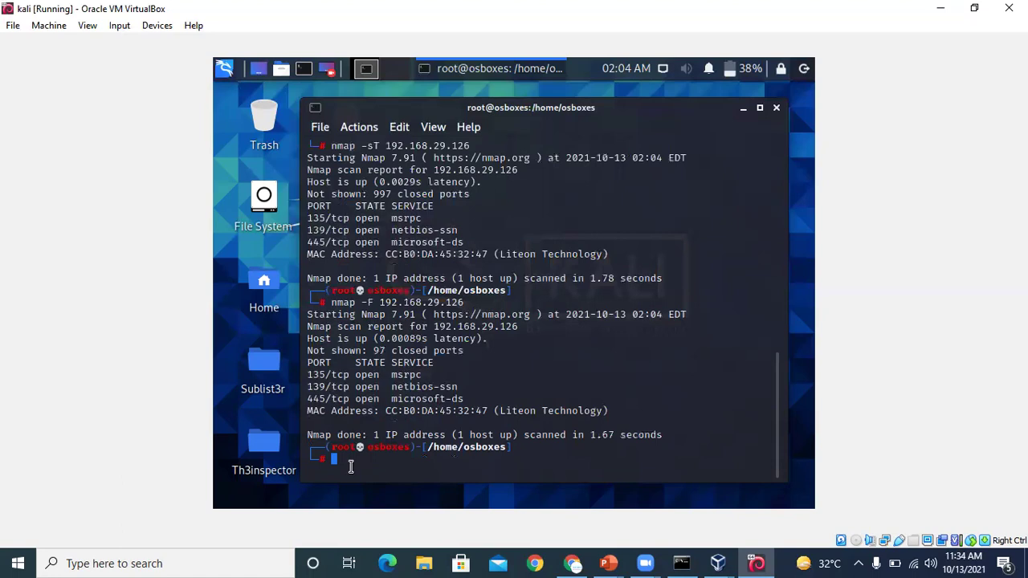
{"action": "left_click_drag", "start_coordinate": [616, 434], "coordinate": [591, 434]}
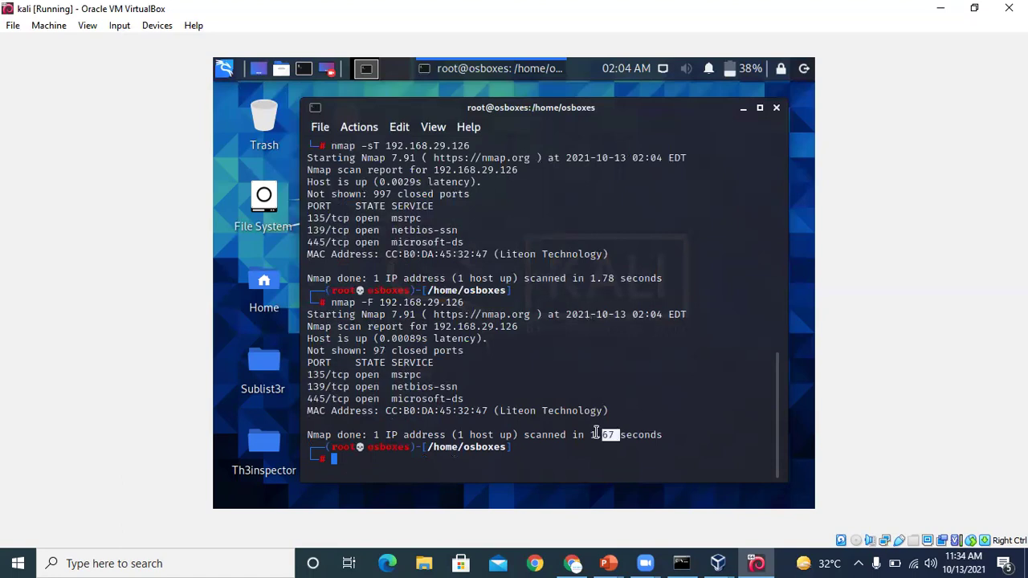
{"action": "left_click", "coordinate": [341, 465]}
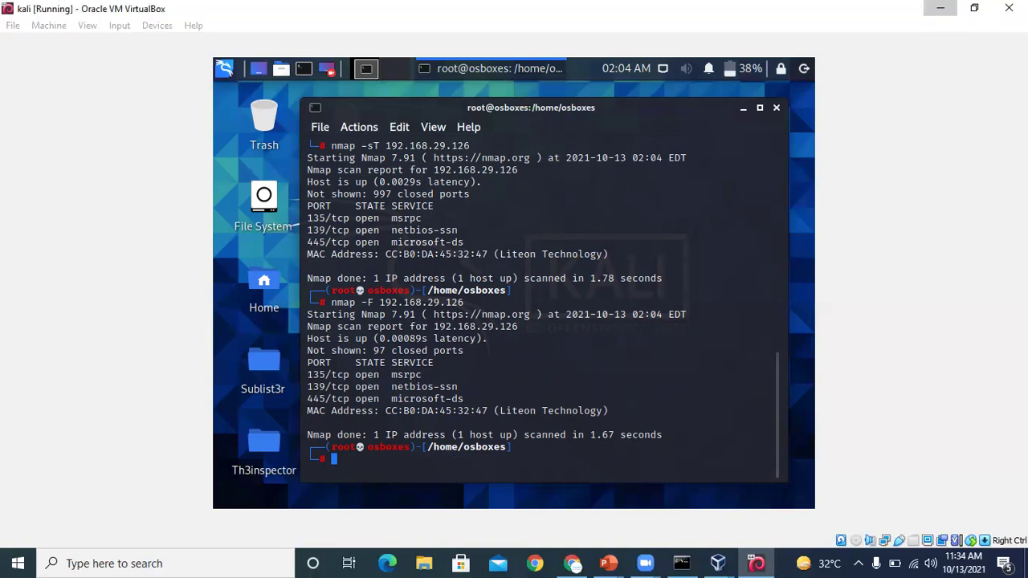
Minimize the Kali machine window, dismiss the VirtualBox update notice, and show the desktop.
{"action": "left_click", "coordinate": [939, 8]}
{"action": "left_click", "coordinate": [634, 228]}
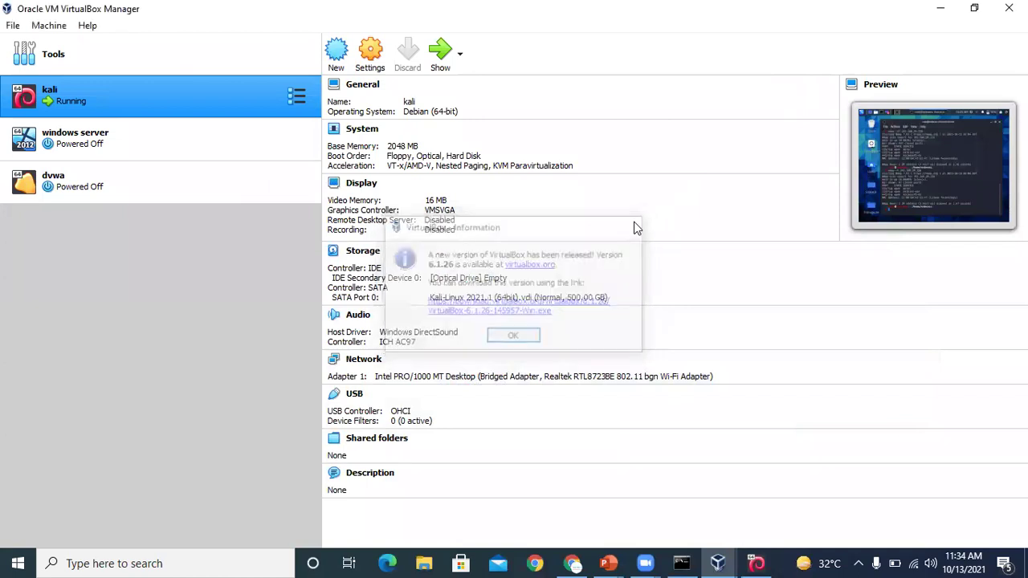
{"action": "key", "text": "super+d"}
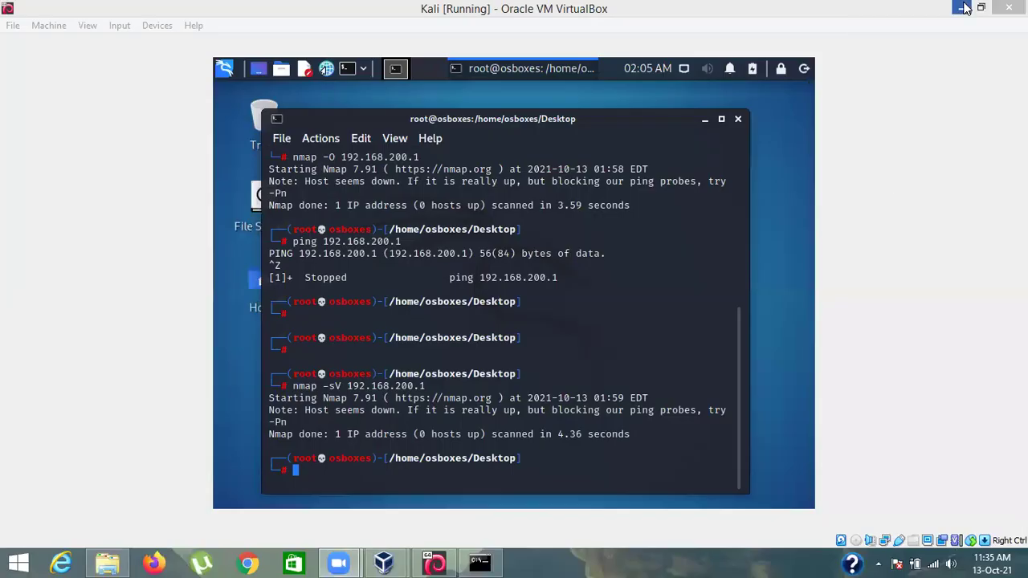
Minimize the other Kali machine window, switch to Chrome, and search Google for "zenmap download".
{"action": "left_click", "coordinate": [964, 8]}
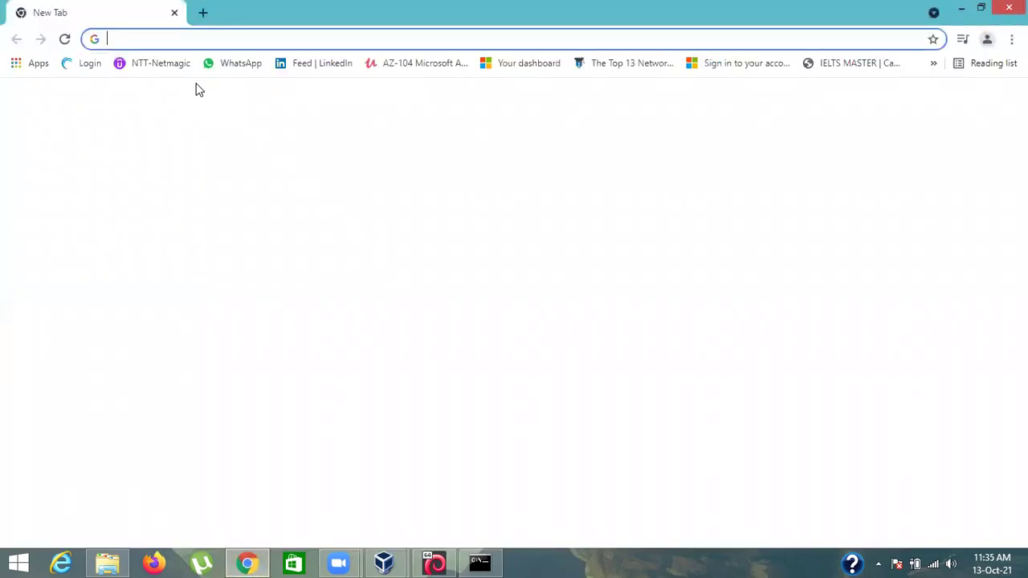
{"action": "type", "text": "zenmai"}
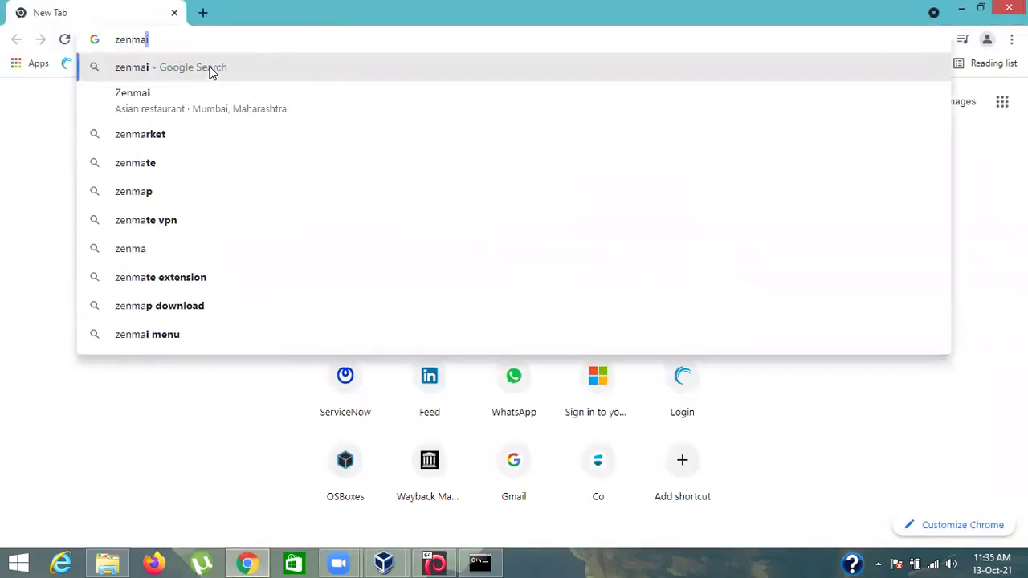
{"action": "type", "text": "p"}
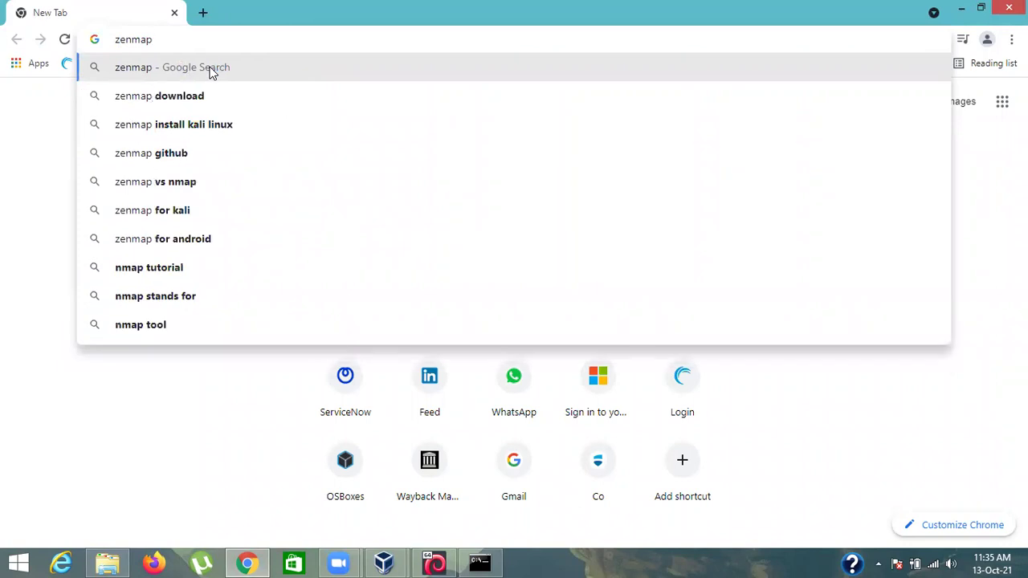
{"action": "key", "text": "Down"}
{"action": "key", "text": "Return"}
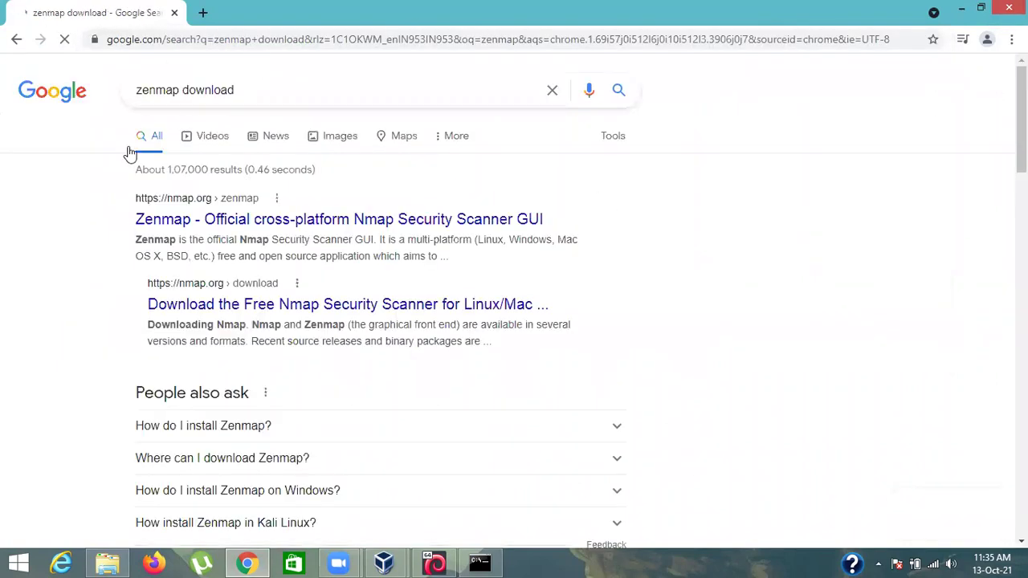
Open the official Zenmap page from the search results and go to the site's Nmap download page.
{"action": "left_click", "coordinate": [259, 230]}
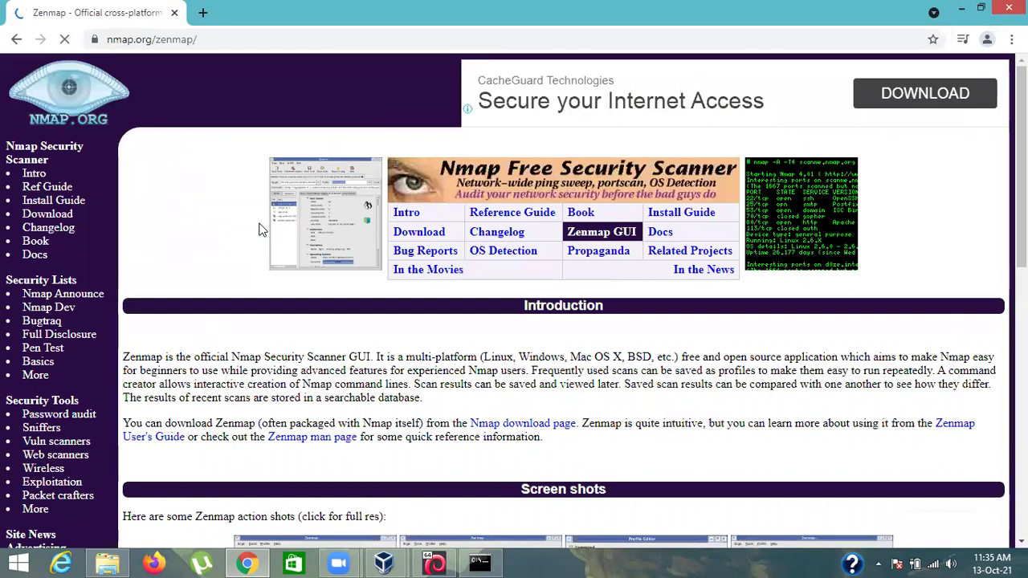
{"action": "scroll", "coordinate": [259, 224], "scroll_direction": "down", "scroll_amount": 3}
{"action": "scroll", "coordinate": [259, 225], "scroll_direction": "down", "scroll_amount": 1}
{"action": "scroll", "coordinate": [259, 229], "scroll_direction": "down", "scroll_amount": 4}
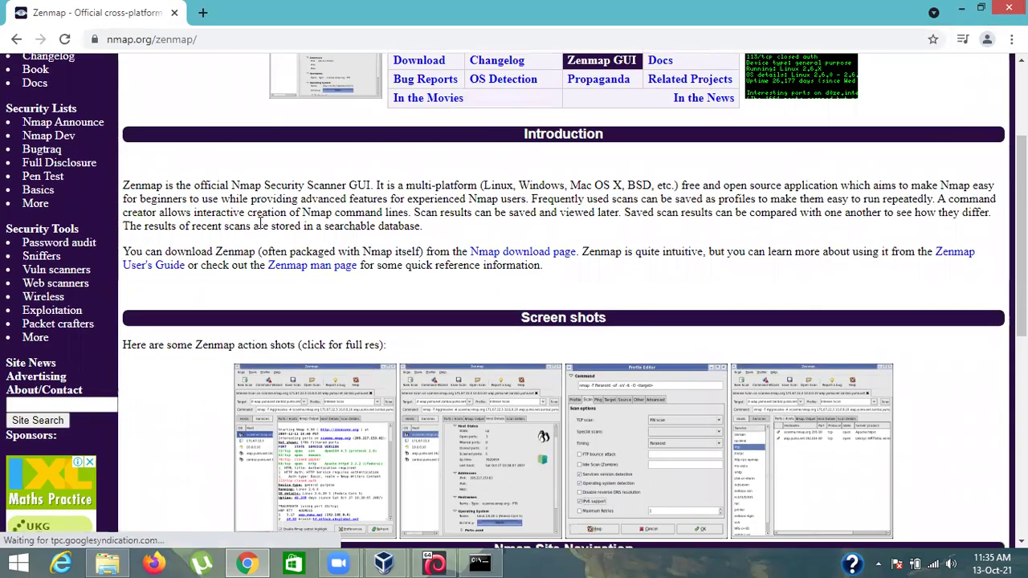
{"action": "scroll", "coordinate": [260, 230], "scroll_direction": "down", "scroll_amount": 2}
{"action": "scroll", "coordinate": [259, 230], "scroll_direction": "down", "scroll_amount": 2}
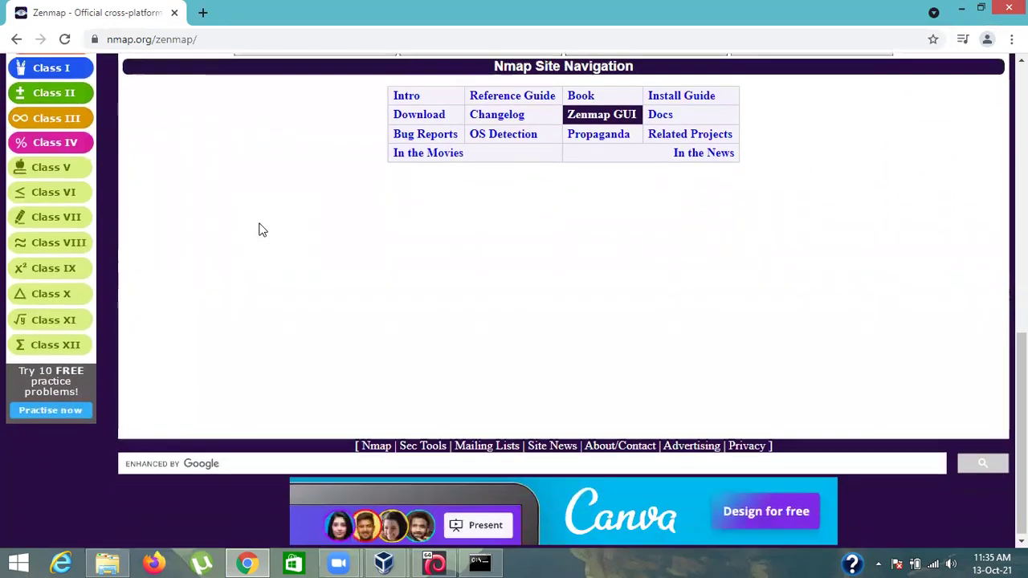
{"action": "scroll", "coordinate": [259, 231], "scroll_direction": "up", "scroll_amount": 1}
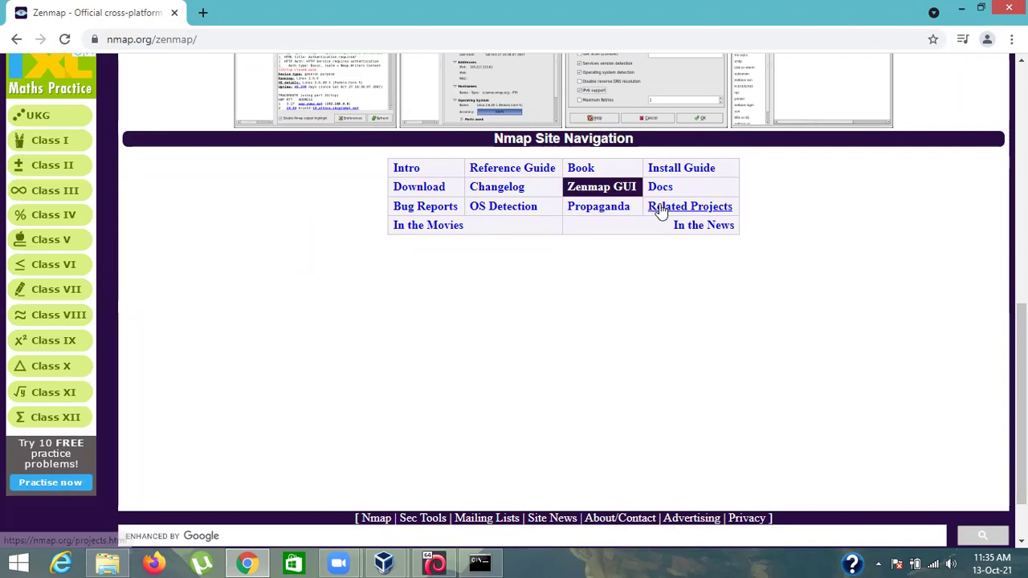
{"action": "left_click", "coordinate": [415, 194]}
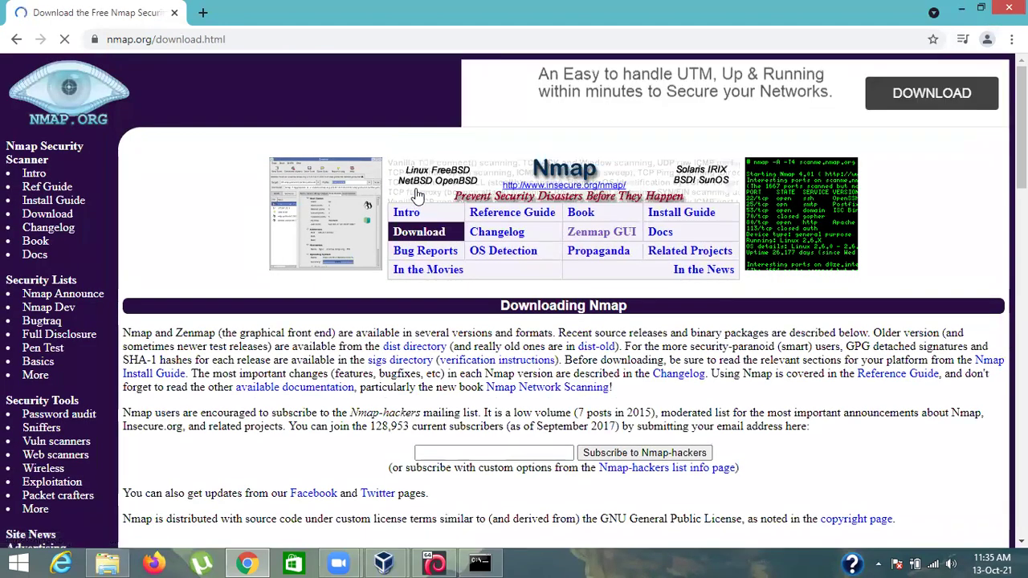
Examine the Nmap download page's sections for Windows, Linux RPM, Mac OS X, source code and other operating systems.
{"action": "scroll", "coordinate": [418, 196], "scroll_direction": "down", "scroll_amount": 5}
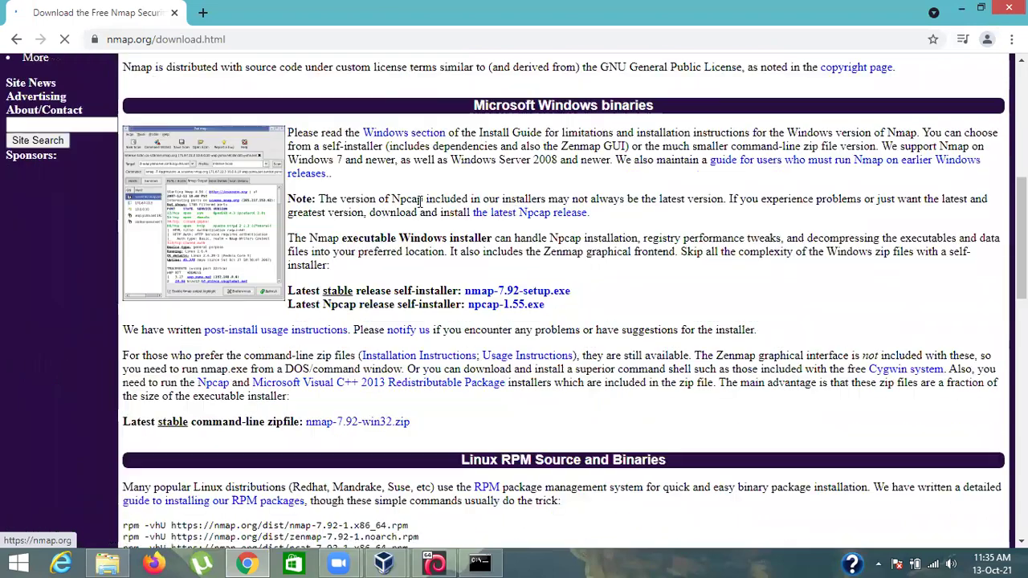
{"action": "scroll", "coordinate": [419, 201], "scroll_direction": "down", "scroll_amount": 15}
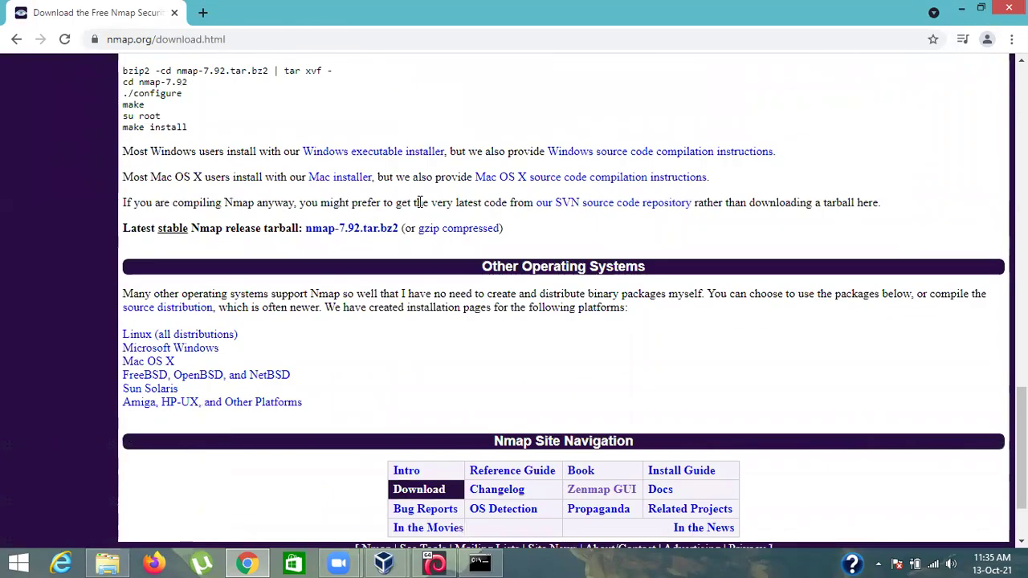
{"action": "scroll", "coordinate": [418, 202], "scroll_direction": "down", "scroll_amount": 2}
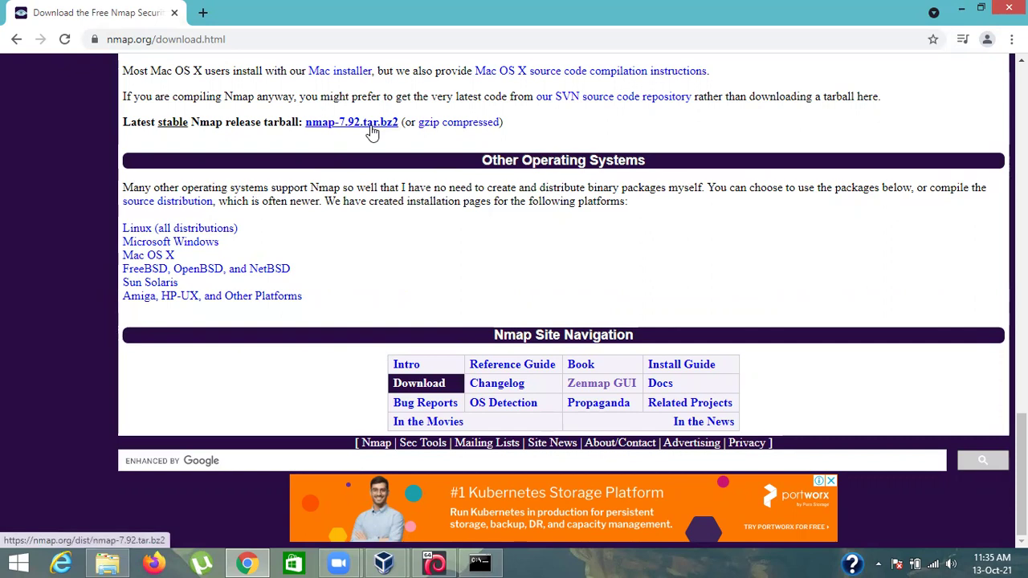
{"action": "scroll", "coordinate": [491, 128], "scroll_direction": "up", "scroll_amount": 2}
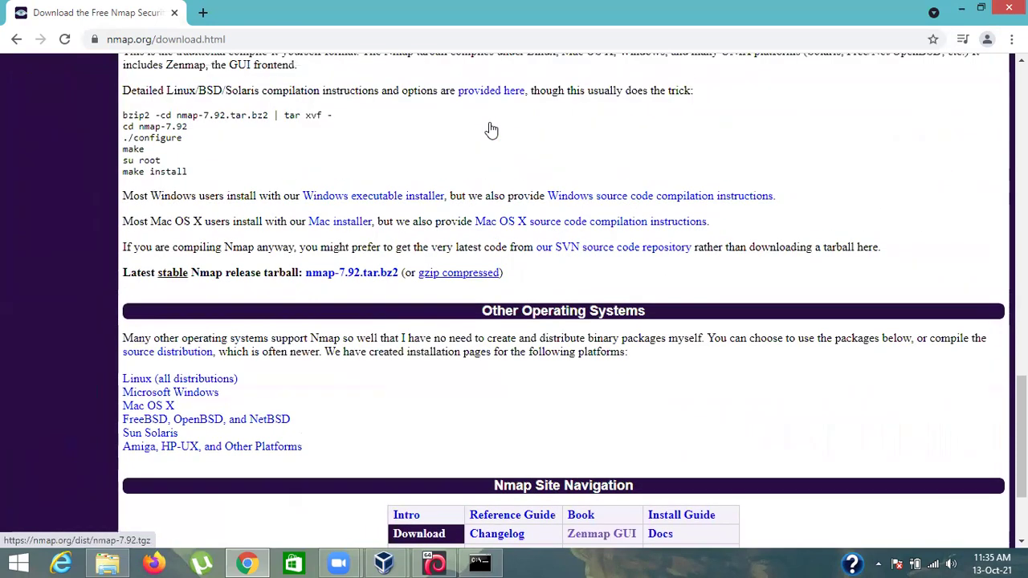
{"action": "scroll", "coordinate": [491, 133], "scroll_direction": "up", "scroll_amount": 1}
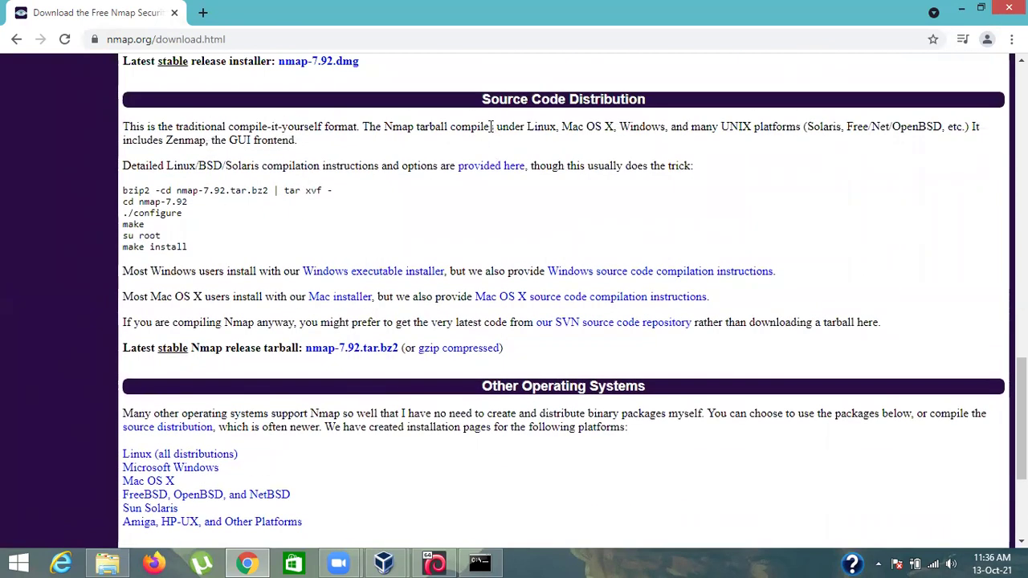
{"action": "scroll", "coordinate": [439, 213], "scroll_direction": "up", "scroll_amount": 2}
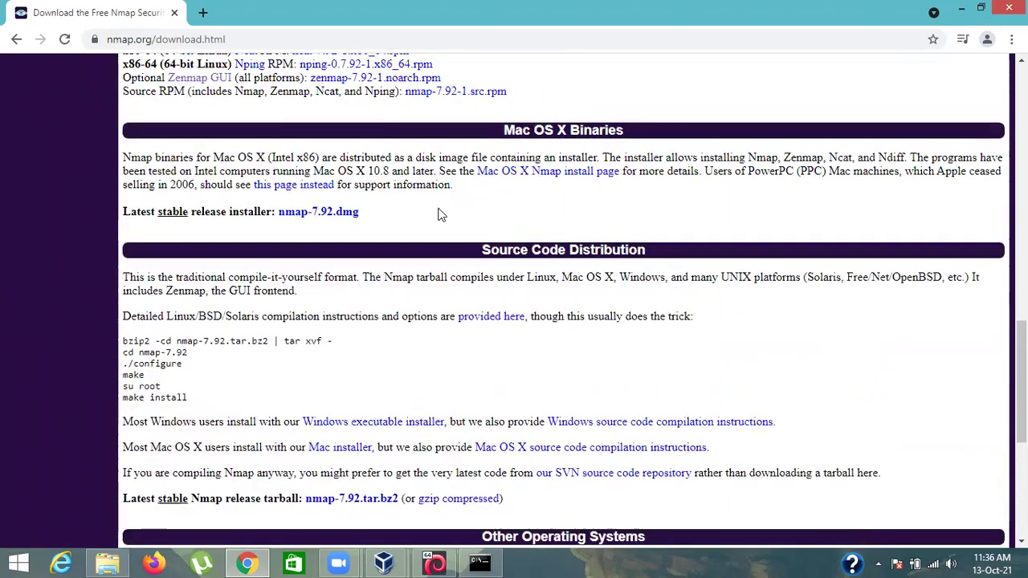
{"action": "scroll", "coordinate": [399, 233], "scroll_direction": "up", "scroll_amount": 2}
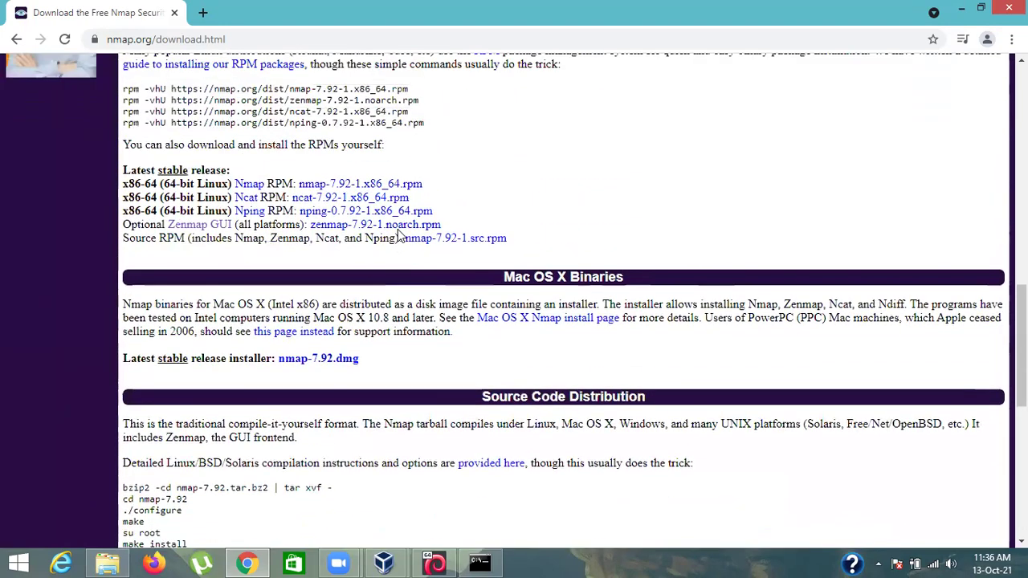
{"action": "scroll", "coordinate": [399, 233], "scroll_direction": "up", "scroll_amount": 4}
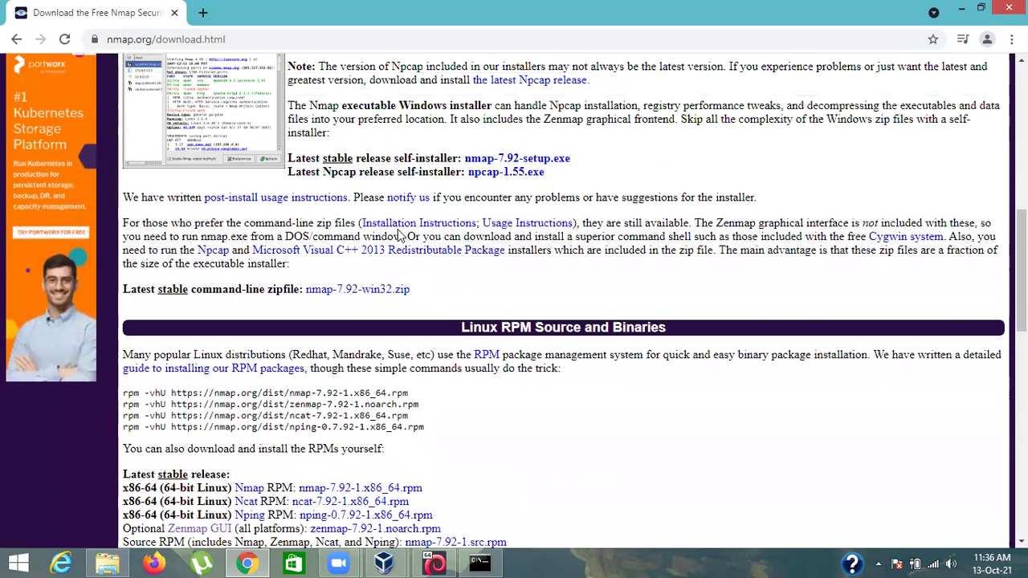
{"action": "scroll", "coordinate": [399, 233], "scroll_direction": "up", "scroll_amount": 2}
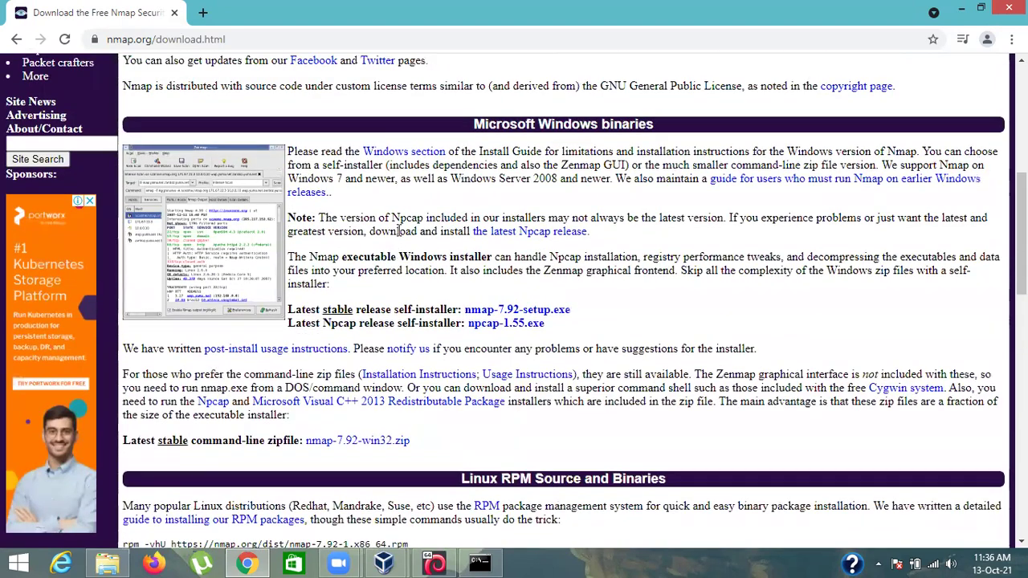
{"action": "scroll", "coordinate": [399, 233], "scroll_direction": "up", "scroll_amount": 1}
{"action": "scroll", "coordinate": [399, 233], "scroll_direction": "up", "scroll_amount": 6}
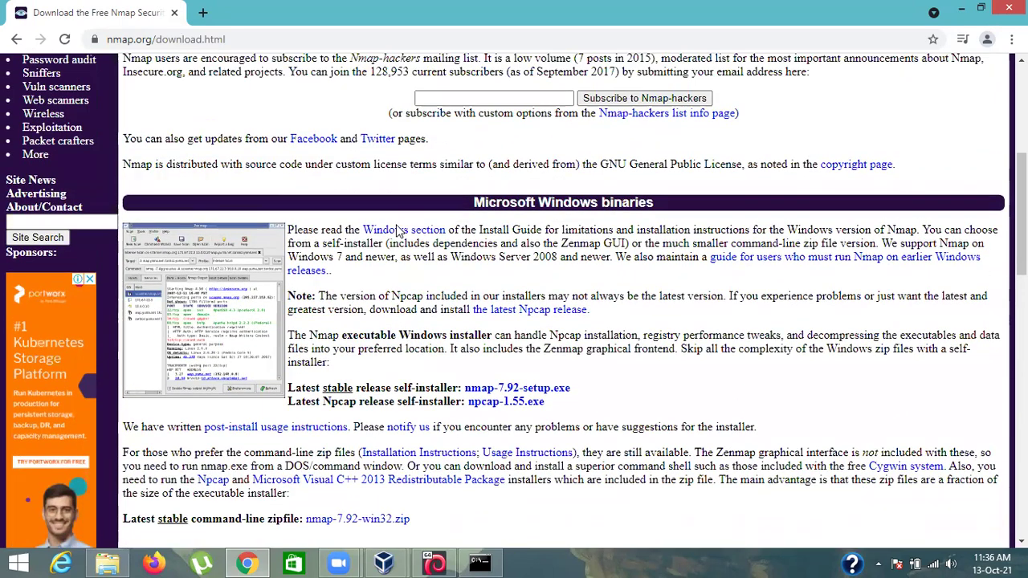
Download the stable self-installer nmap-7.92-setup.exe from the Microsoft Windows binaries section and launch the downloaded file.
{"action": "scroll", "coordinate": [399, 233], "scroll_direction": "down", "scroll_amount": 2}
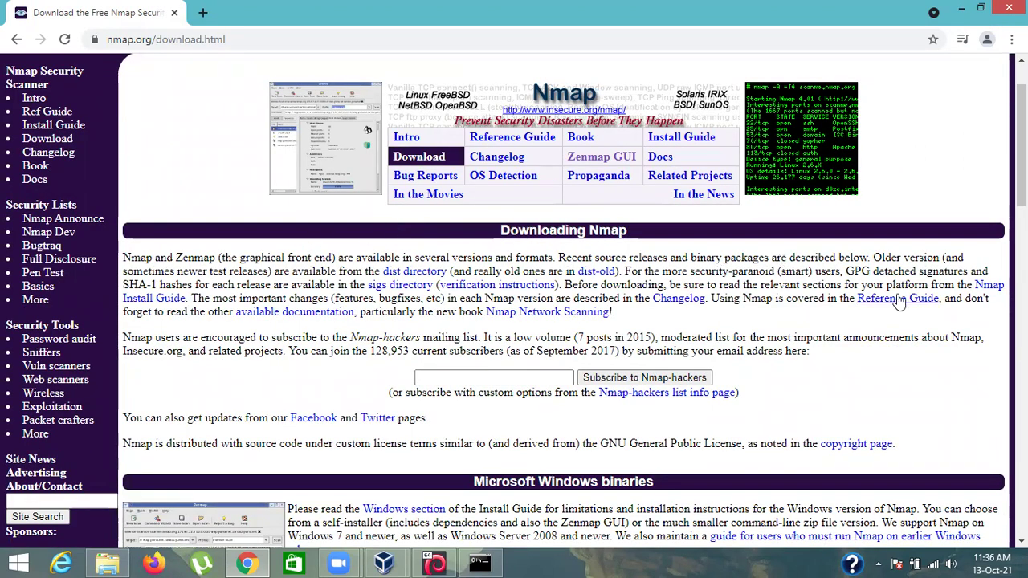
{"action": "scroll", "coordinate": [598, 329], "scroll_direction": "down", "scroll_amount": 3}
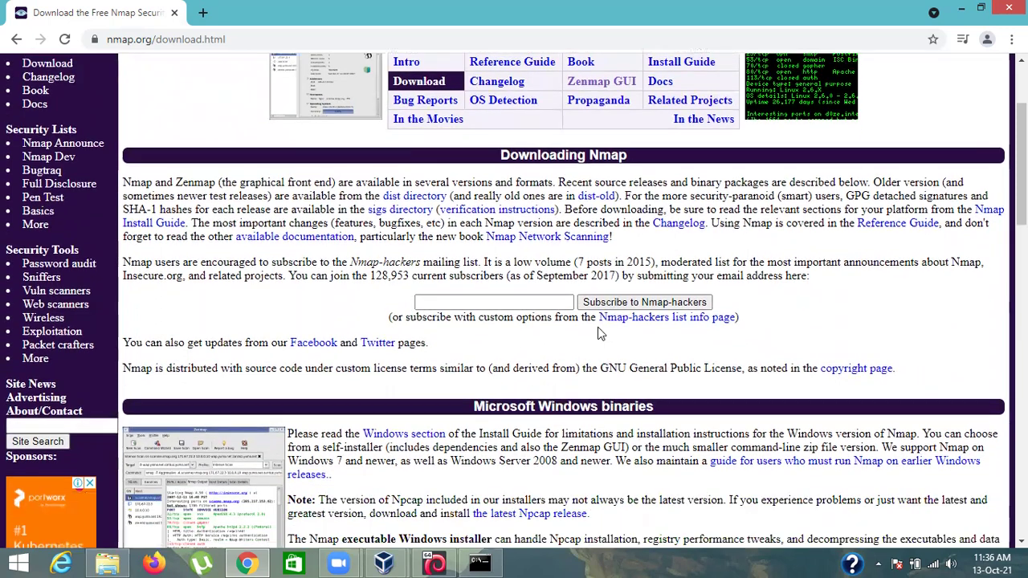
{"action": "scroll", "coordinate": [598, 331], "scroll_direction": "down", "scroll_amount": 2}
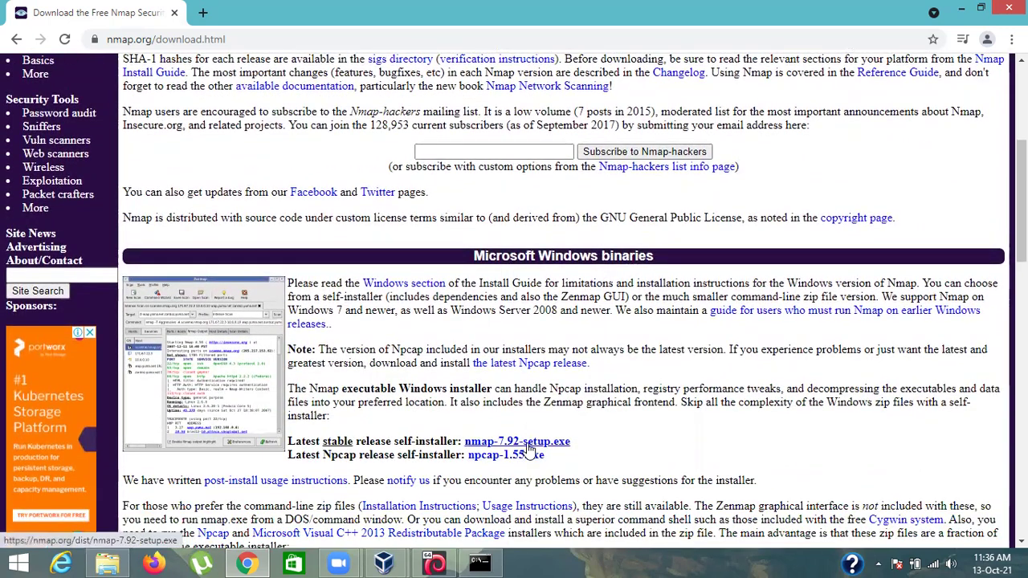
{"action": "left_click", "coordinate": [528, 443]}
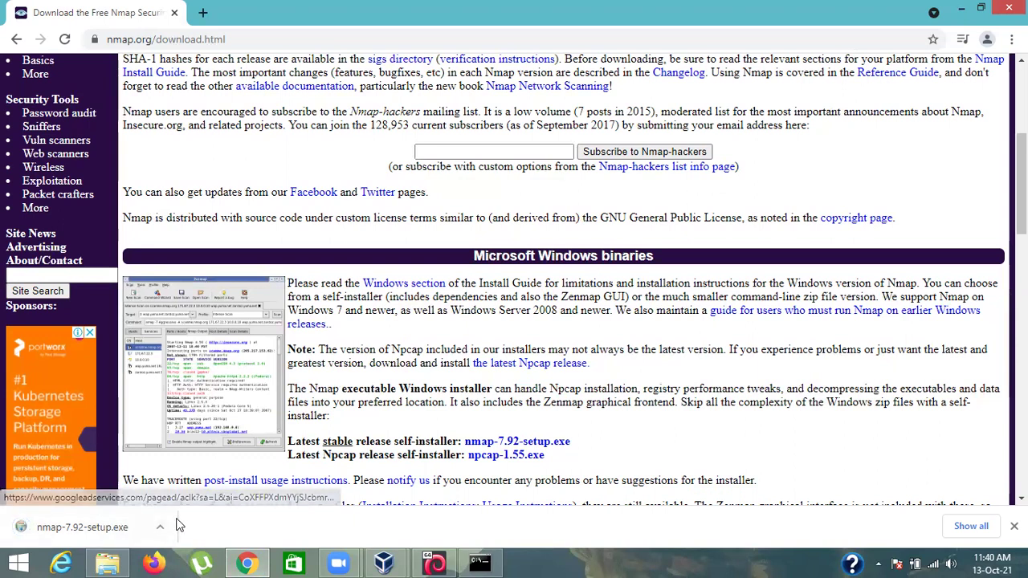
{"action": "left_click", "coordinate": [159, 529]}
{"action": "left_click", "coordinate": [88, 522]}
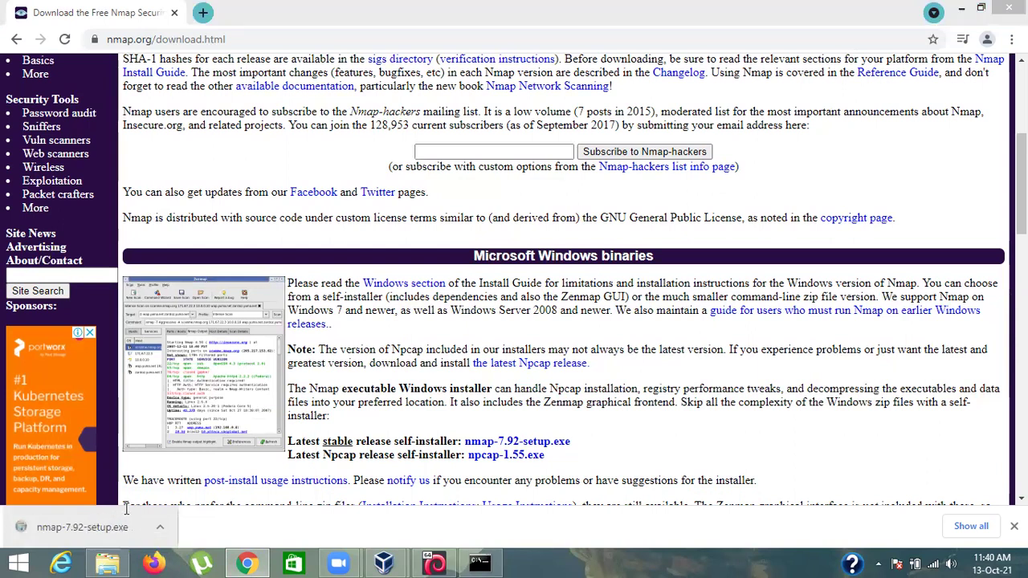
Accept the Nmap license and default components, and install Nmap into C:\Program Files (x86)\Nmap.
{"action": "left_click", "coordinate": [594, 411]}
{"action": "left_click", "coordinate": [593, 406]}
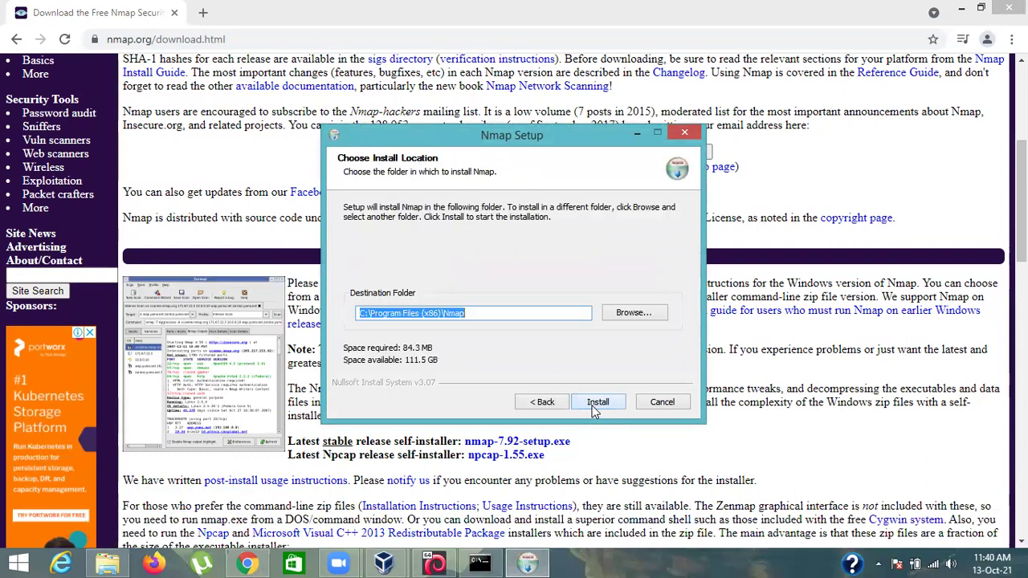
{"action": "left_click", "coordinate": [592, 406]}
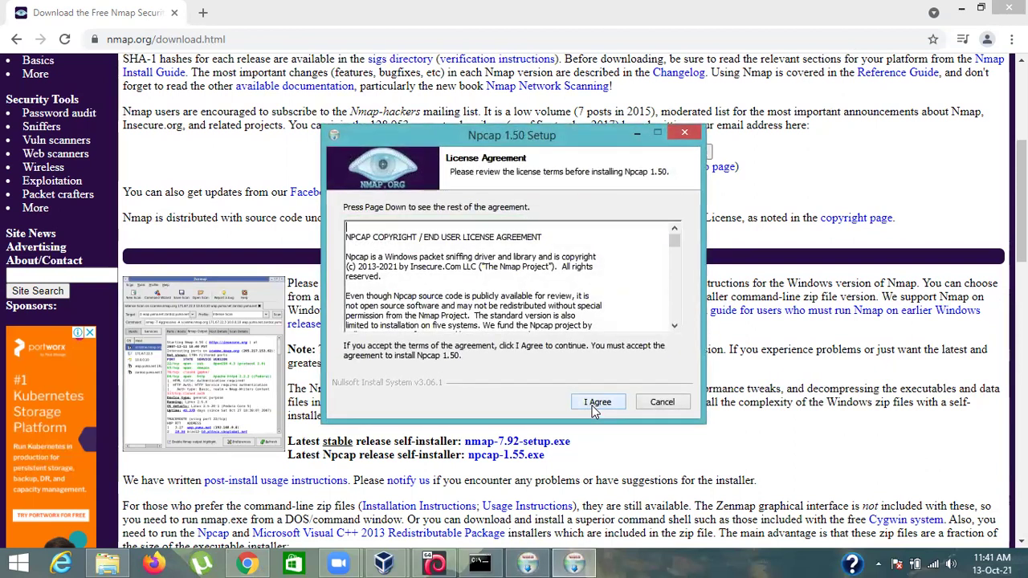
Accept the Npcap 1.50 license, install it in WinPcap API-compatible mode, uninstalling WinPcap 4.1.3 when asked, and finish the Npcap setup.
{"action": "left_click", "coordinate": [594, 406]}
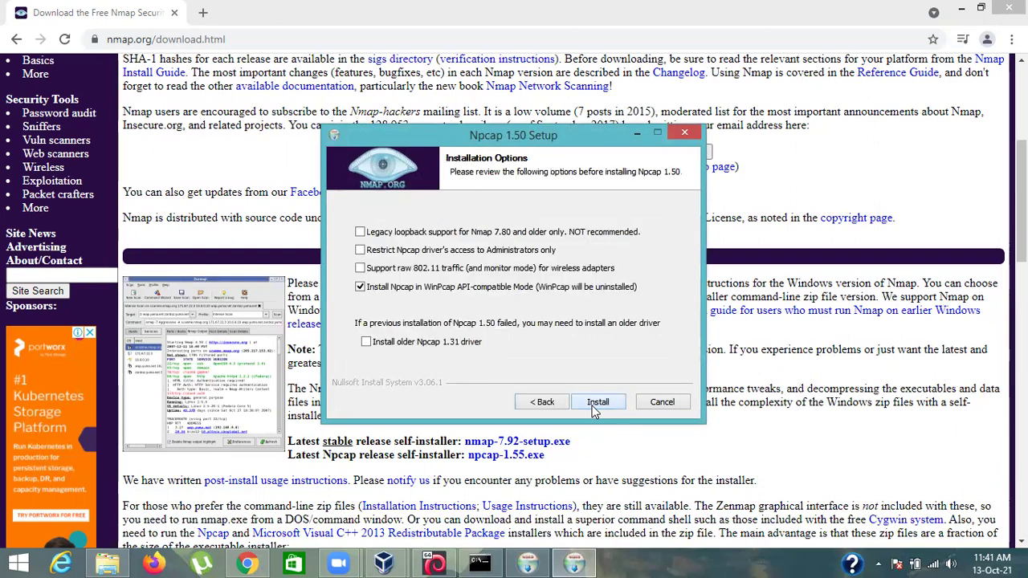
{"action": "left_click", "coordinate": [594, 403]}
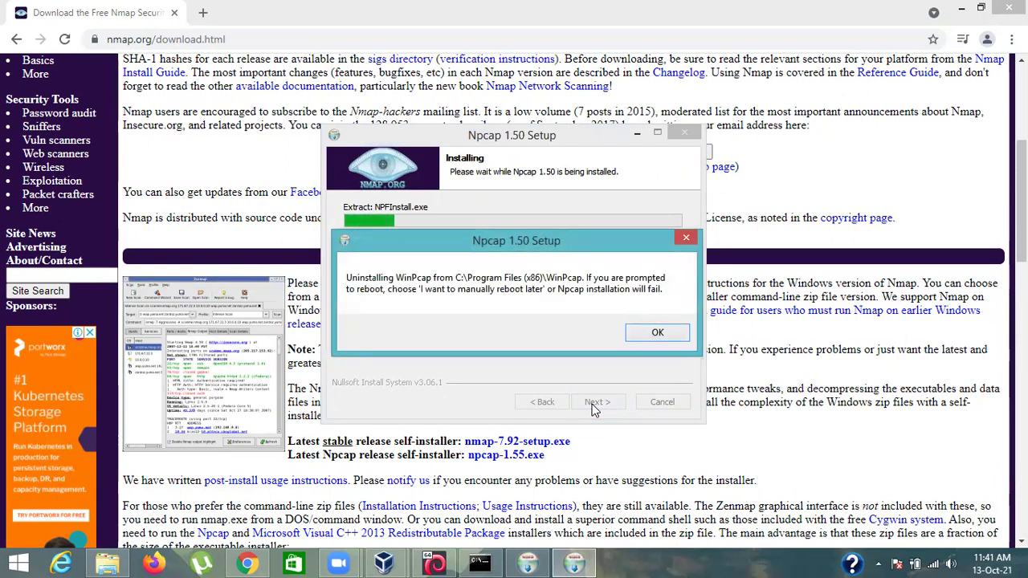
{"action": "left_click", "coordinate": [654, 336]}
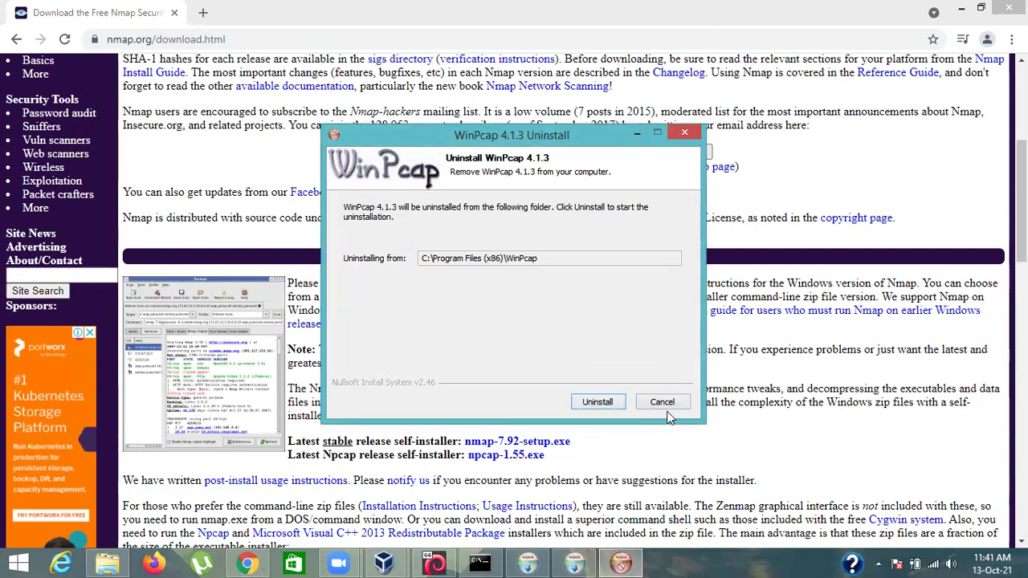
{"action": "left_click", "coordinate": [592, 407]}
{"action": "left_click", "coordinate": [595, 408]}
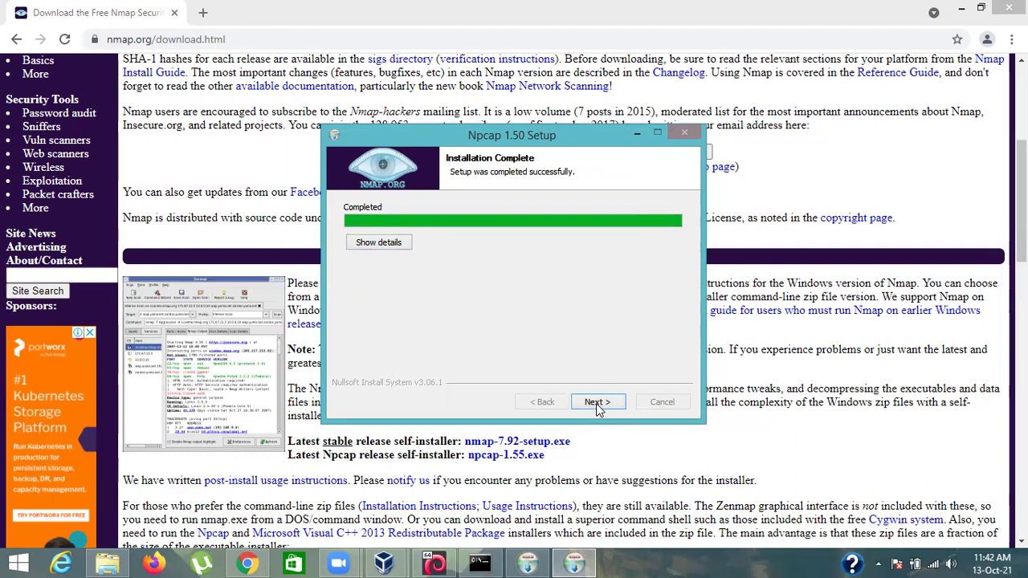
{"action": "left_click", "coordinate": [596, 403]}
{"action": "left_click", "coordinate": [597, 402]}
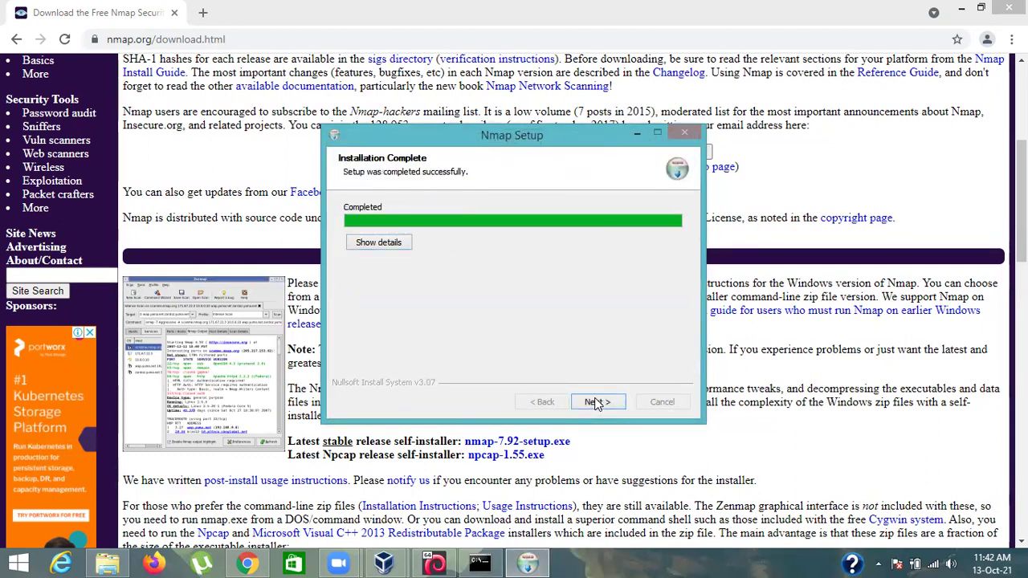
Complete the Nmap setup with both the Start Menu folder and desktop icon shortcuts enabled.
{"action": "left_click", "coordinate": [596, 403]}
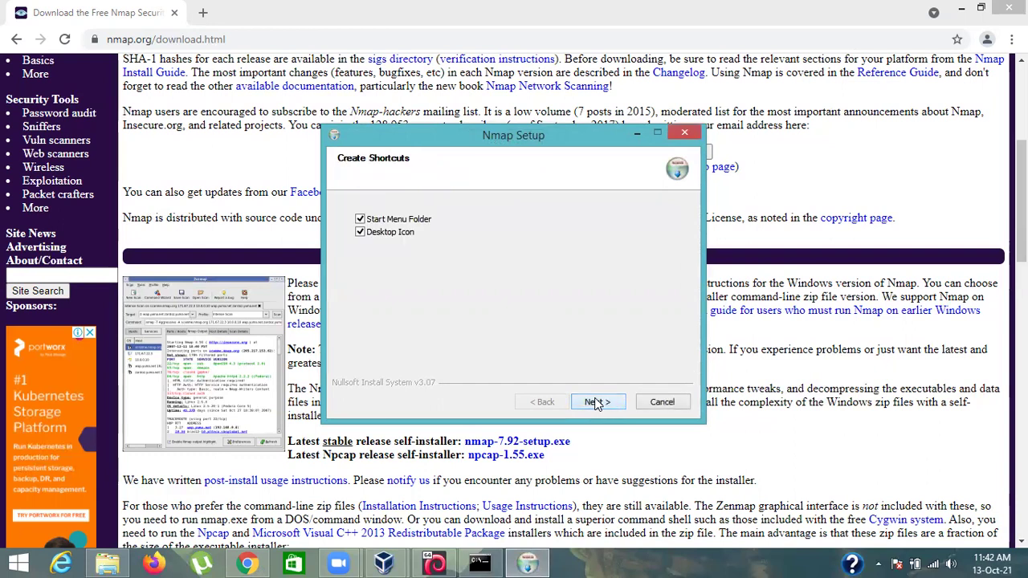
{"action": "left_click", "coordinate": [620, 403]}
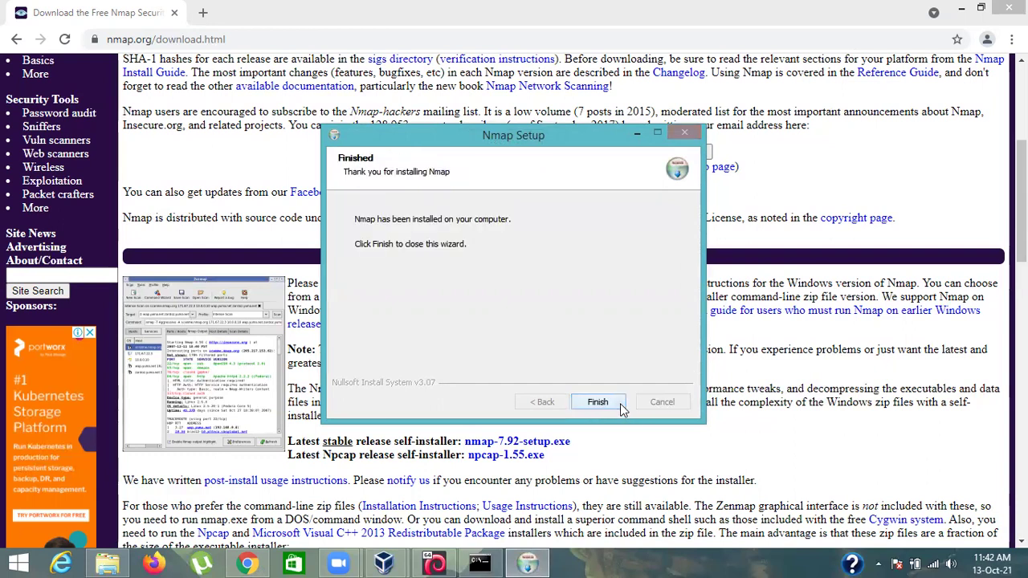
{"action": "left_click", "coordinate": [619, 403]}
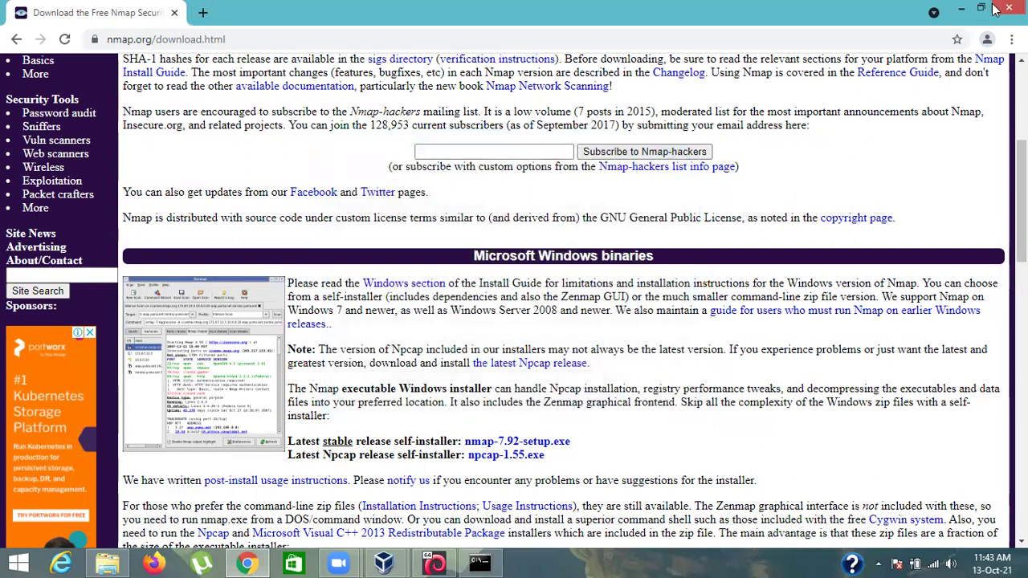
Show the desktop, launch Nmap - Zenmap GUI from its shortcut, and maximize the Zenmap window.
{"action": "key", "text": "super+d"}
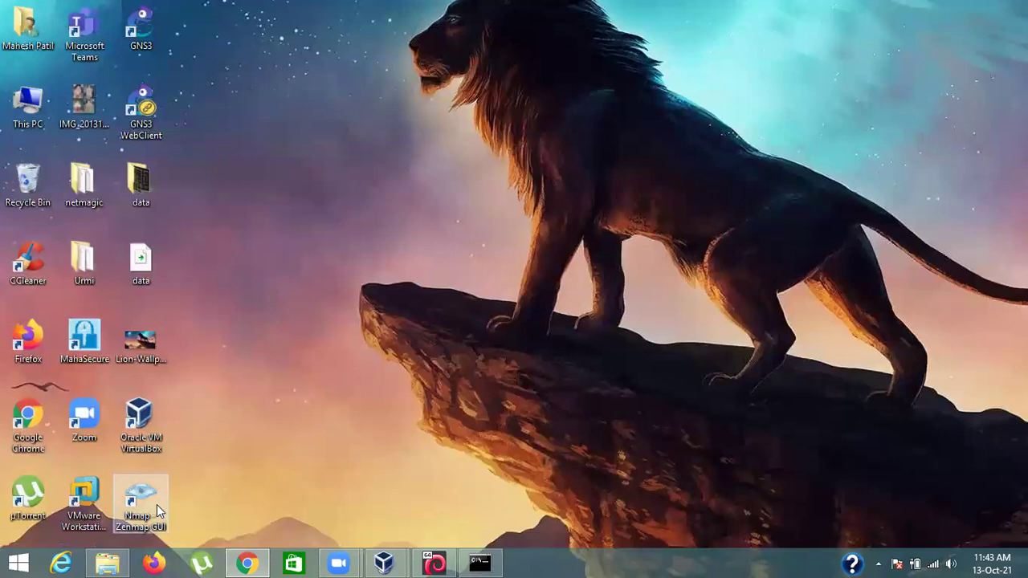
{"action": "double_click", "coordinate": [157, 504]}
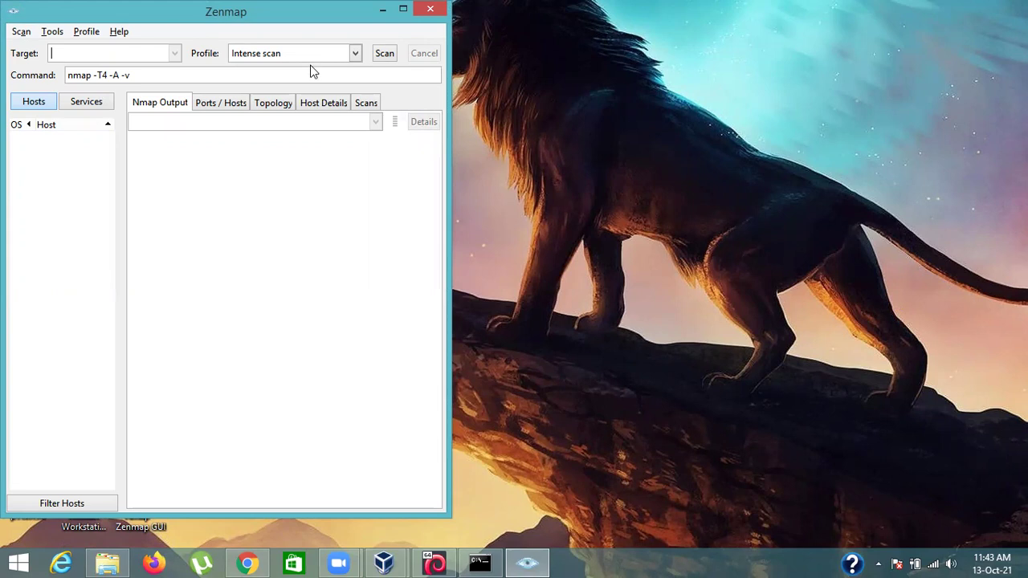
{"action": "left_click_drag", "start_coordinate": [370, 7], "coordinate": [465, 133]}
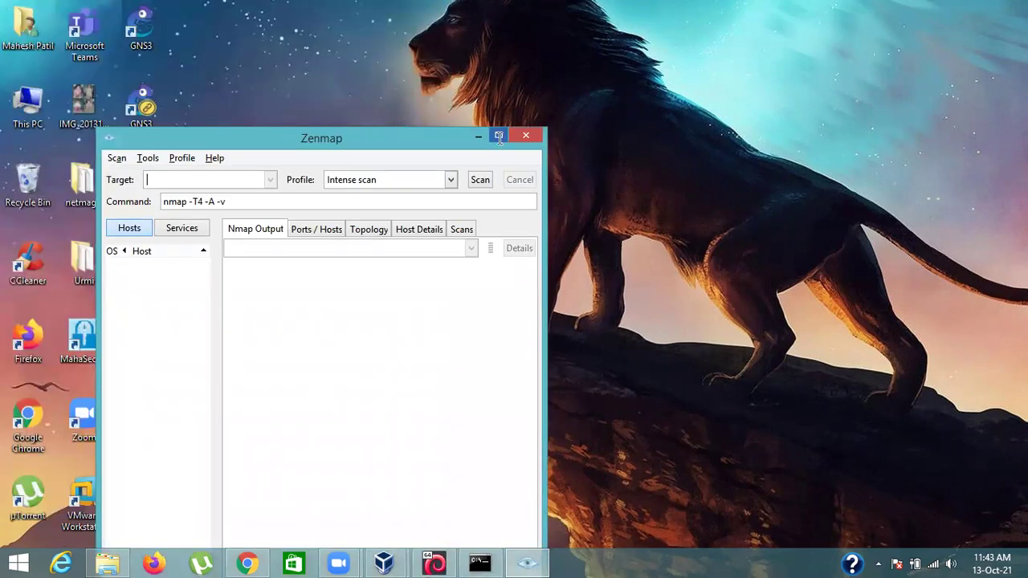
{"action": "left_click", "coordinate": [498, 137]}
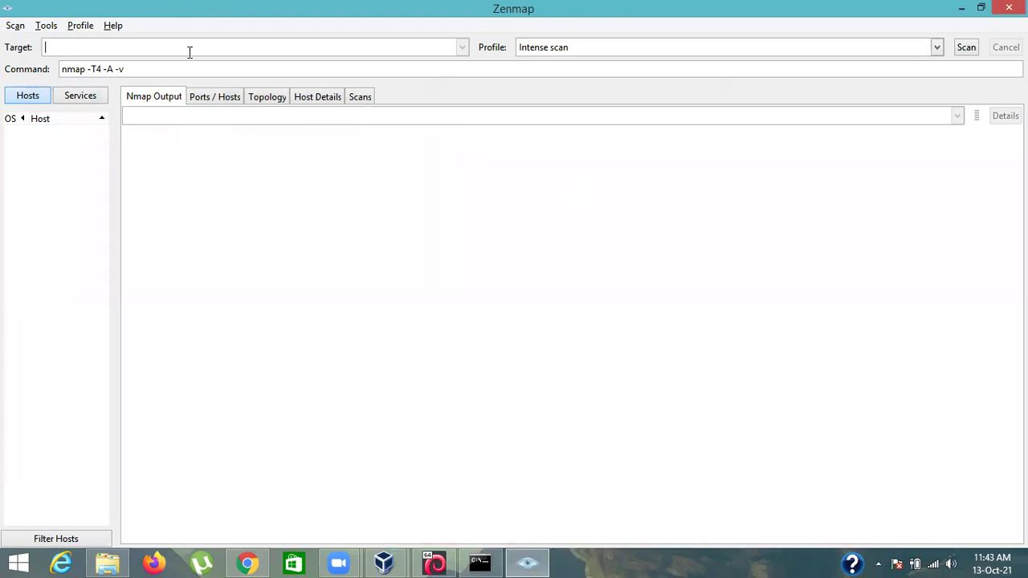
Set the scan target to 192.168.200.1 with the Intense scan profile and start the scan.
{"action": "type", "text": "192.168.200.1"}
{"action": "key", "text": "Tab"}
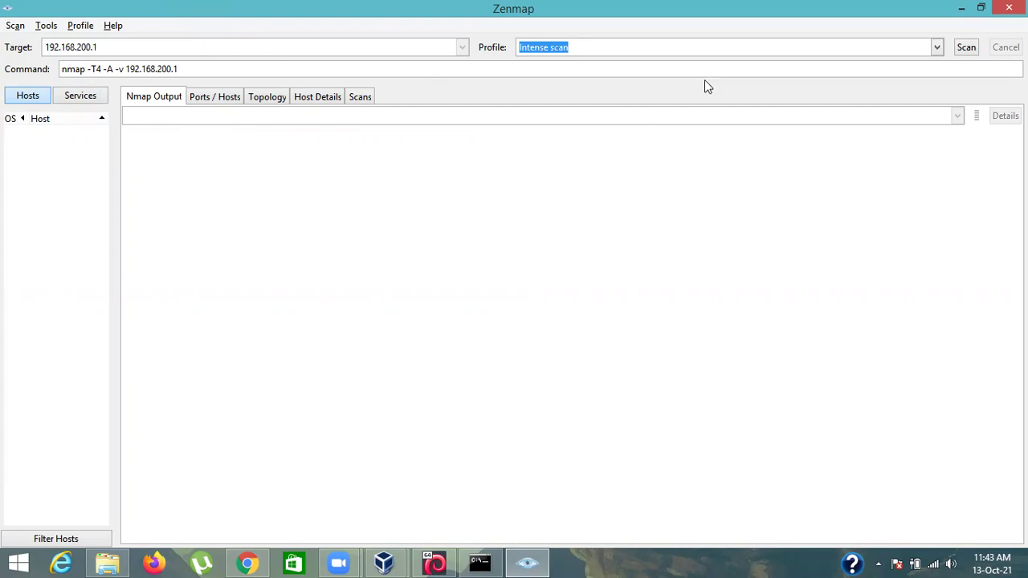
{"action": "left_click", "coordinate": [936, 50]}
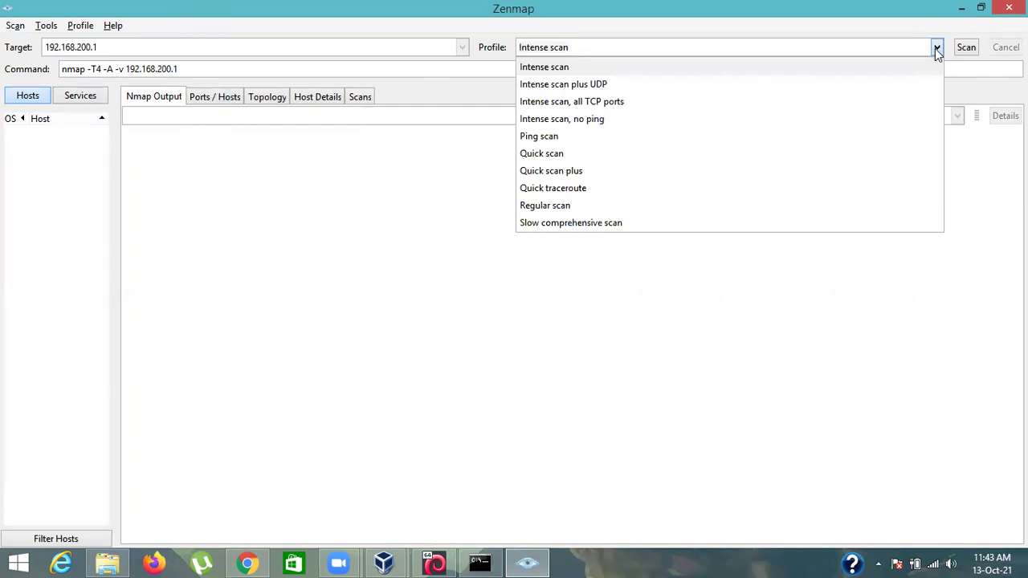
{"action": "left_click", "coordinate": [545, 68]}
{"action": "left_click", "coordinate": [966, 50]}
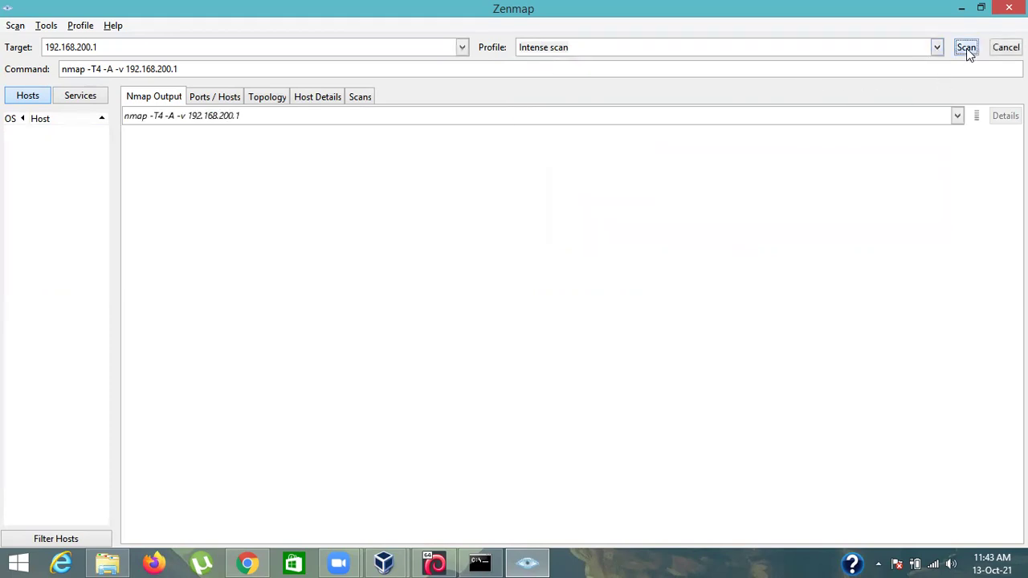